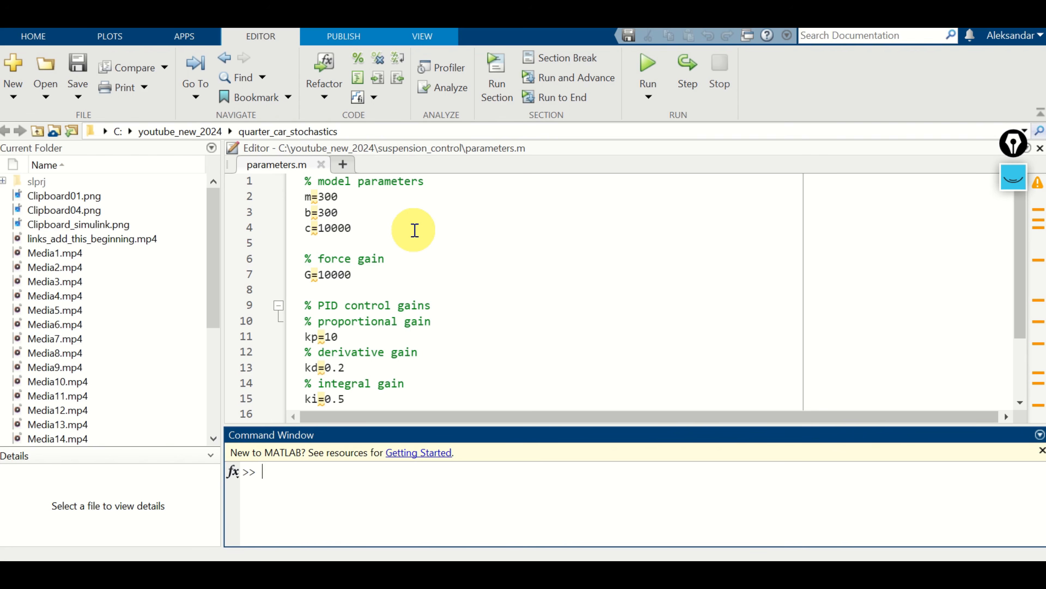
# Step: Examine the model parameters m, b and c and the force gain G defined in parameters.m
pyautogui.doubleClick(384, 216)
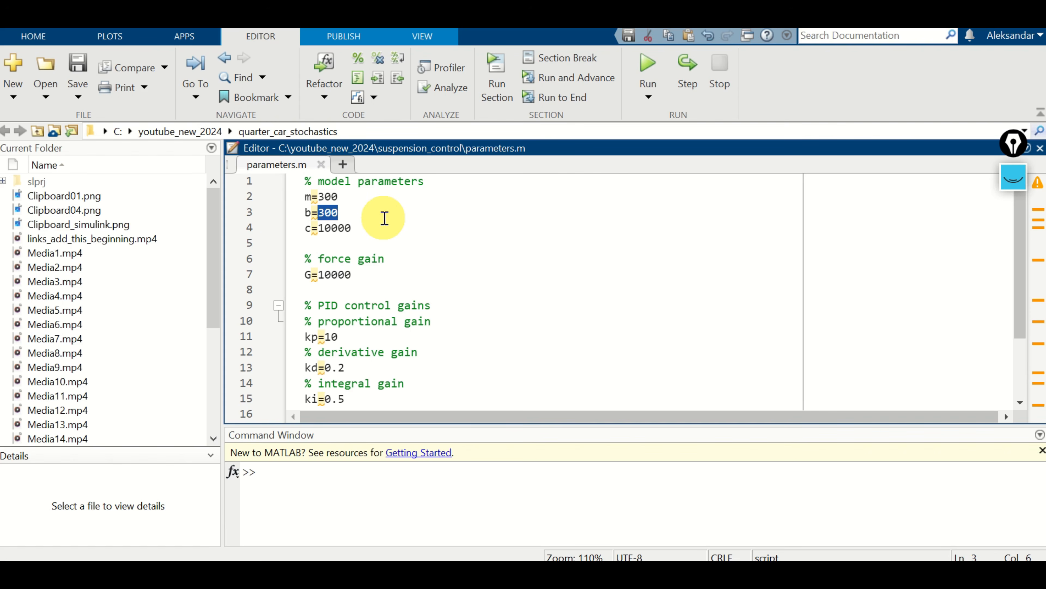
pyautogui.doubleClick(328, 197)
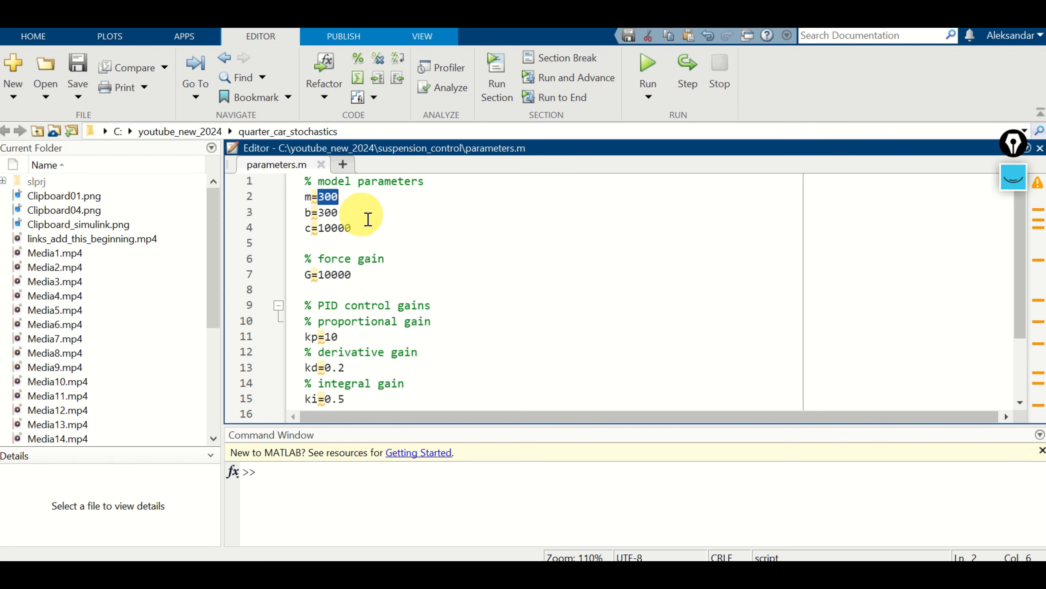
pyautogui.doubleClick(368, 218)
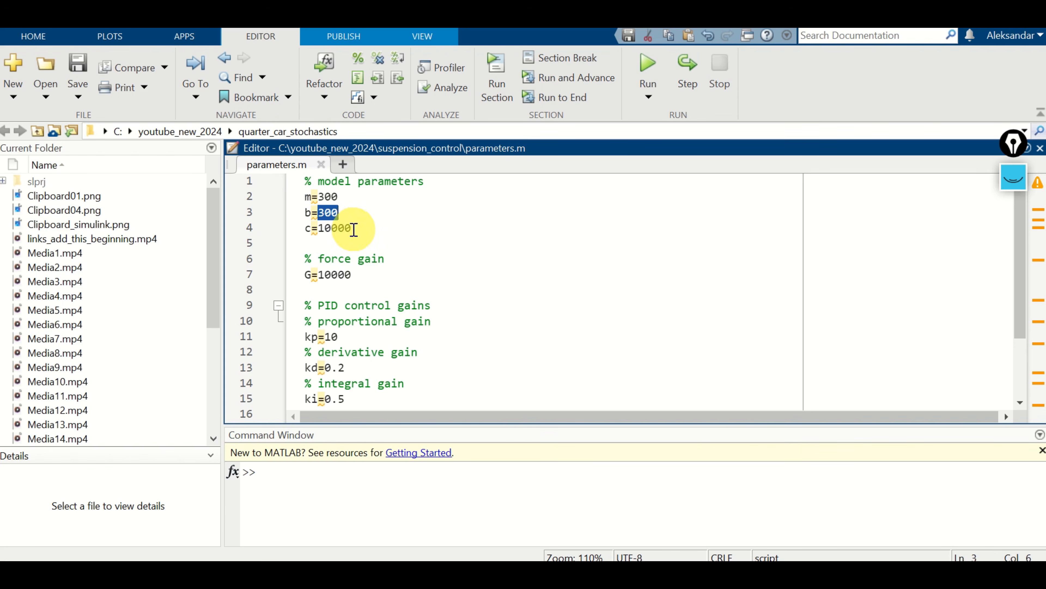
pyautogui.doubleClick(348, 228)
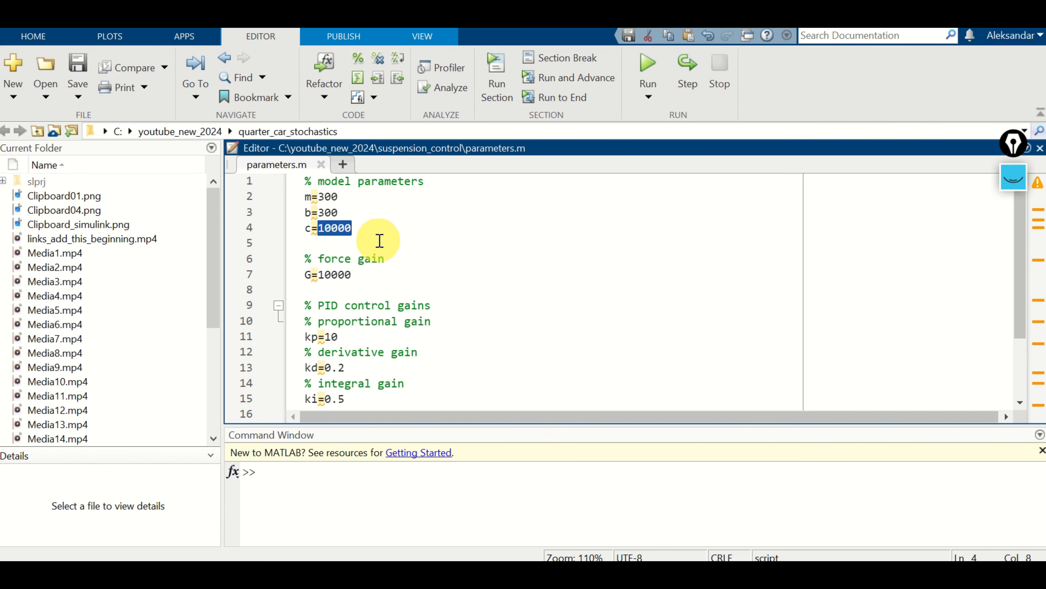
pyautogui.scroll(-1, 402, 263)
pyautogui.scroll(-4, 398, 244)
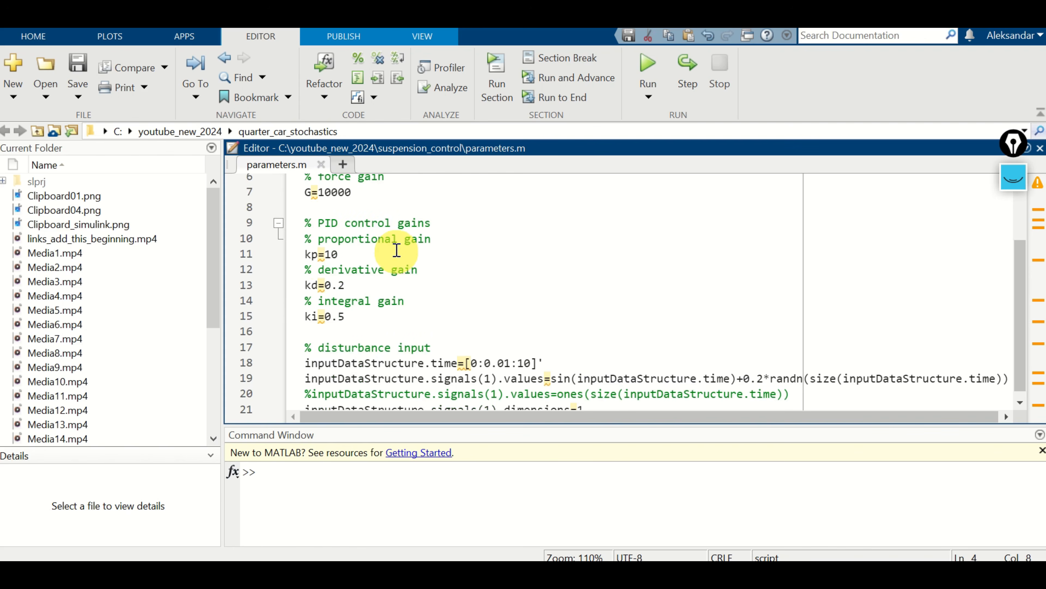
pyautogui.scroll(5, 392, 261)
pyautogui.doubleClick(340, 272)
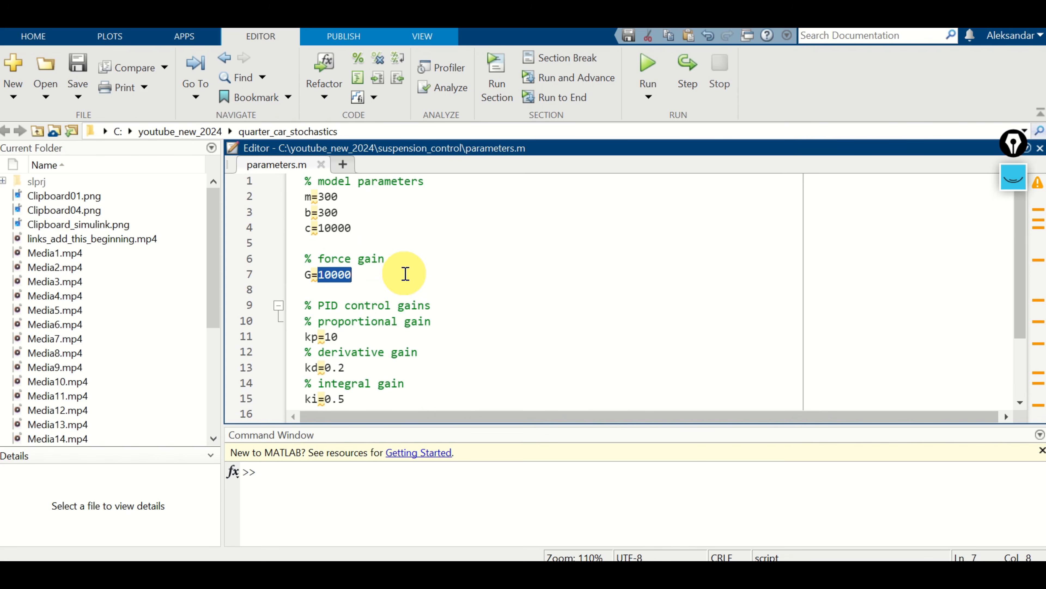
# Step: Review the PID control gains kp, kd and ki in the script
pyautogui.scroll(-5, 404, 268)
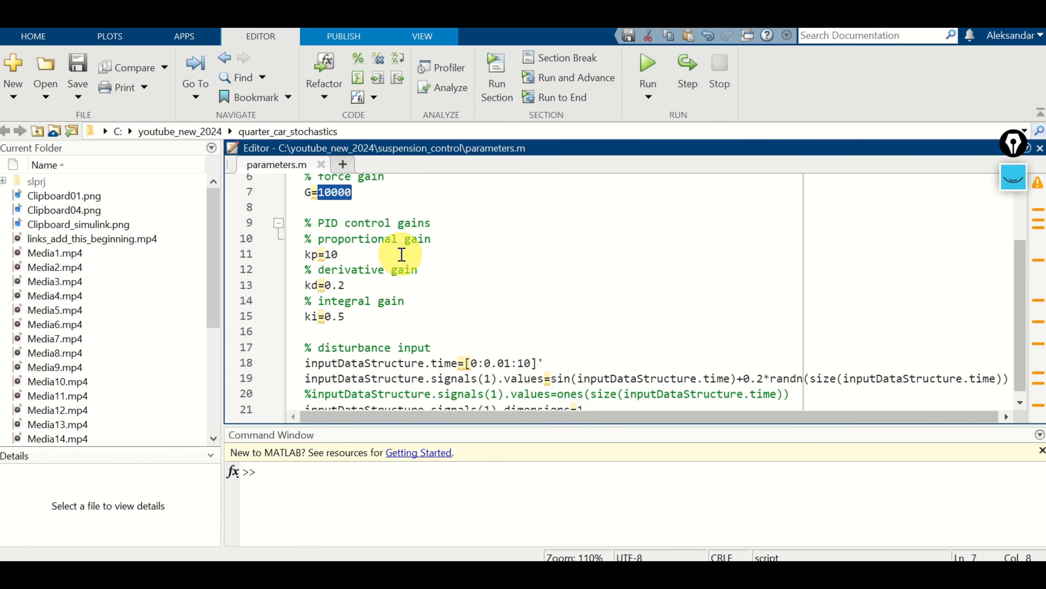
pyautogui.doubleClick(331, 254)
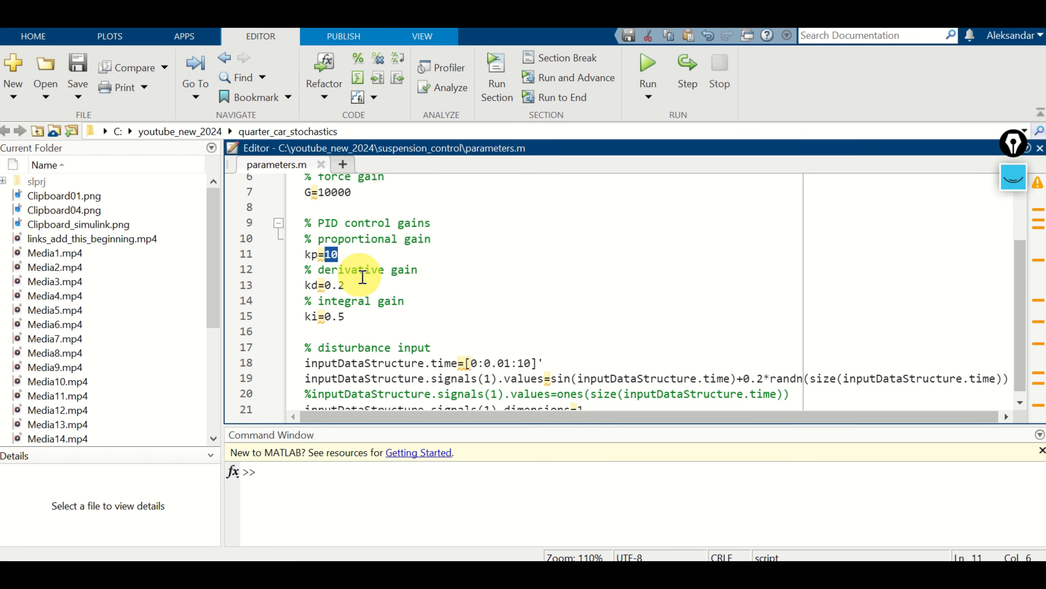
pyautogui.doubleClick(367, 285)
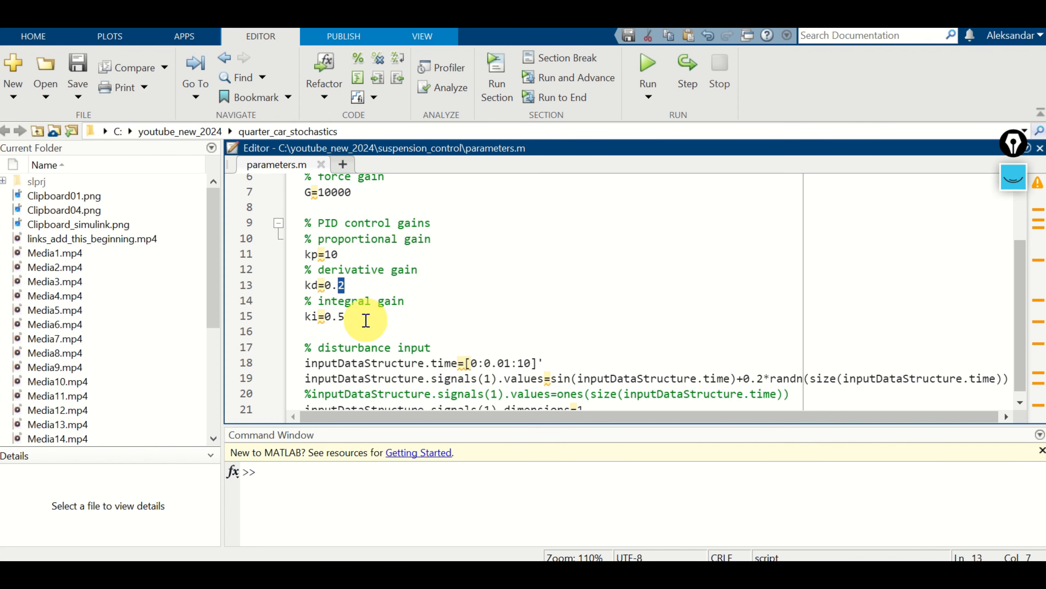
pyautogui.doubleClick(364, 321)
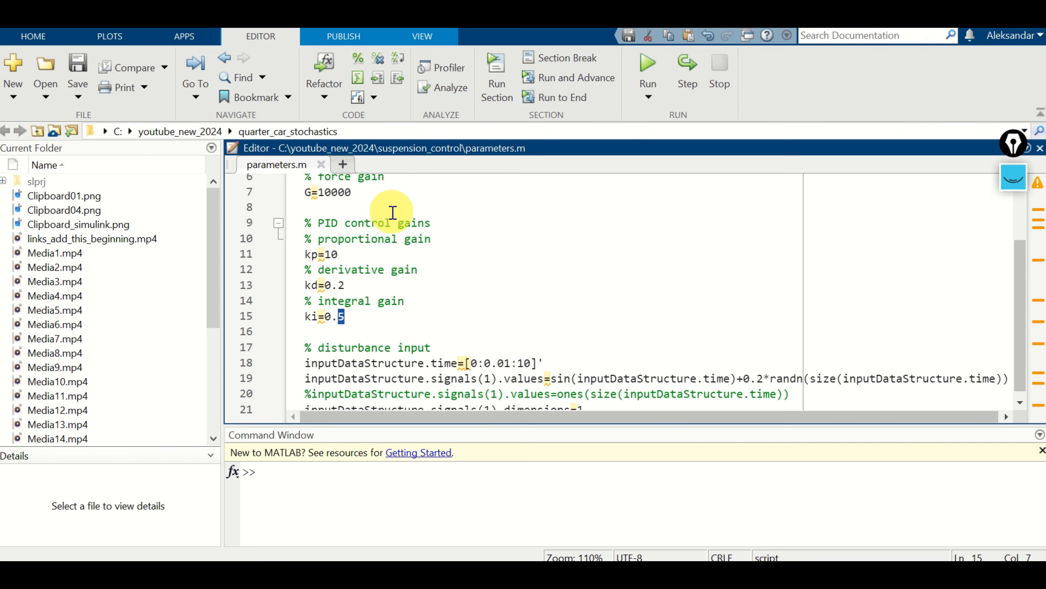
# Step: Add two blank lines after the inputDataStructure dimensions line at the end of the script
pyautogui.scroll(-1, 396, 232)
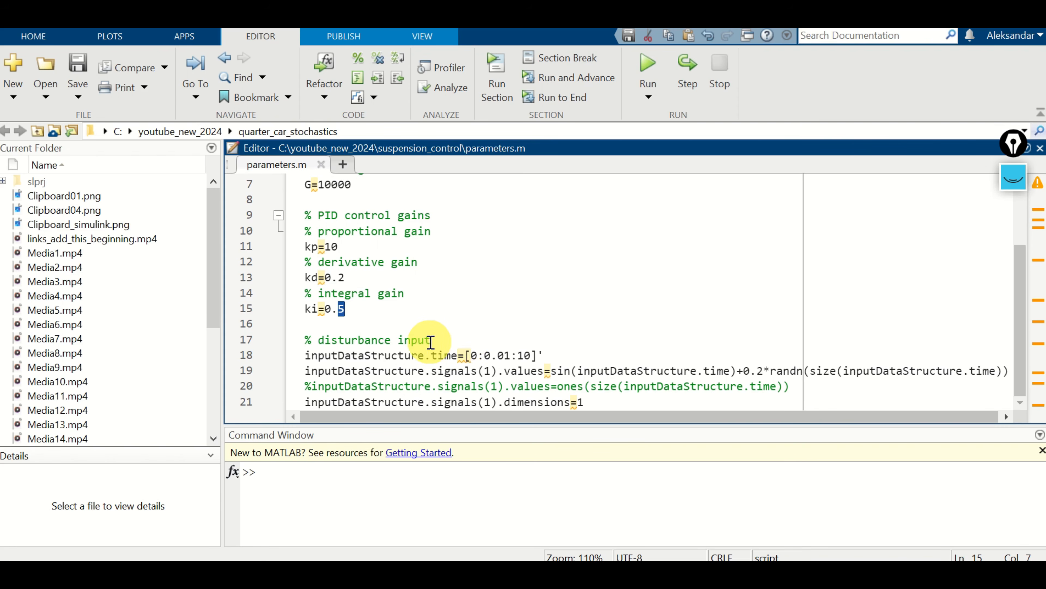
pyautogui.doubleClick(377, 355)
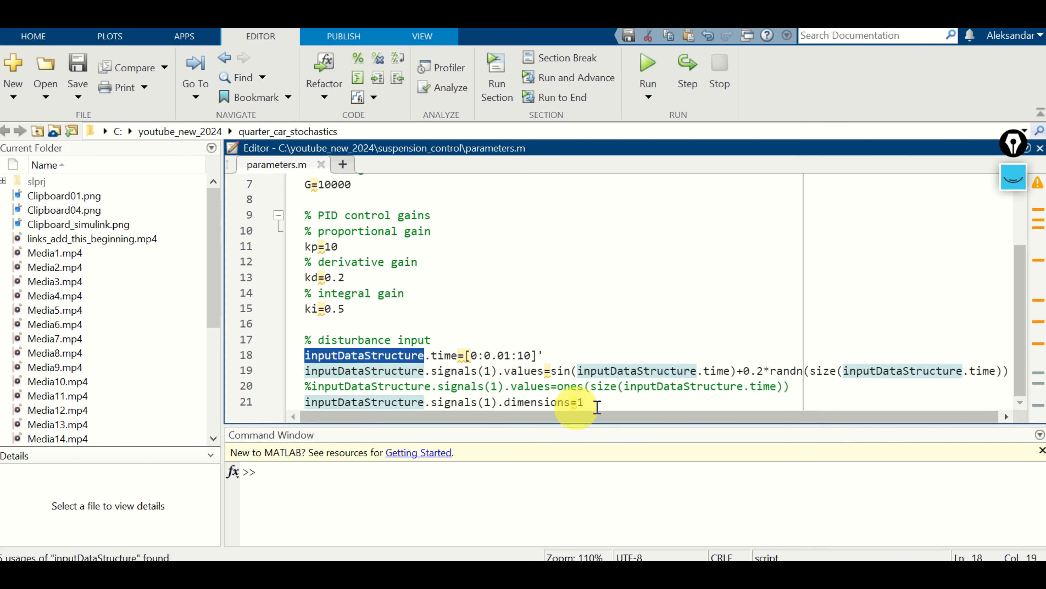
pyautogui.click(610, 403)
pyautogui.press('Return')
pyautogui.press('Return')
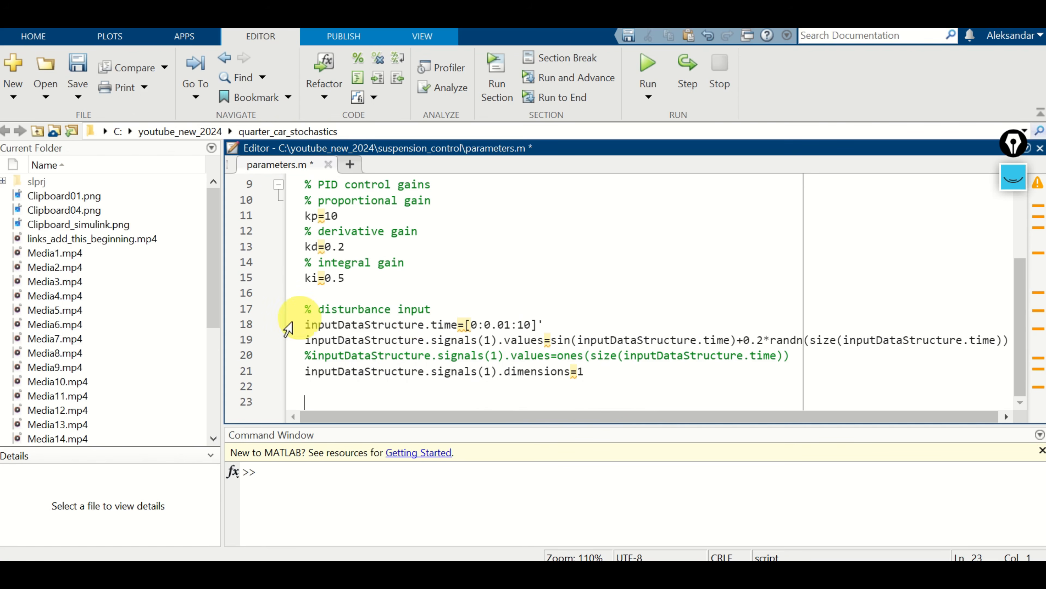
# Step: Examine the time vector definition of inputDataStructure, including its range and transpose, in the disturbance input section
pyautogui.doubleClick(317, 327)
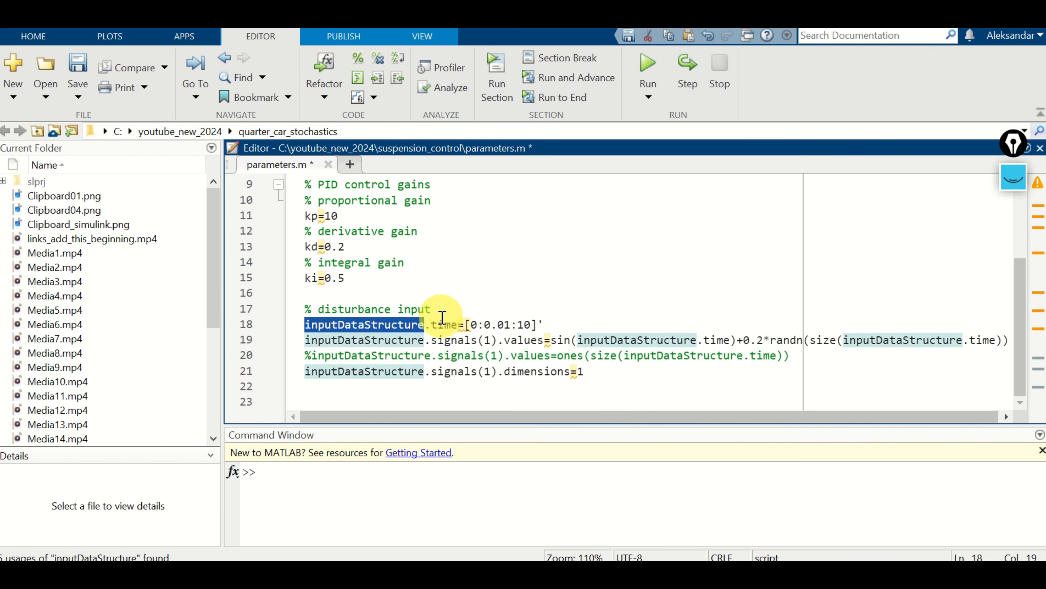
pyautogui.doubleClick(443, 324)
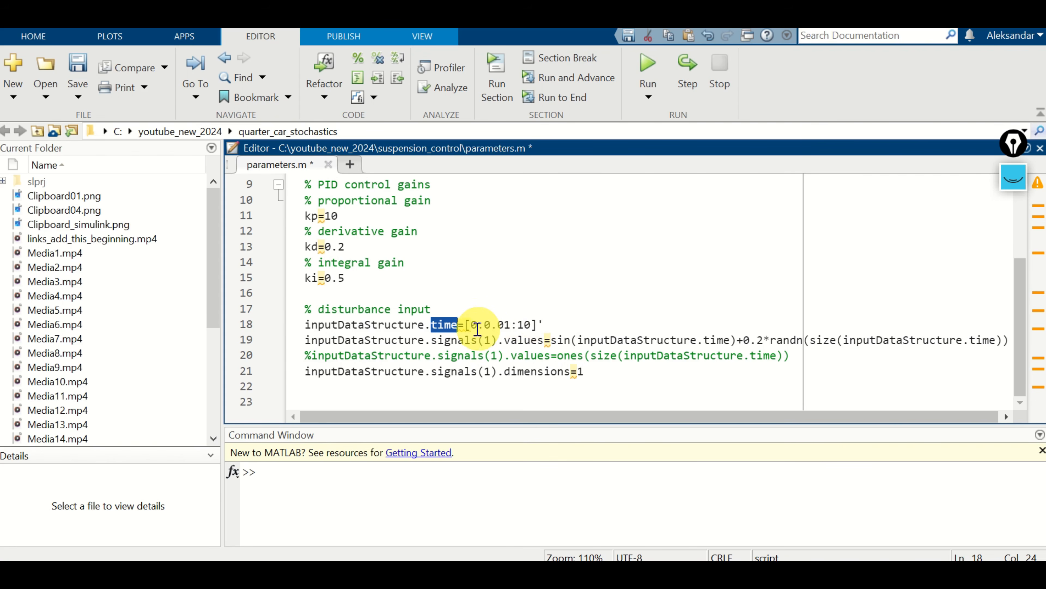
pyautogui.moveTo(467, 325)
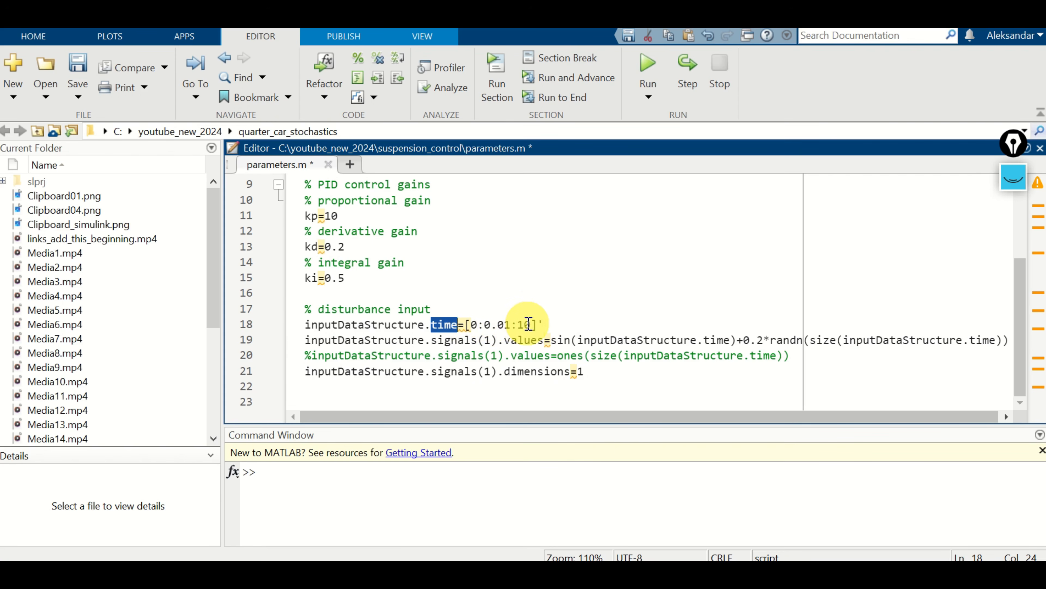
pyautogui.doubleClick(352, 340)
pyautogui.moveTo(570, 326); pyautogui.dragTo(539, 320)
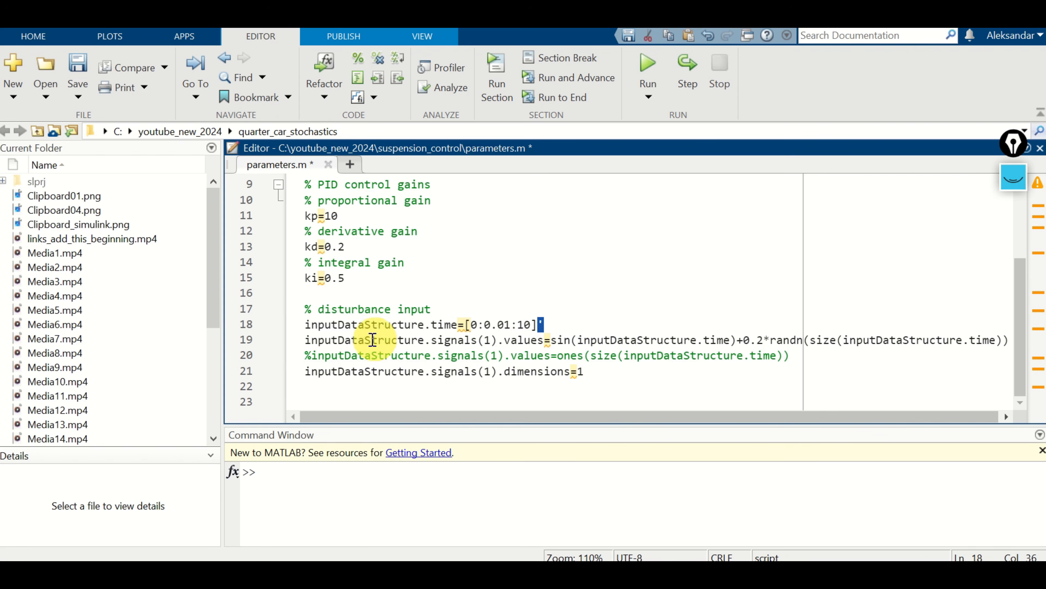
# Step: Examine the line defining the disturbance signal values, including its sine term and randn noise term
pyautogui.doubleClick(350, 336)
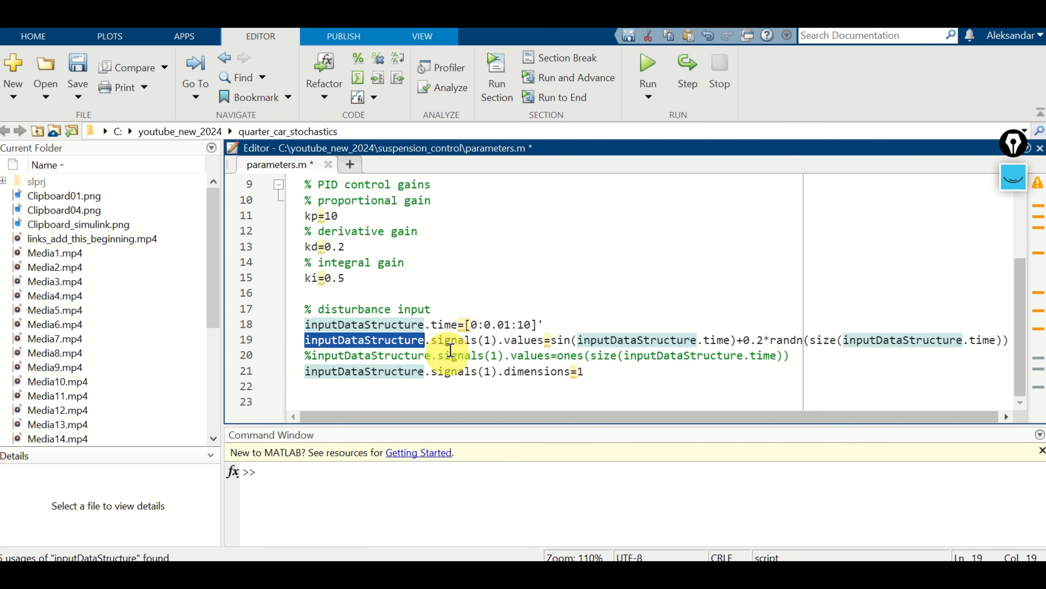
pyautogui.doubleClick(454, 340)
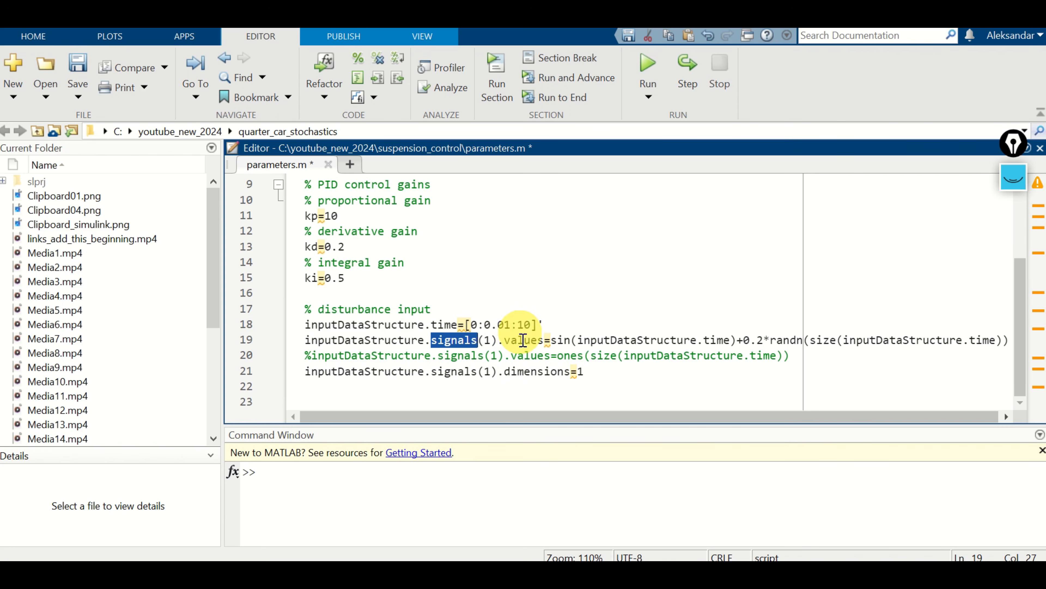
pyautogui.doubleClick(524, 340)
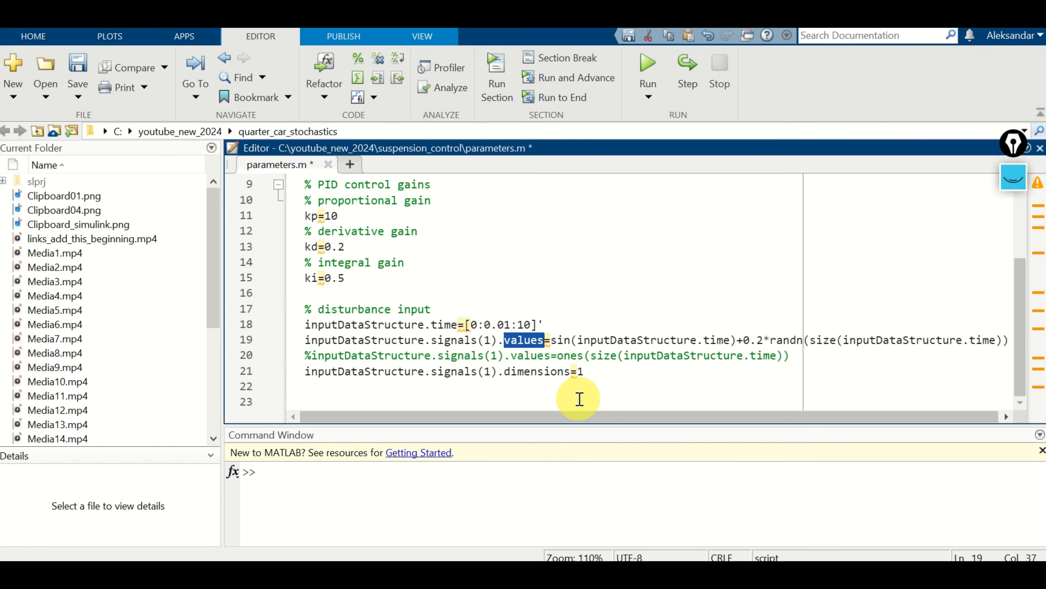
pyautogui.doubleClick(560, 341)
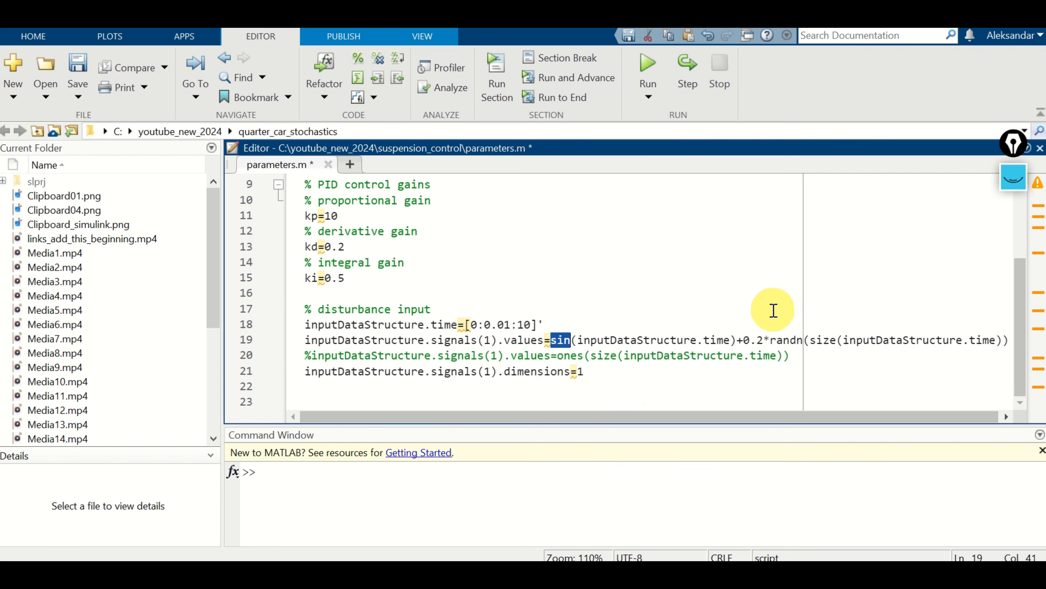
pyautogui.click(755, 340)
pyautogui.doubleClick(779, 342)
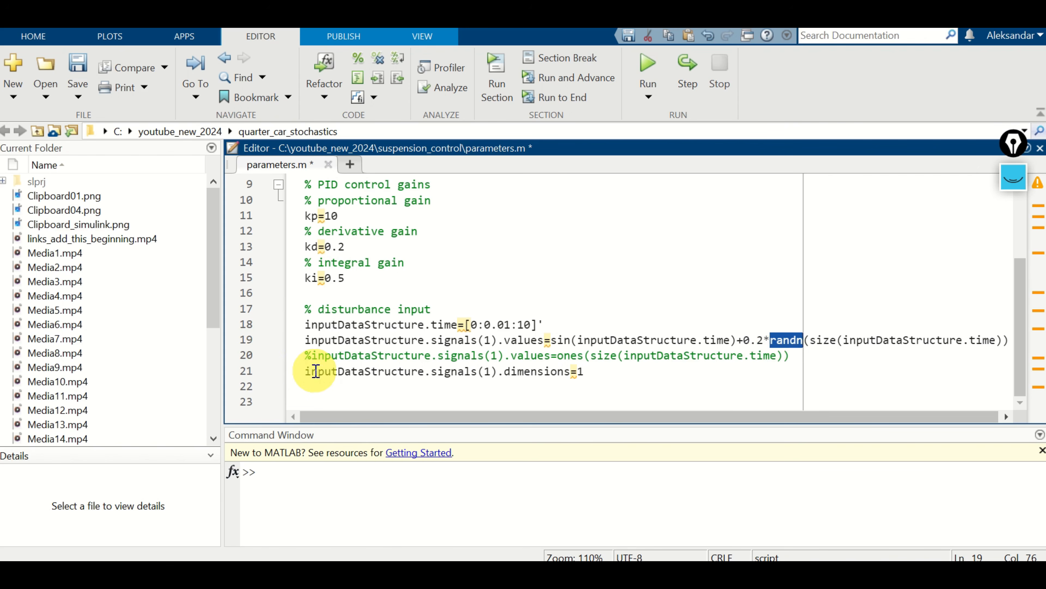
# Step: Examine the line that defines the dimensions of the first signal in inputDataStructure
pyautogui.doubleClick(316, 371)
pyautogui.click(453, 371)
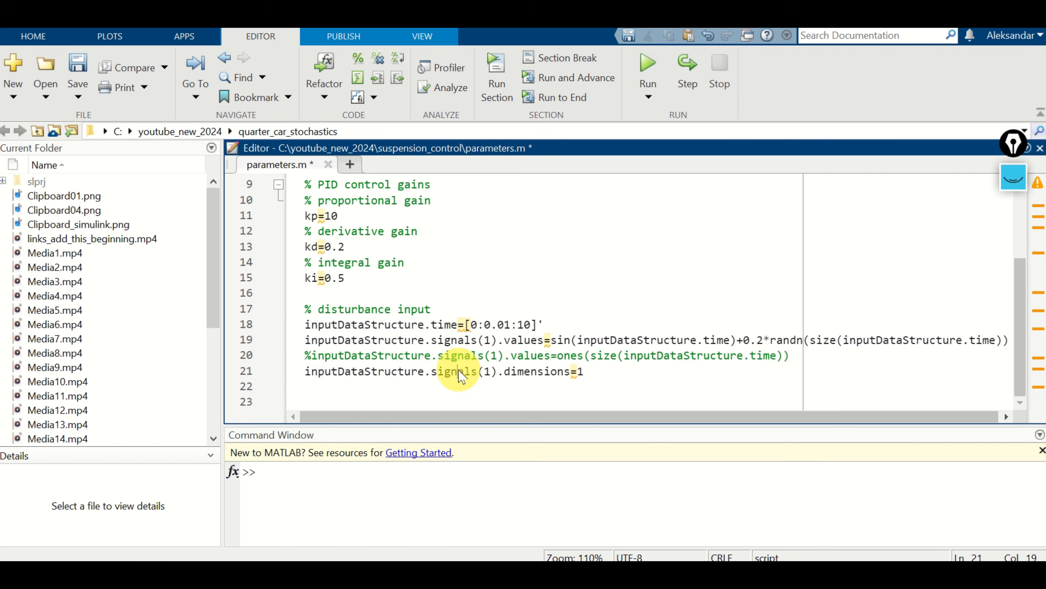
pyautogui.doubleClick(460, 373)
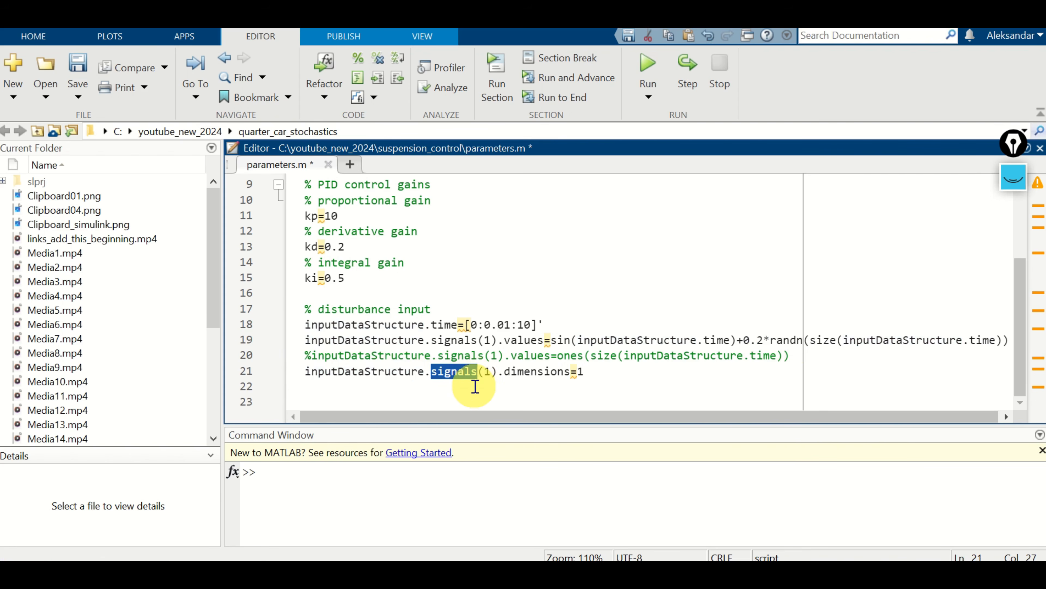
pyautogui.click(532, 377)
pyautogui.doubleClick(535, 377)
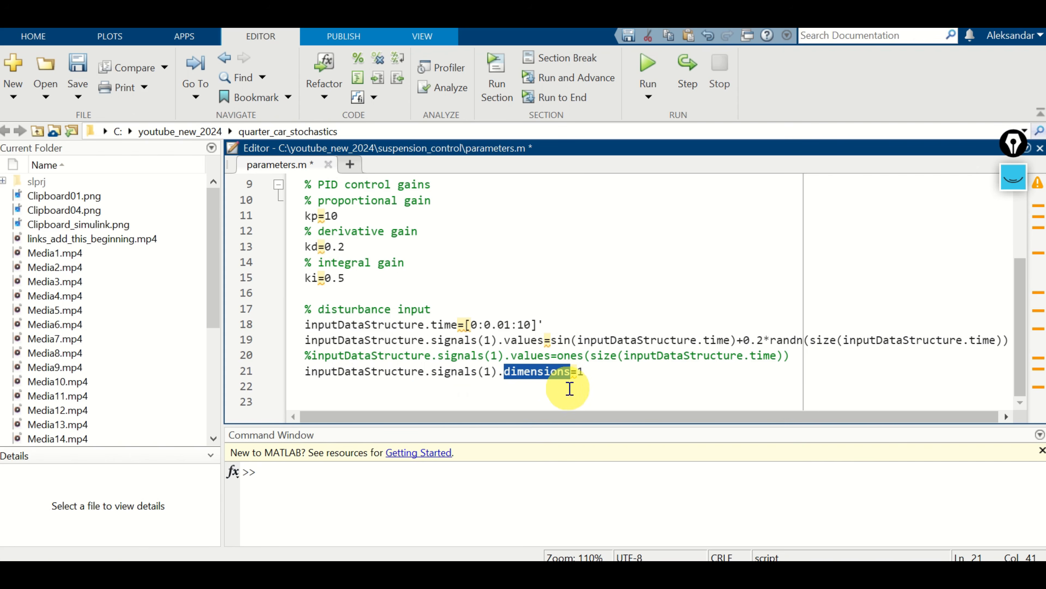
pyautogui.click(595, 371)
pyautogui.doubleClick(595, 371)
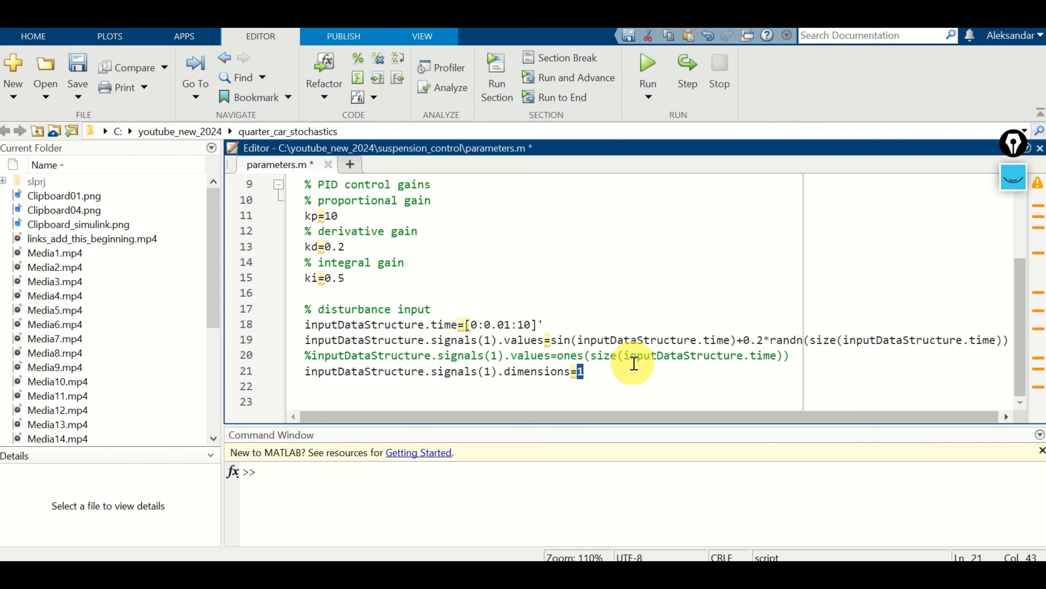
# Step: Evaluate all the code of parameters.m, from the model parameters through the signal dimensions line, in the Command Window
pyautogui.click(630, 372)
pyautogui.moveTo(632, 373); pyautogui.dragTo(260, 93)
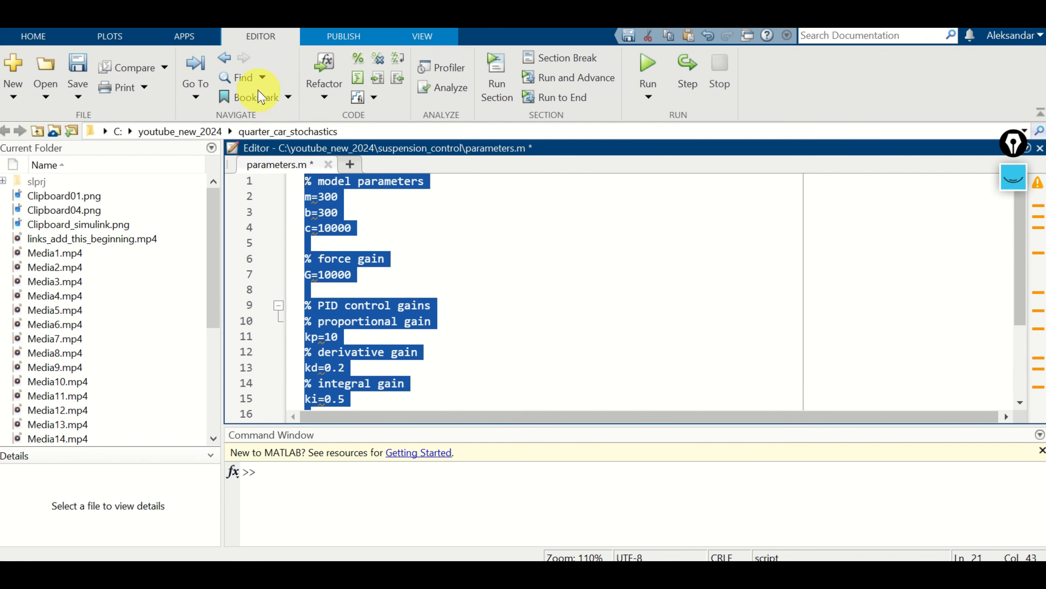
pyautogui.scroll(-3, 474, 220)
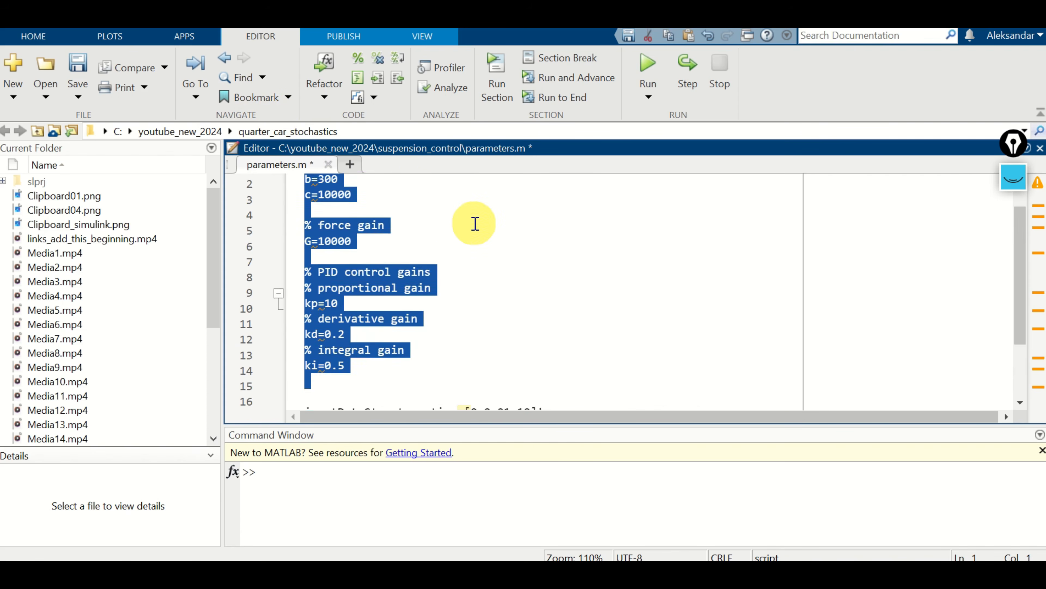
pyautogui.scroll(3, 477, 229)
pyautogui.rightClick(477, 230)
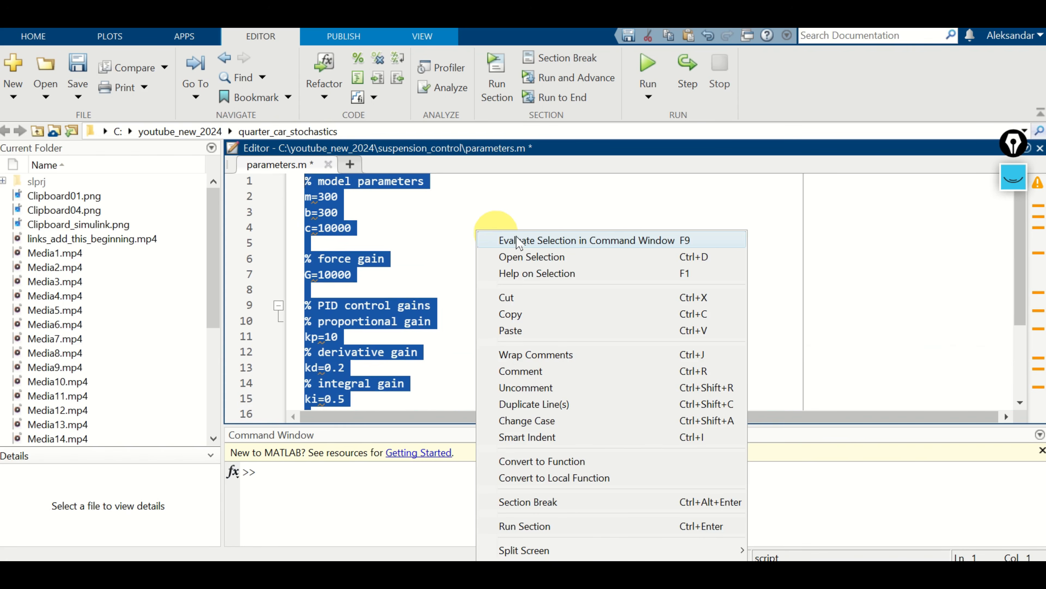
pyautogui.click(550, 242)
pyautogui.scroll(-3, 519, 381)
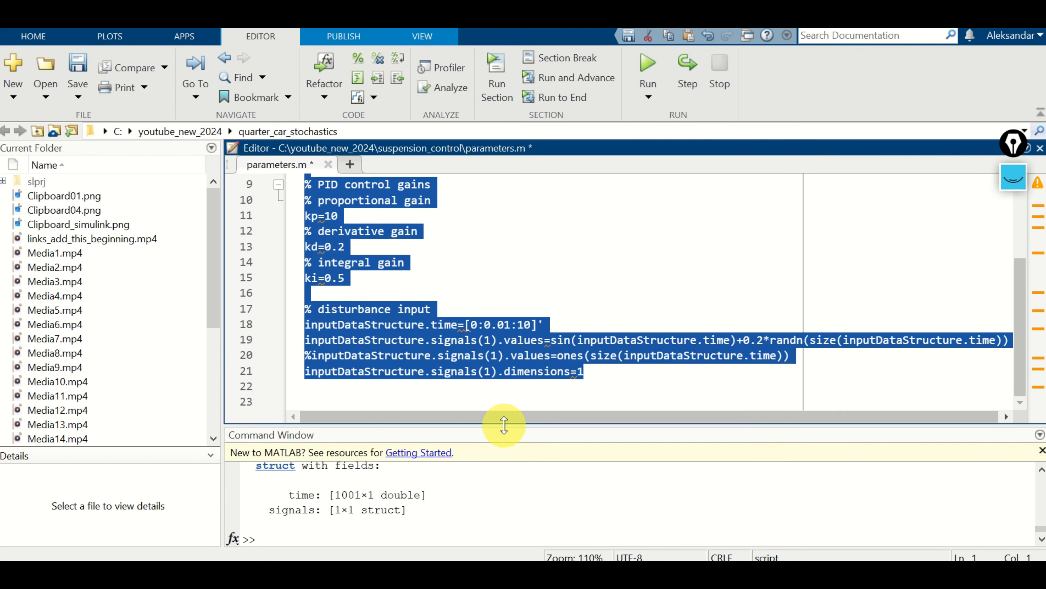
# Step: Enlarge the Command Window and list the workspace variables with whos, checking the inputDataStructure entry
pyautogui.moveTo(502, 426); pyautogui.dragTo(517, 324)
pyautogui.click(416, 525)
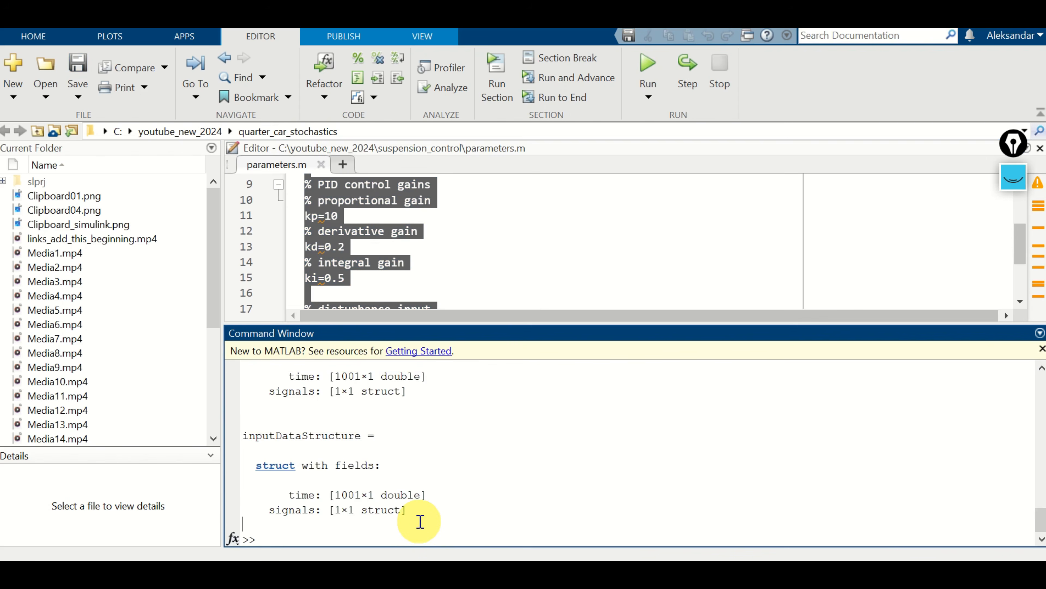
pyautogui.write('whos')
pyautogui.press('Return')
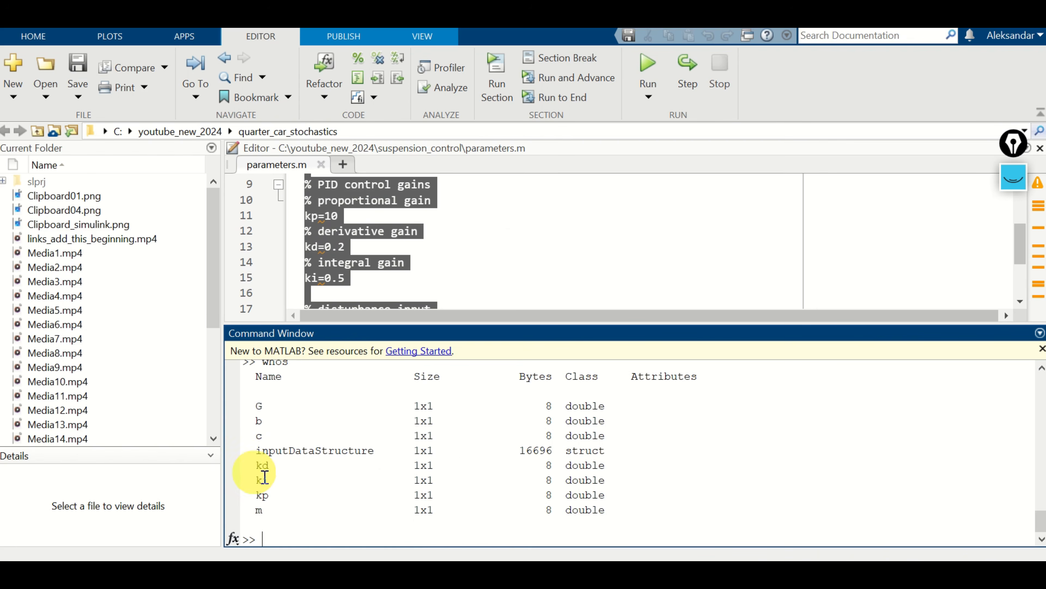
pyautogui.doubleClick(297, 450)
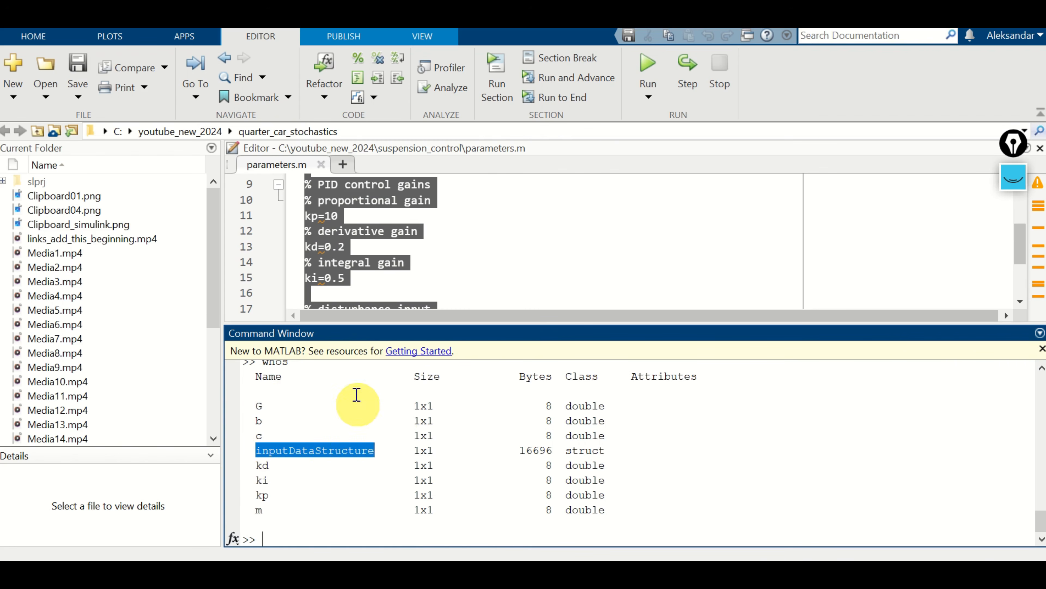
# Step: Launch the Simulink start page with the simulink command
pyautogui.click(358, 515)
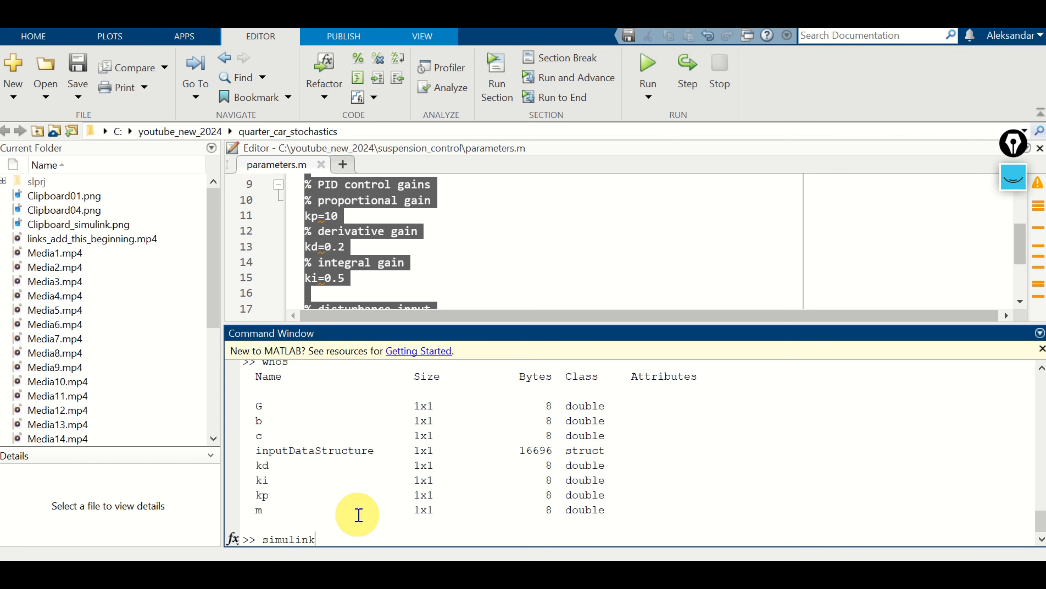
pyautogui.write('simulink')
pyautogui.press('Return')
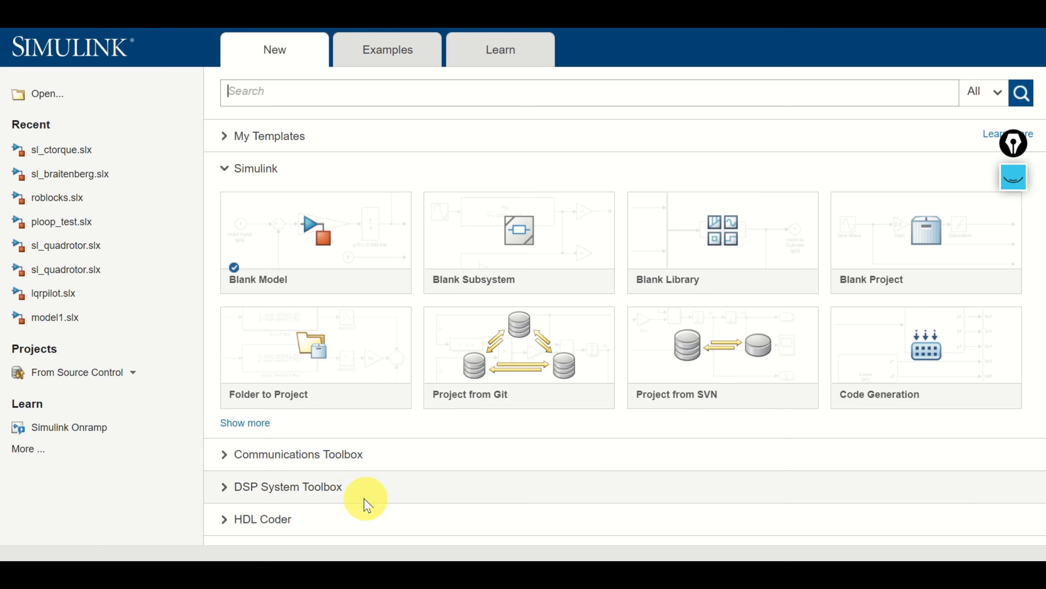
# Step: Create a blank model and underline the road disturbance terms, (c/m)z + (b/m)ż, of the handwritten equation in pink
pyautogui.moveTo(397, 266)
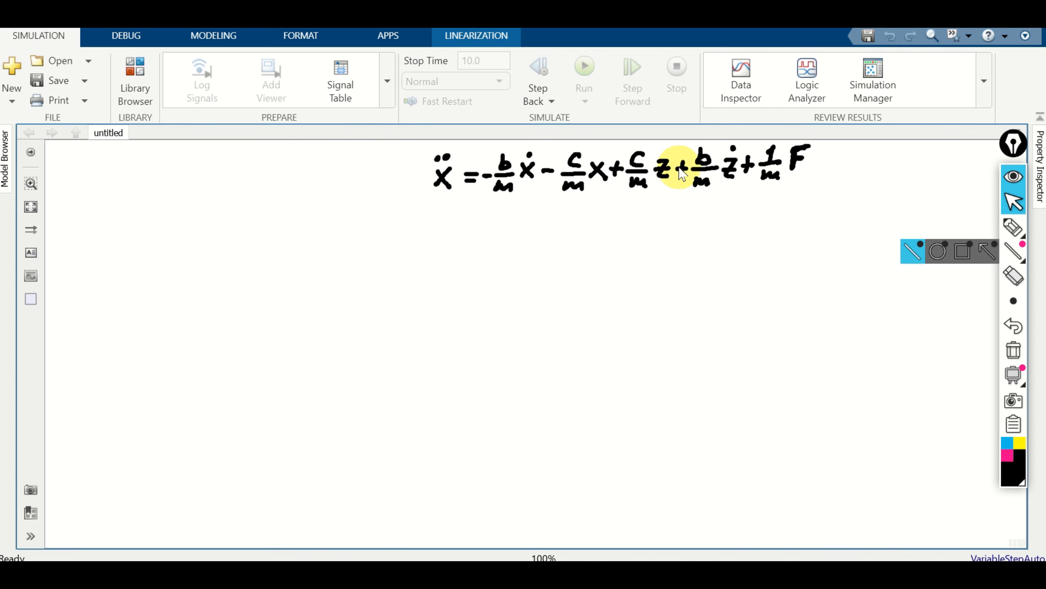
pyautogui.click(1013, 227)
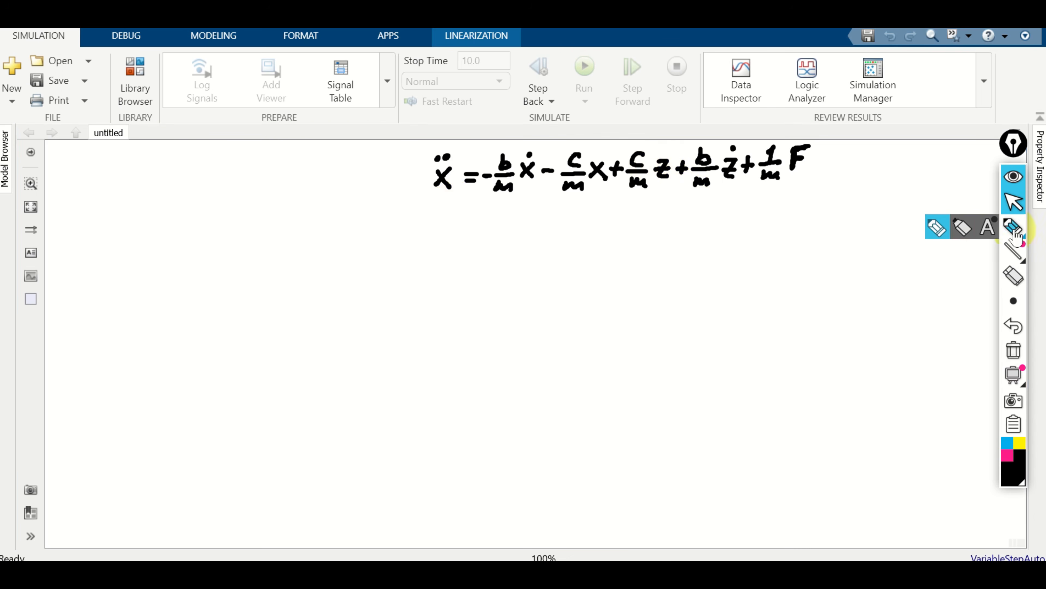
pyautogui.click(1007, 455)
pyautogui.moveTo(633, 200)
pyautogui.mouseDown()
pyautogui.moveTo(727, 195)
pyautogui.moveTo(738, 181)
pyautogui.mouseUp()
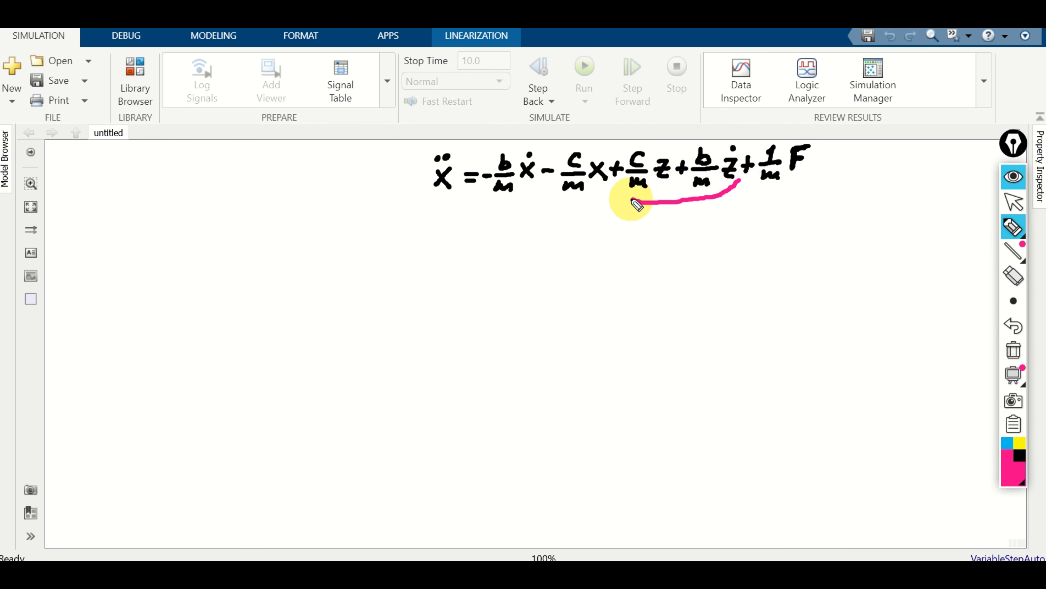
pyautogui.click(619, 189)
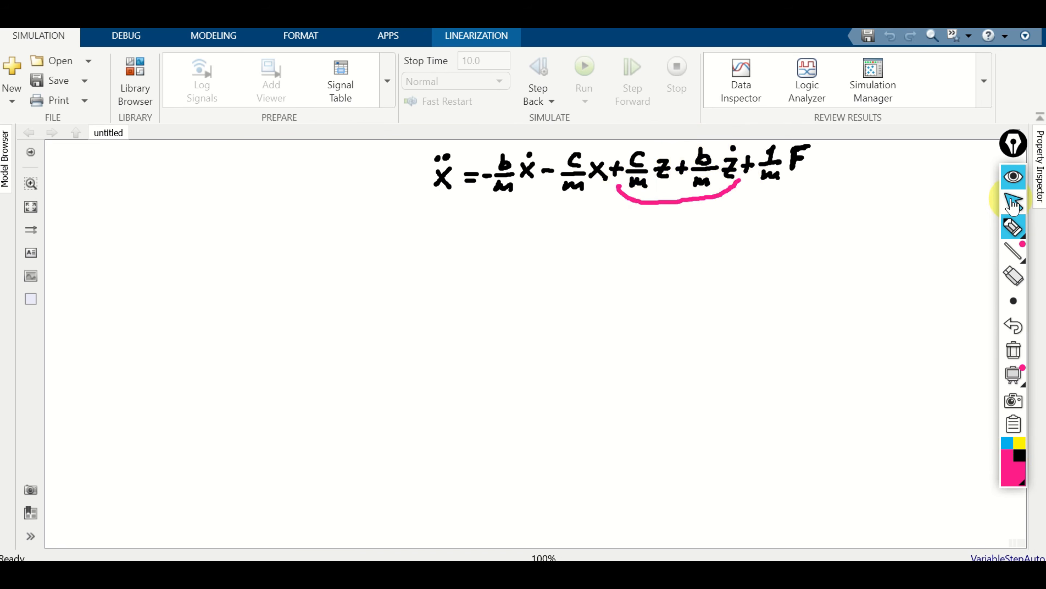
pyautogui.click(1014, 202)
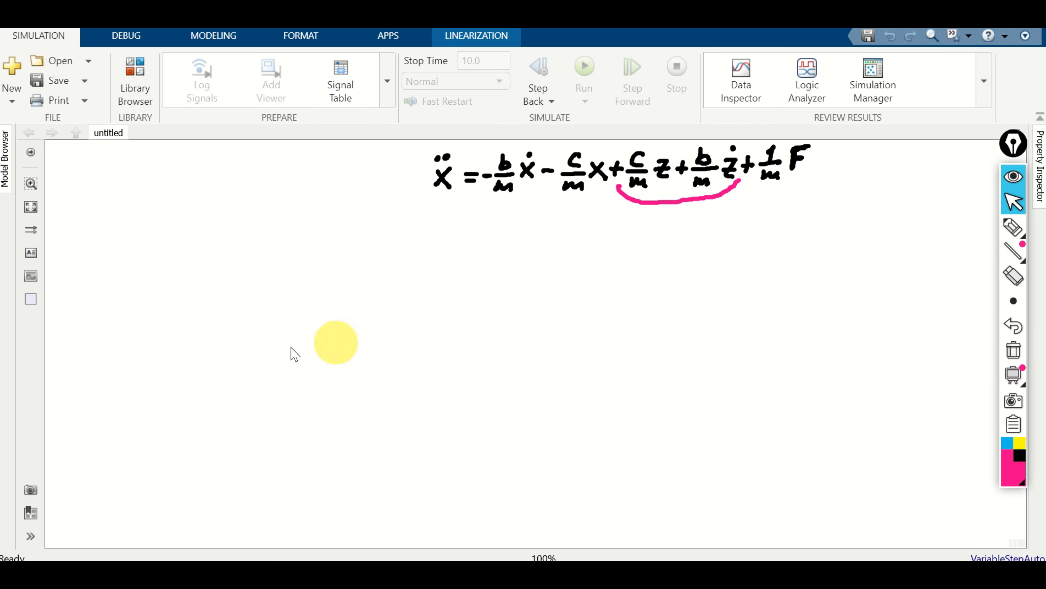
# Step: Add an Inport block to the empty canvas and enlarge it
pyautogui.doubleClick(133, 323)
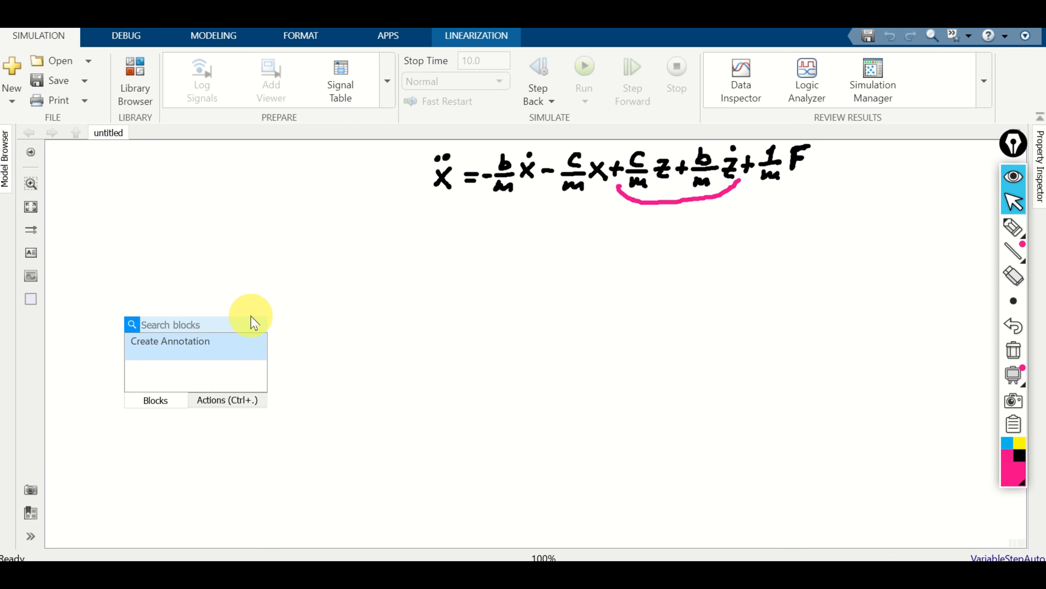
pyautogui.write('inpor')
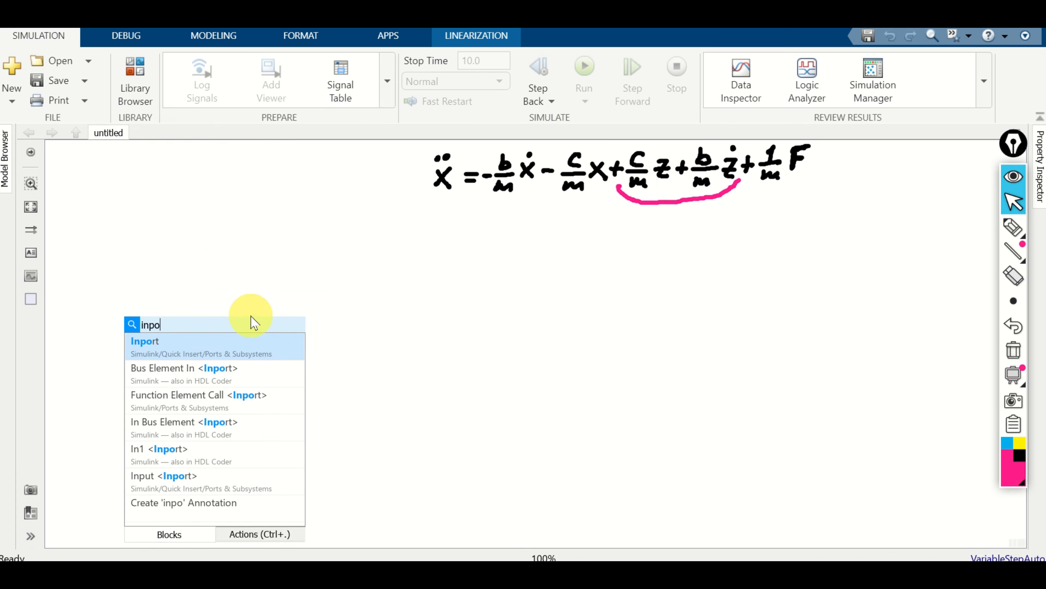
pyautogui.click(208, 344)
pyautogui.click(142, 334)
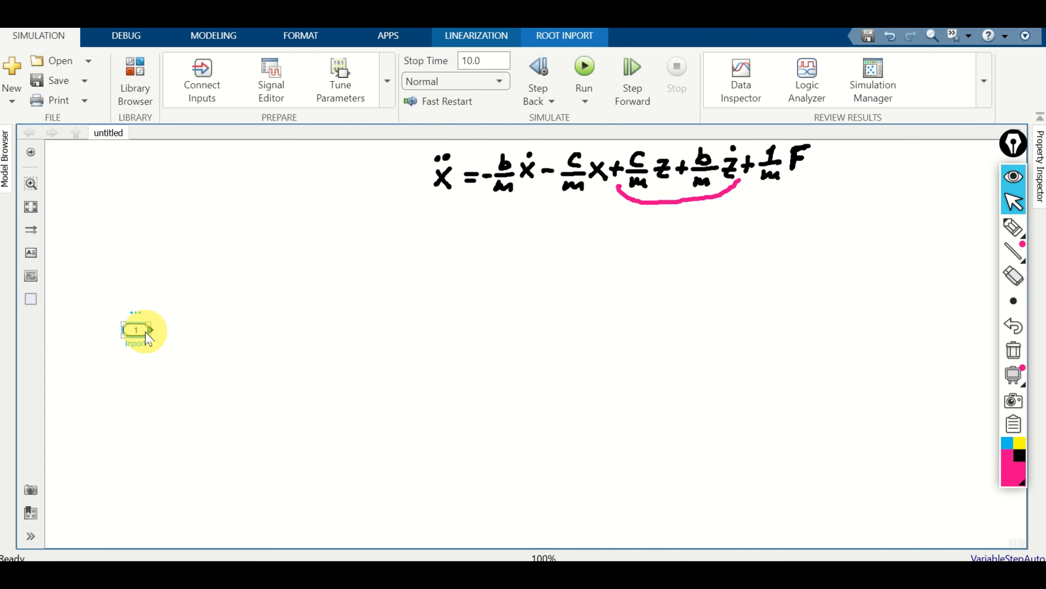
pyautogui.moveTo(148, 335); pyautogui.dragTo(161, 351)
pyautogui.click(133, 222)
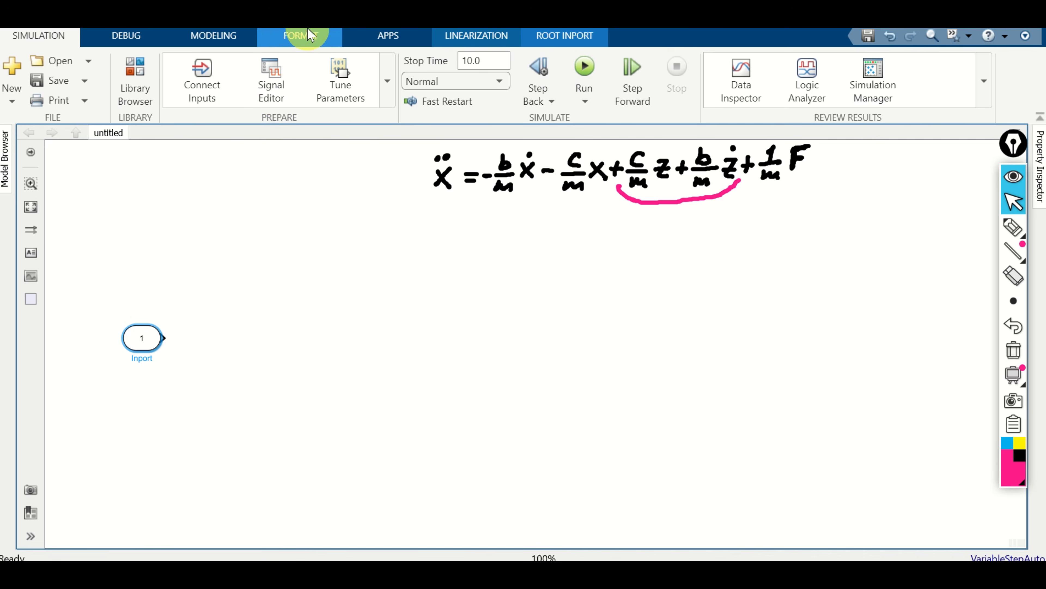
# Step: Enable loading the model input from the workspace in the Data Import/Export configuration, using inputDataStructure as the input variable
pyautogui.click(226, 41)
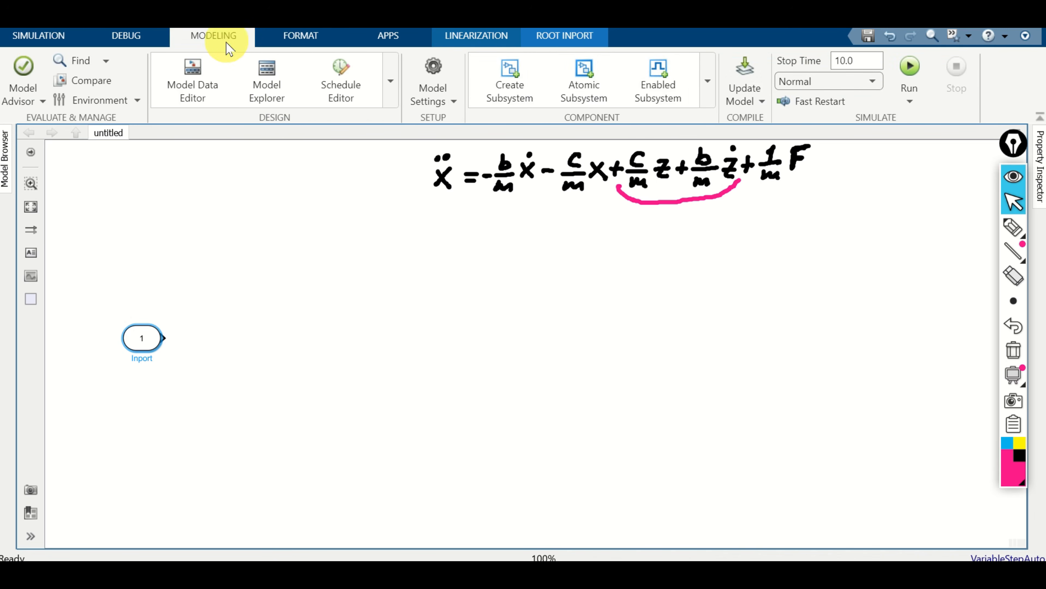
pyautogui.click(433, 68)
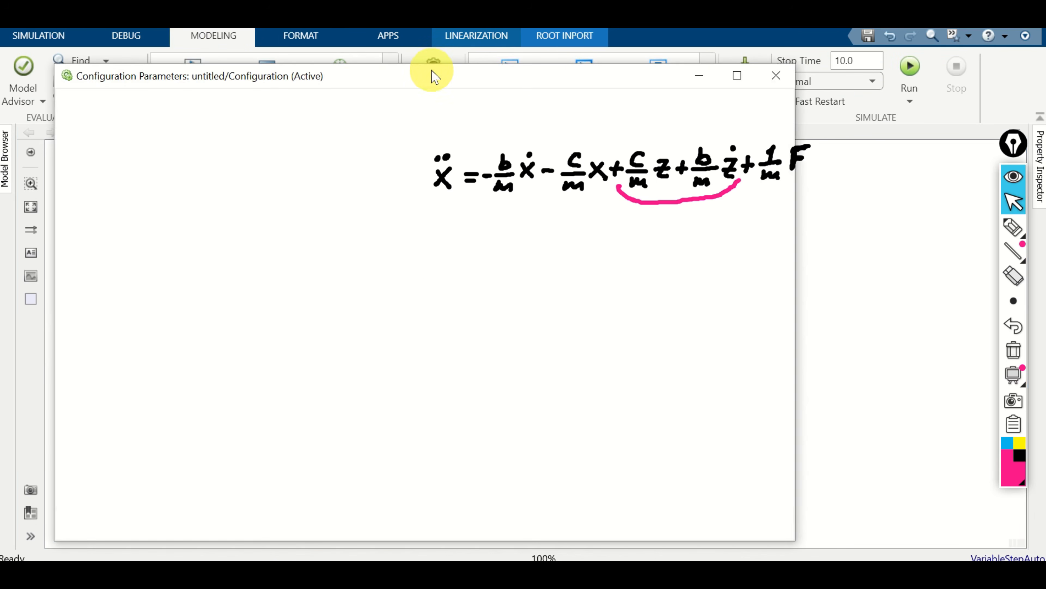
pyautogui.moveTo(433, 75); pyautogui.dragTo(422, 173)
pyautogui.click(143, 252)
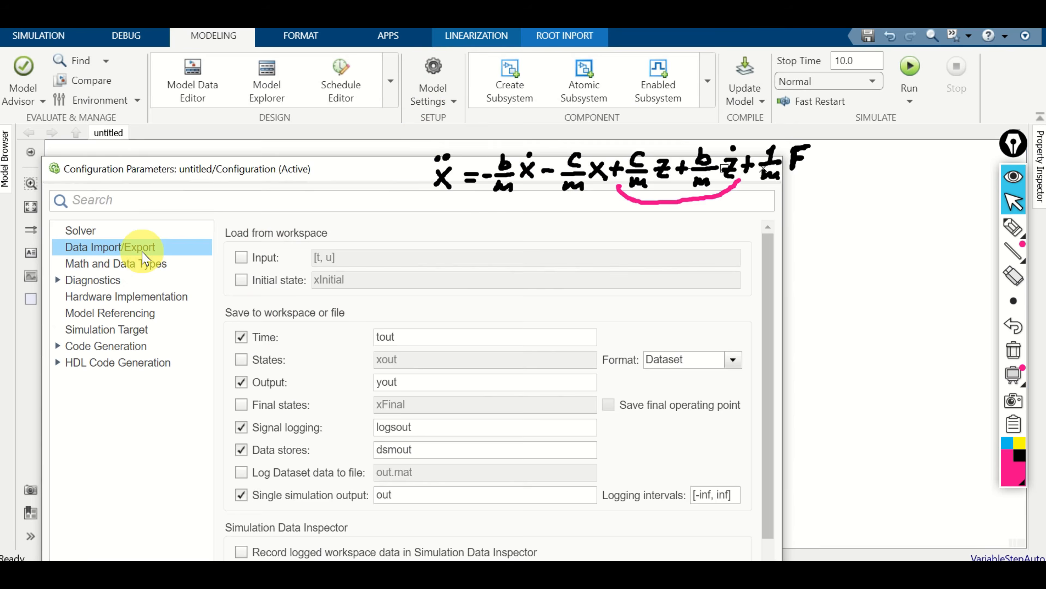
pyautogui.click(341, 261)
pyautogui.write('inputDataStructure')
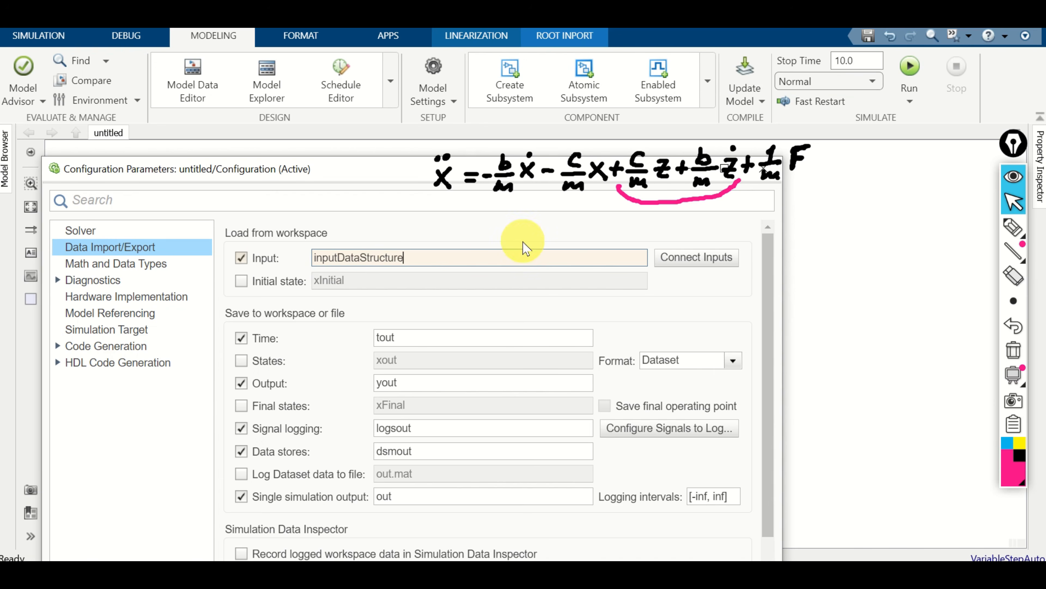
pyautogui.moveTo(334, 171); pyautogui.dragTo(295, 101)
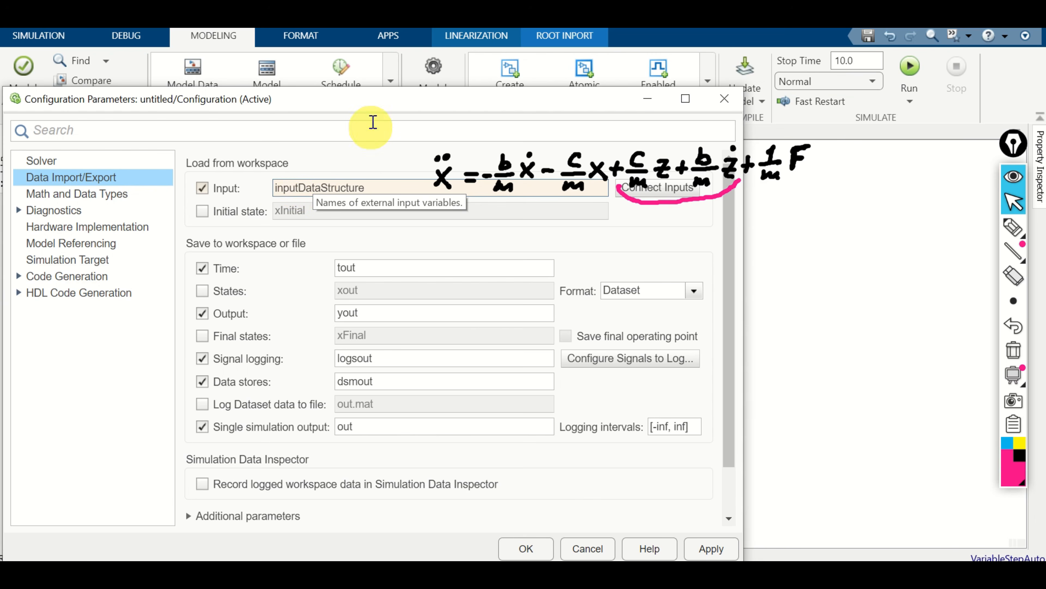
pyautogui.moveTo(374, 107); pyautogui.dragTo(367, 103)
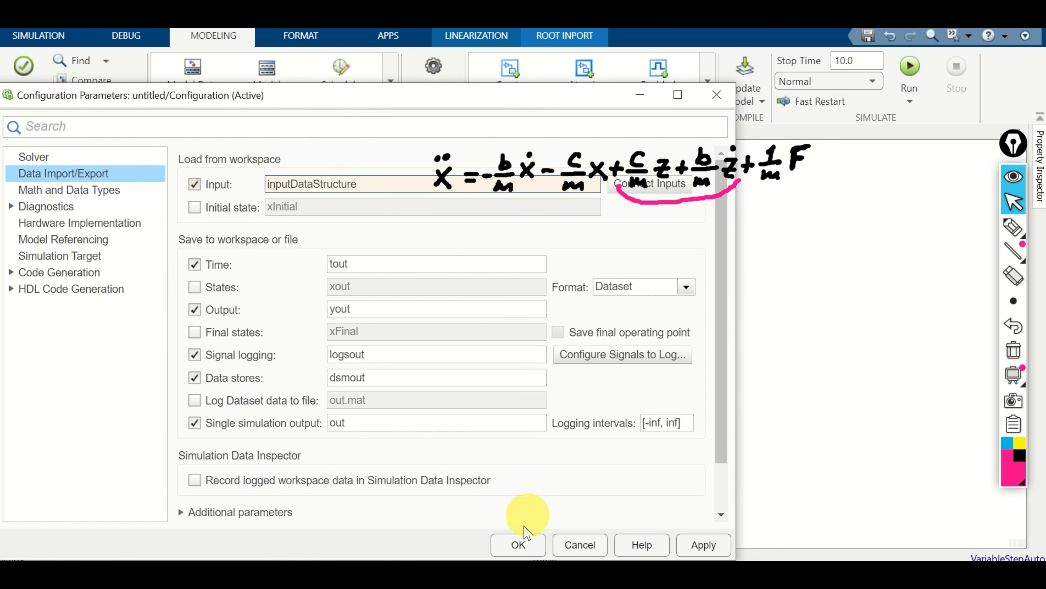
pyautogui.click(518, 544)
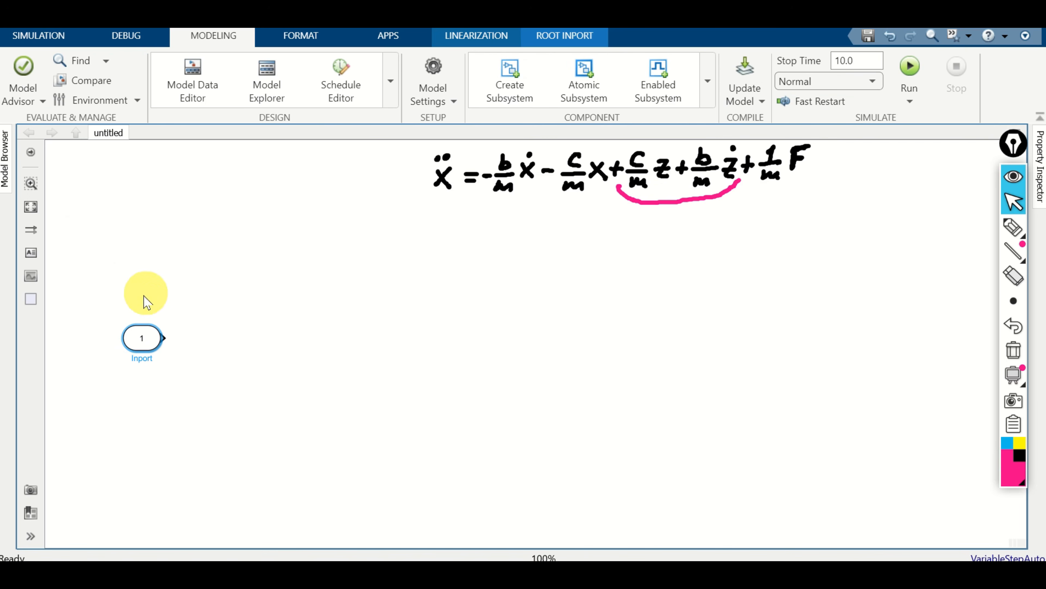
# Step: Add a Simulink Scope block beside the Inport block and connect it to the Inport output
pyautogui.doubleClick(253, 348)
pyautogui.write('scope')
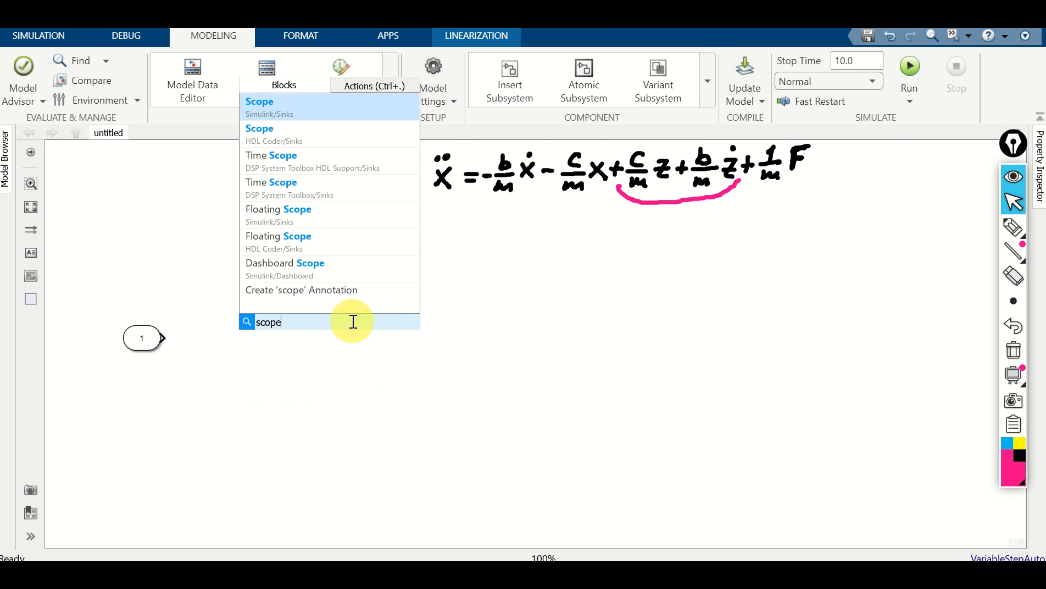
pyautogui.click(285, 116)
pyautogui.moveTo(234, 341); pyautogui.dragTo(158, 332)
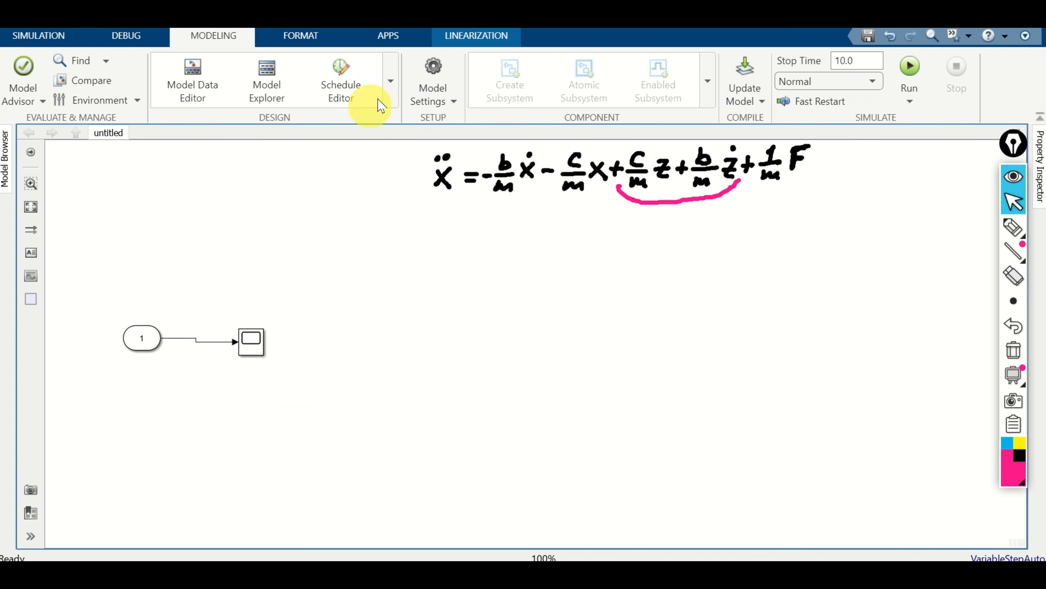
# Step: Run the simulation and examine the imported disturbance signal in the Scope window, closing it when done
pyautogui.click(39, 35)
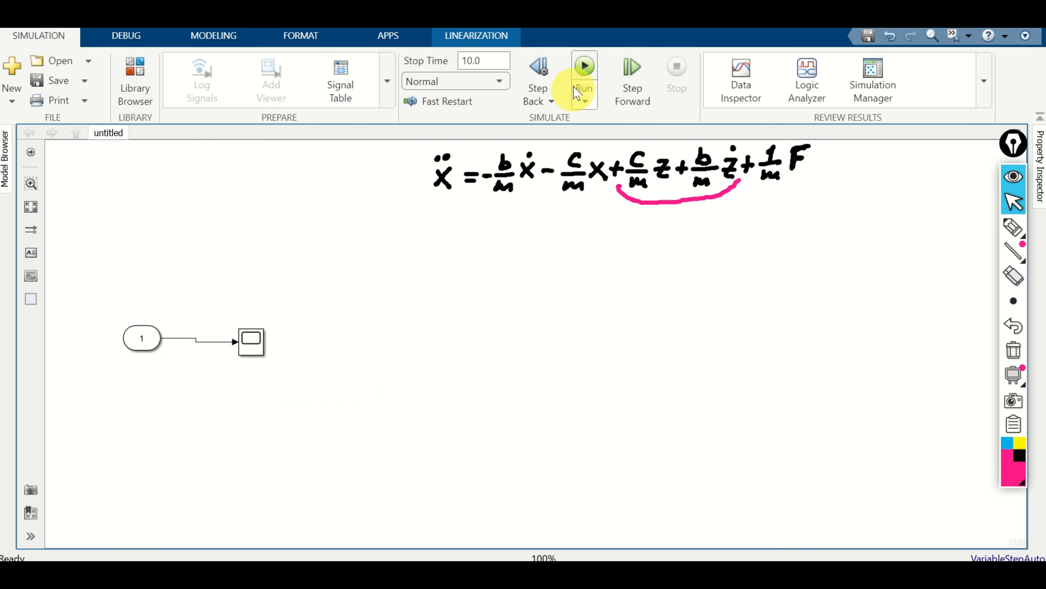
pyautogui.click(585, 69)
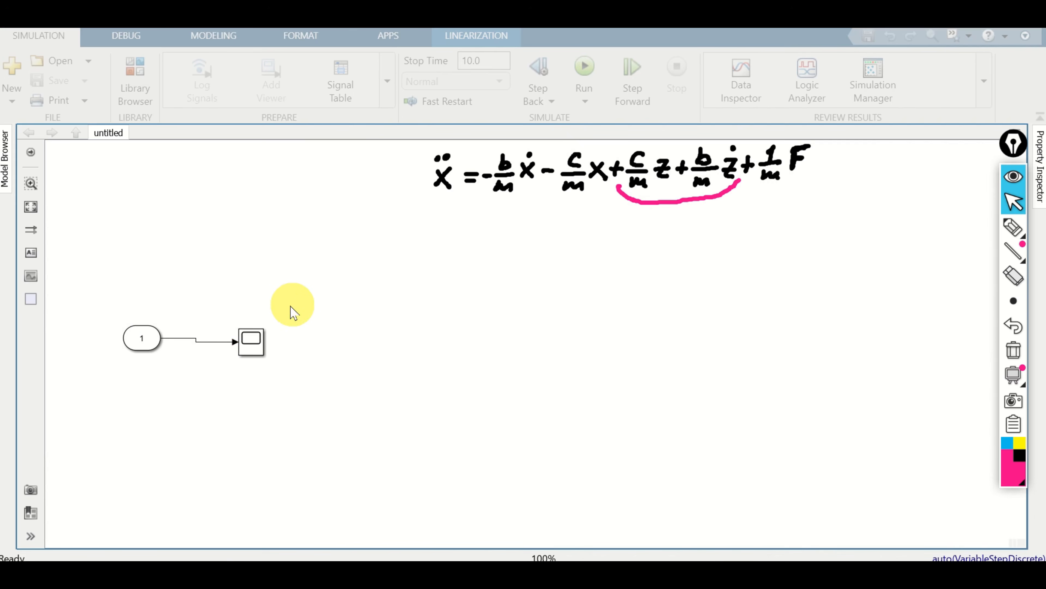
pyautogui.click(258, 351)
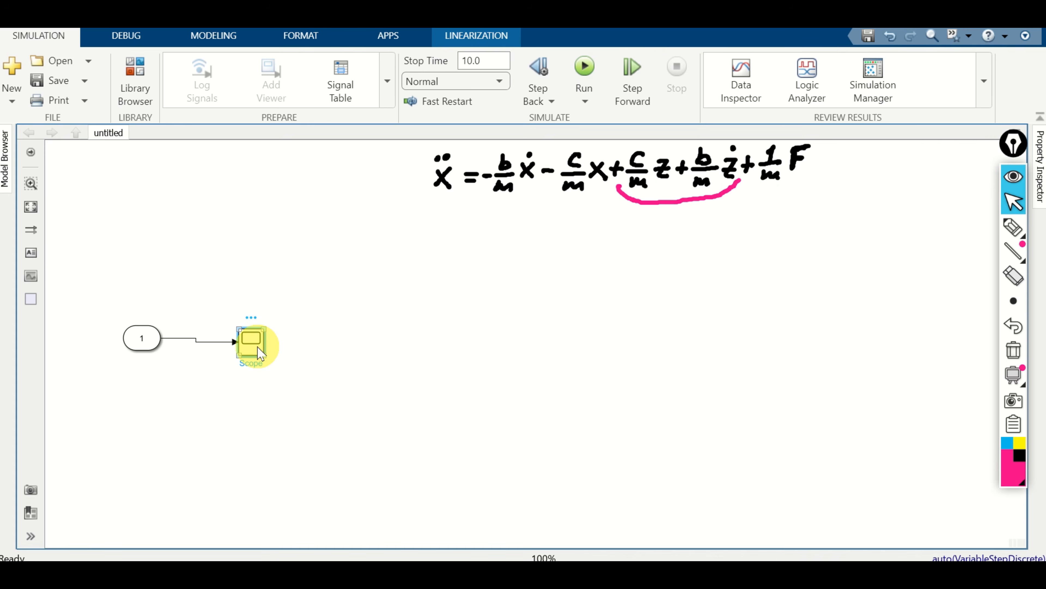
pyautogui.doubleClick(257, 351)
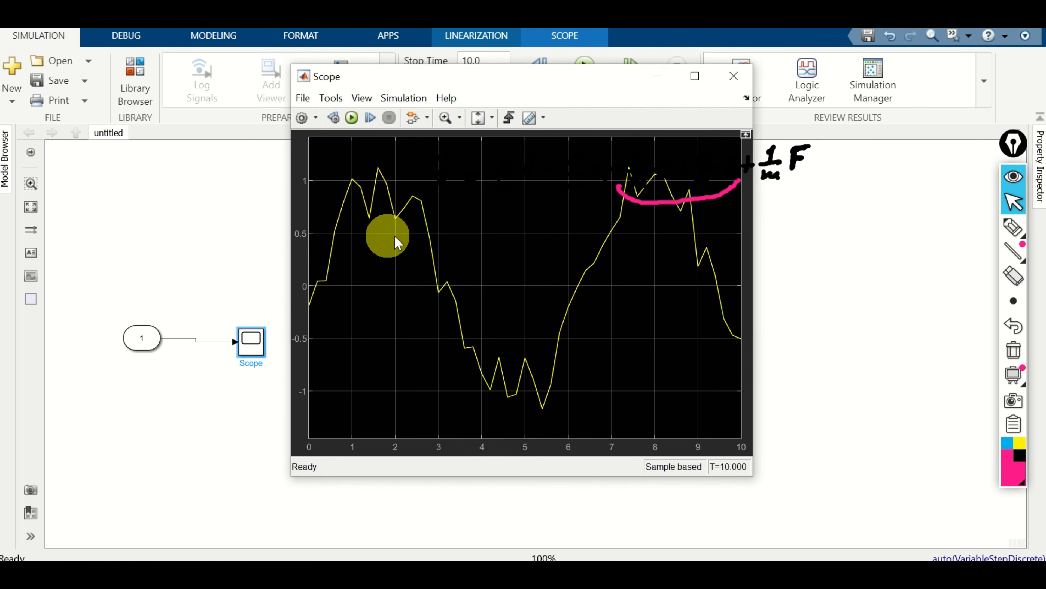
pyautogui.moveTo(462, 77); pyautogui.dragTo(270, 108)
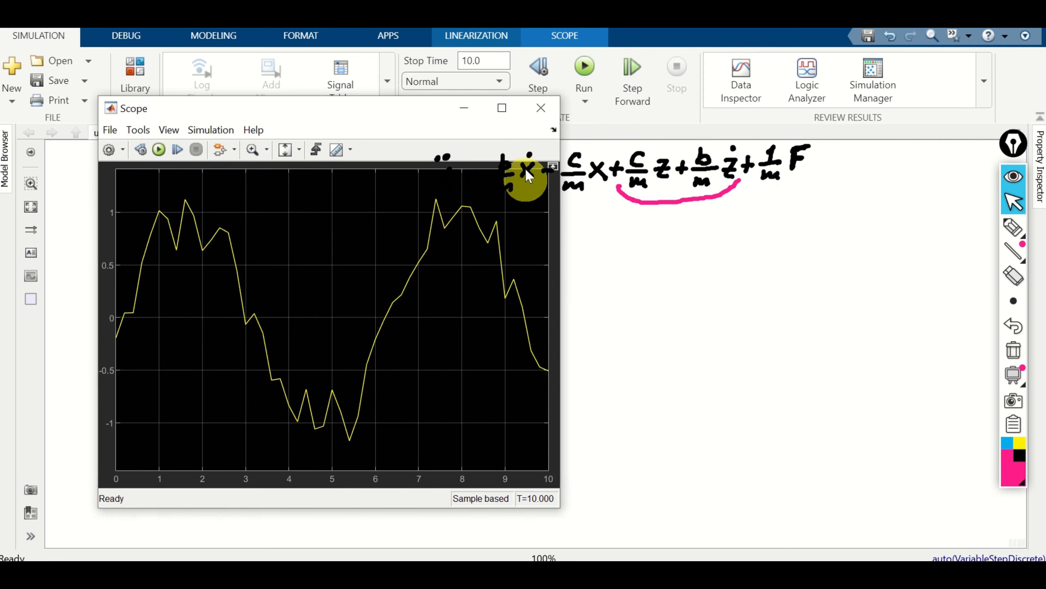
pyautogui.click(541, 109)
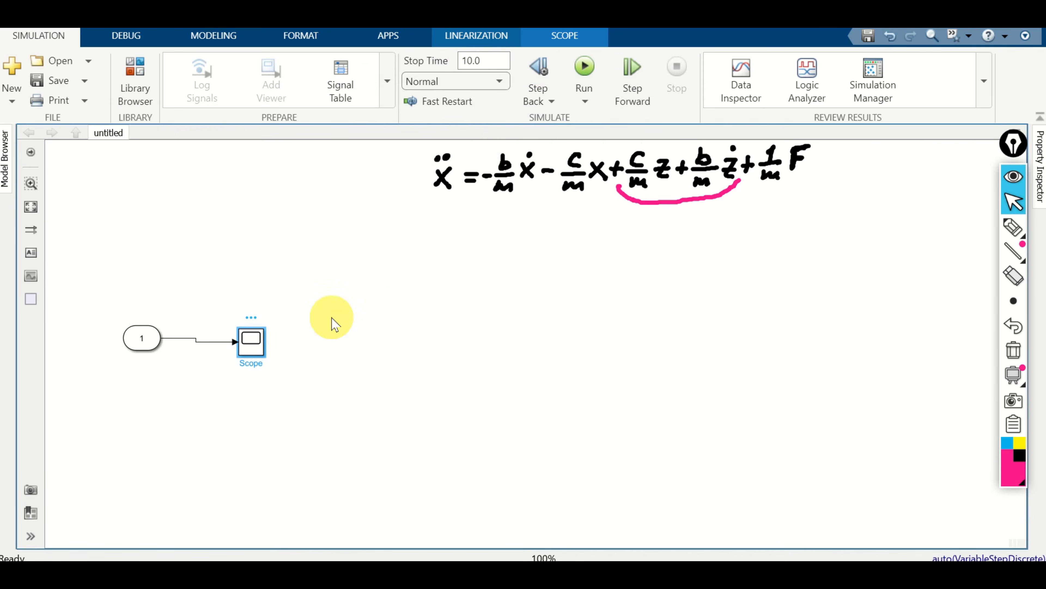
# Step: Delete the Scope block and the dangling signal line from the Inport block
pyautogui.press('Delete')
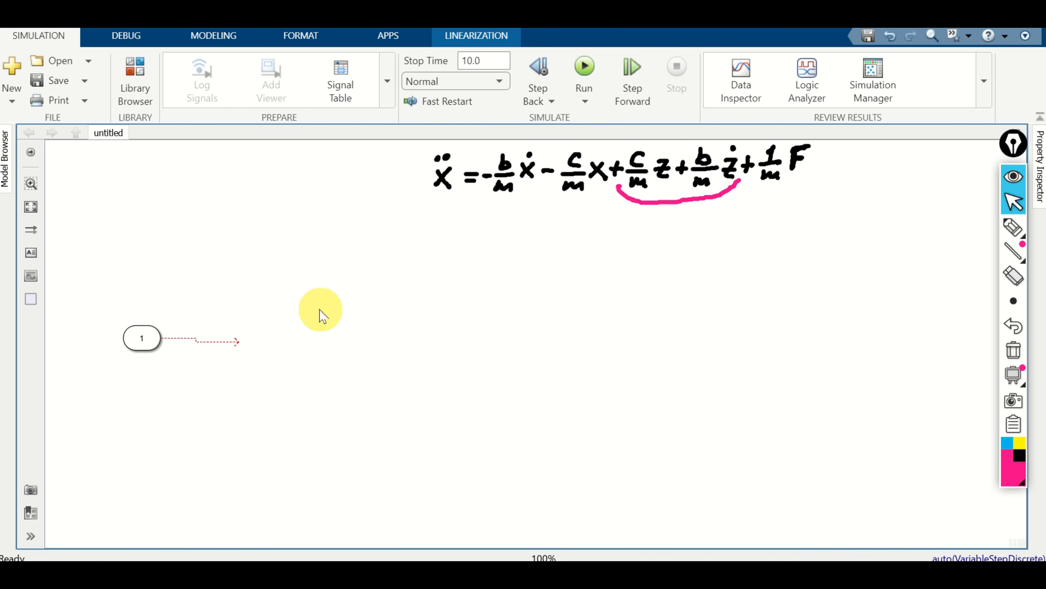
pyautogui.click(223, 342)
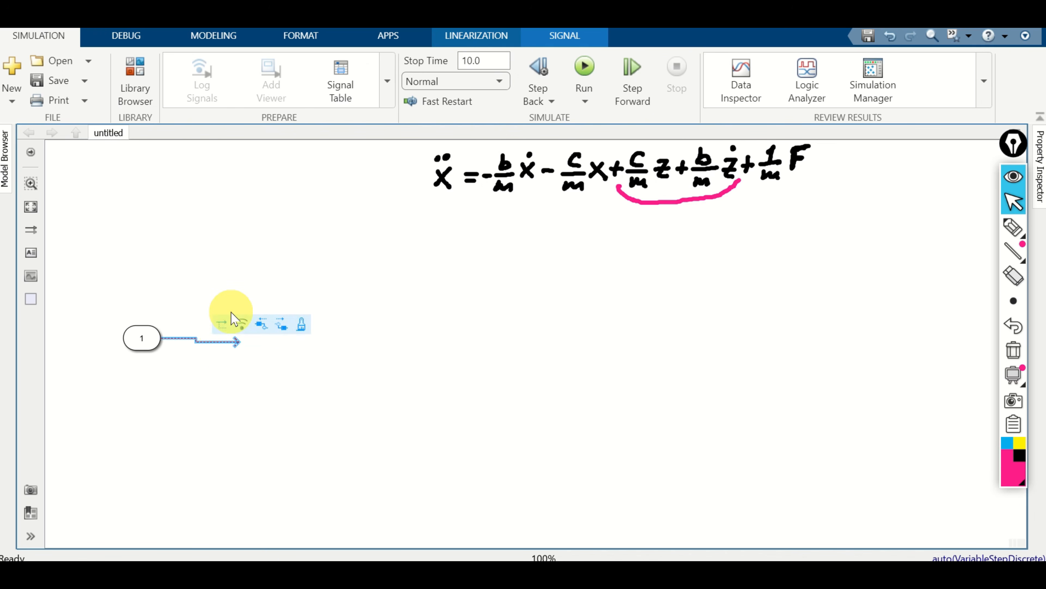
pyautogui.press('Delete')
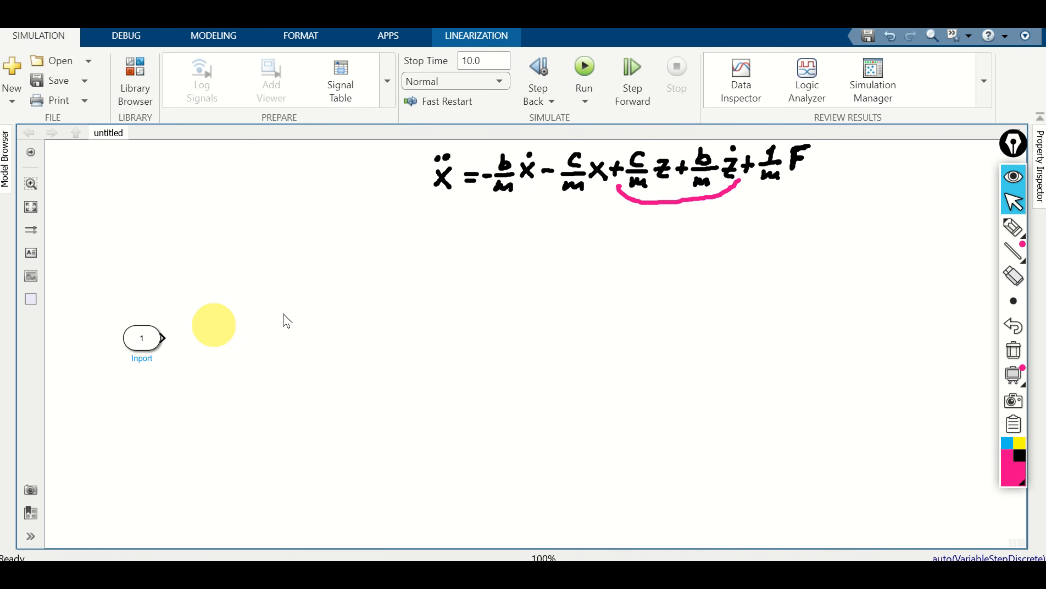
# Step: Add a Gain block beside the Inport block and set its gain to c/m
pyautogui.doubleClick(209, 346)
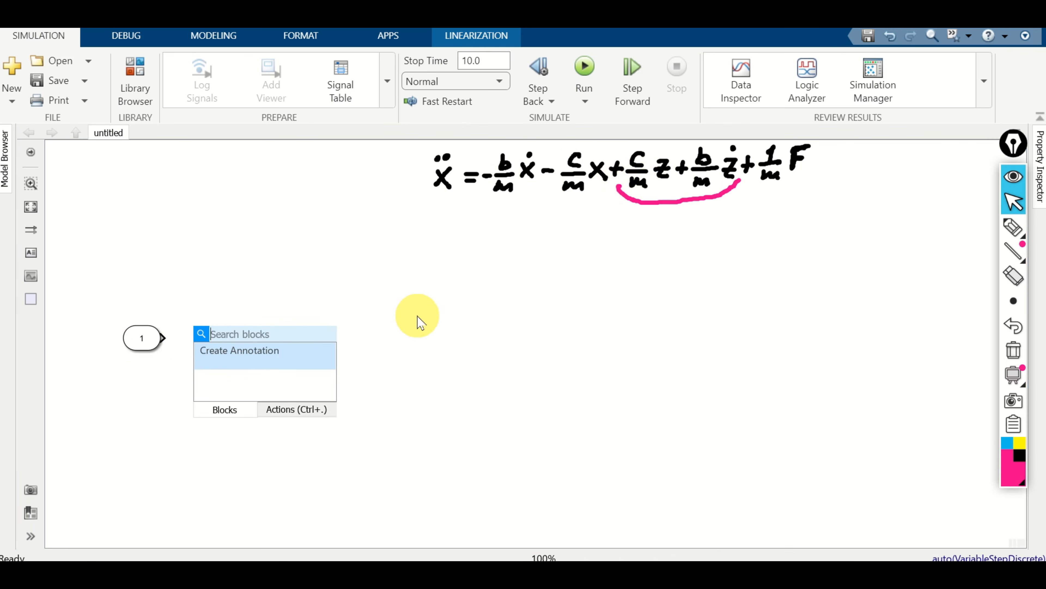
pyautogui.write('gain')
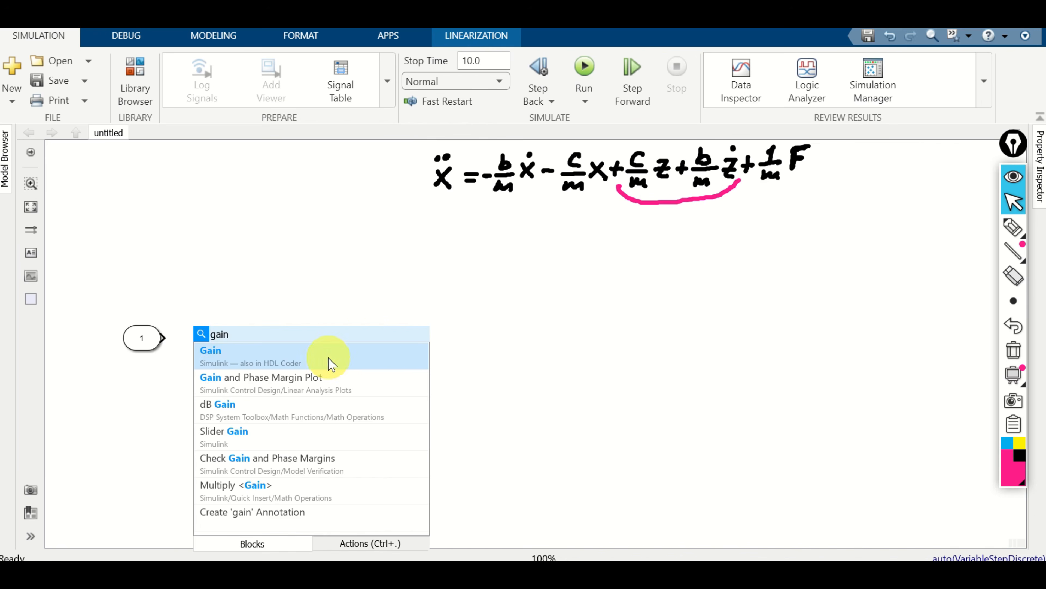
pyautogui.click(329, 358)
pyautogui.moveTo(219, 351)
pyautogui.mouseDown()
pyautogui.moveTo(226, 364)
pyautogui.moveTo(210, 345)
pyautogui.mouseUp()
pyautogui.doubleClick(212, 344)
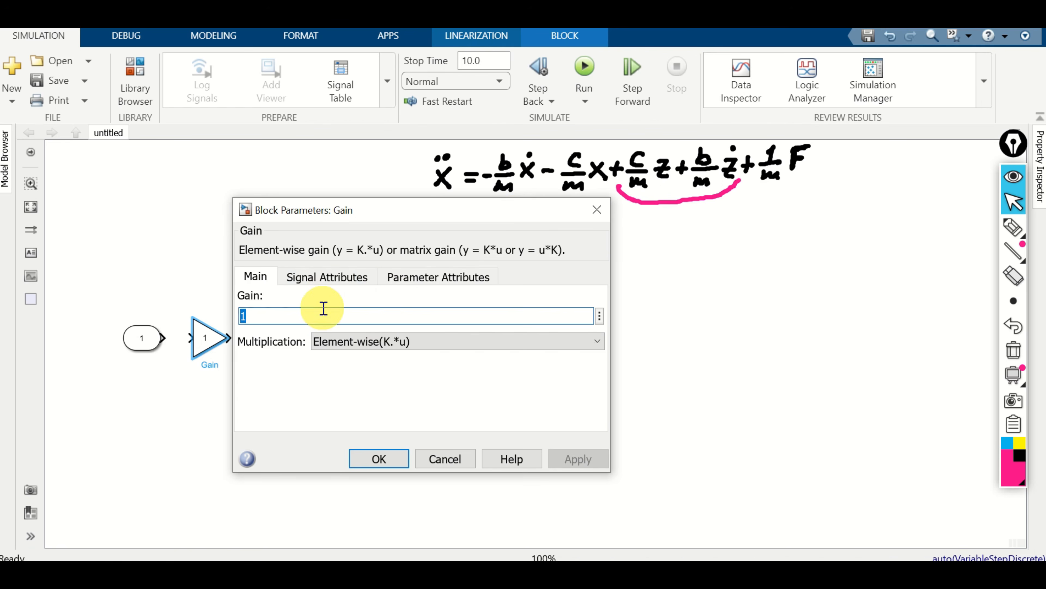
pyautogui.write('c/m')
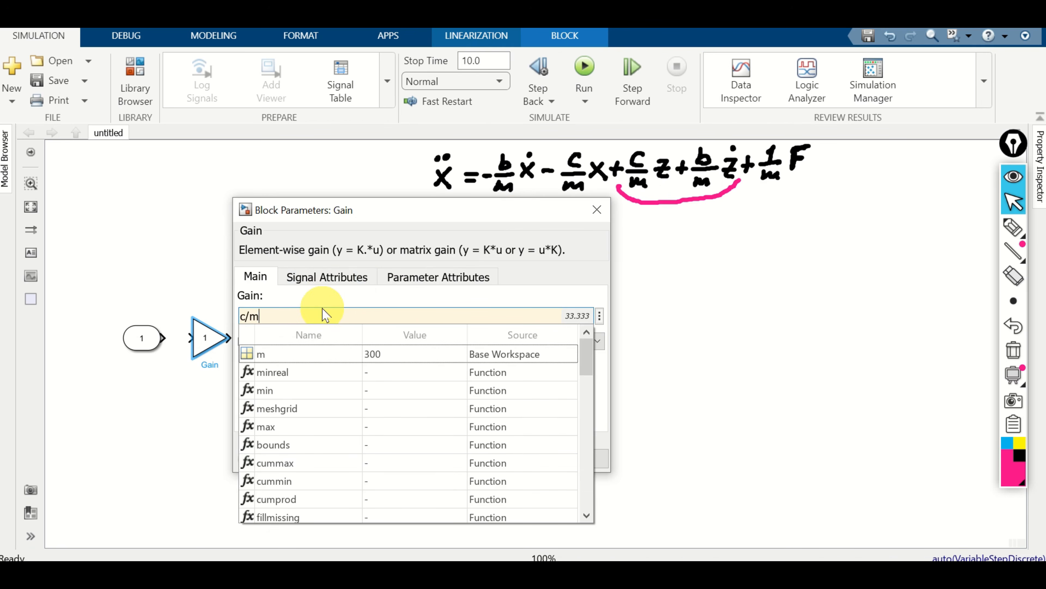
pyautogui.click(378, 310)
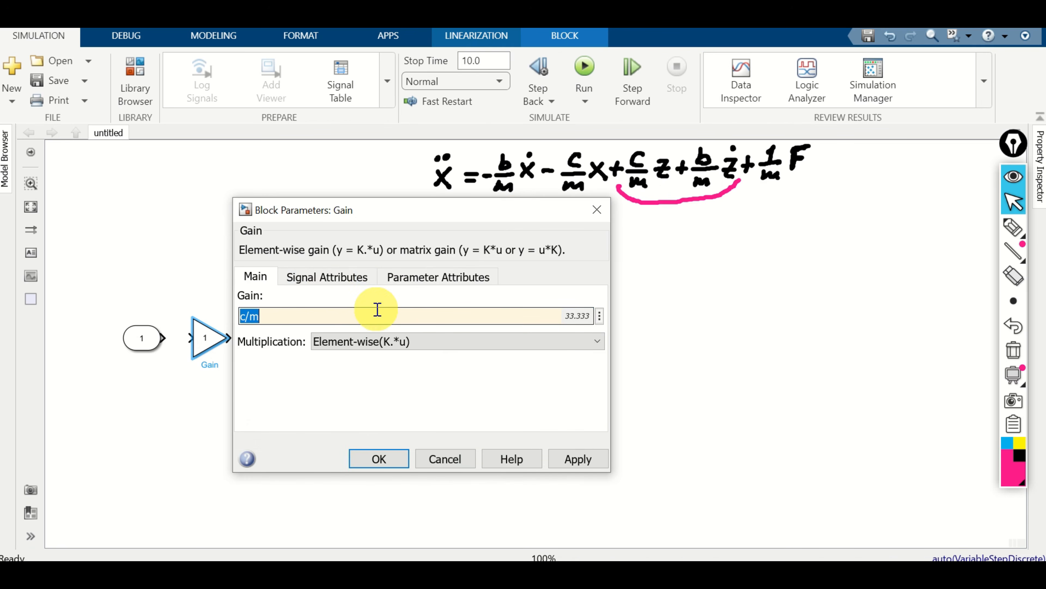
pyautogui.click(378, 458)
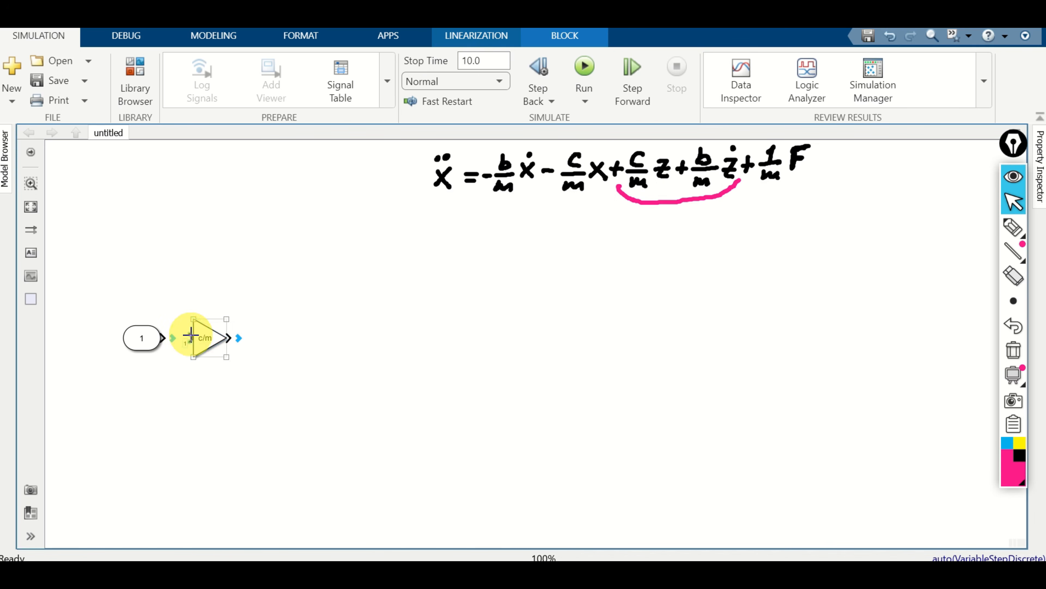
# Step: Connect the Inport output to the input of the c/m gain block
pyautogui.moveTo(191, 335); pyautogui.dragTo(156, 334)
pyautogui.click(150, 340)
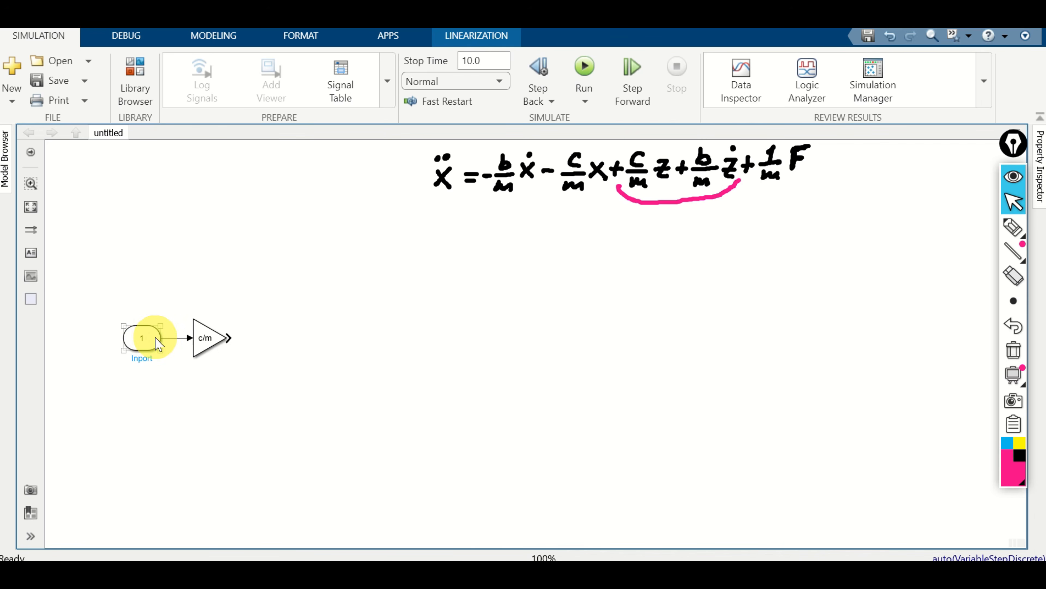
pyautogui.click(201, 348)
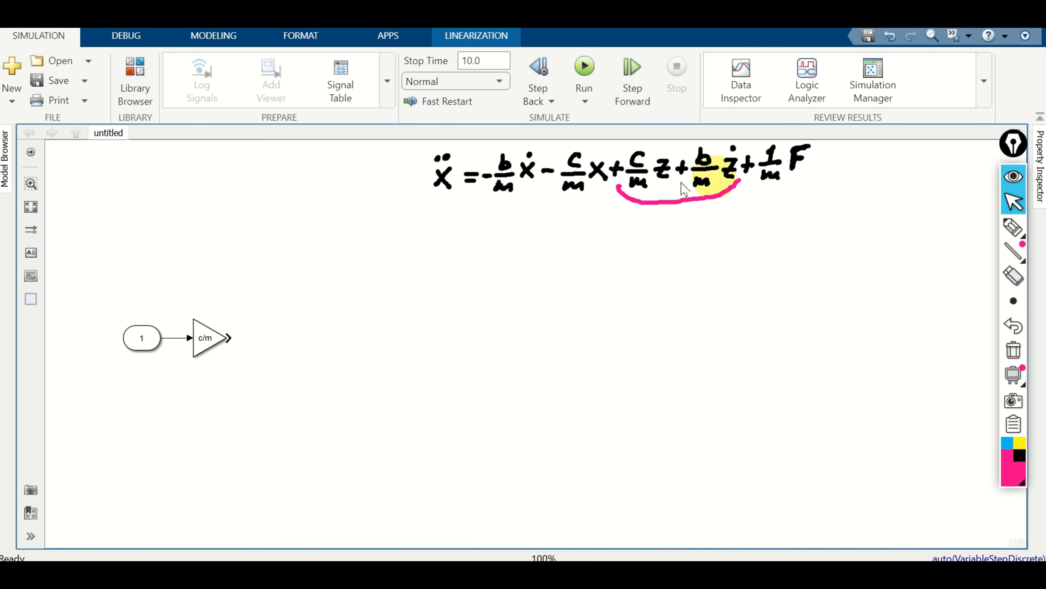
# Step: Add a Derivative block above the c/m gain and connect its input to the signal line leaving the Inport block
pyautogui.doubleClick(202, 291)
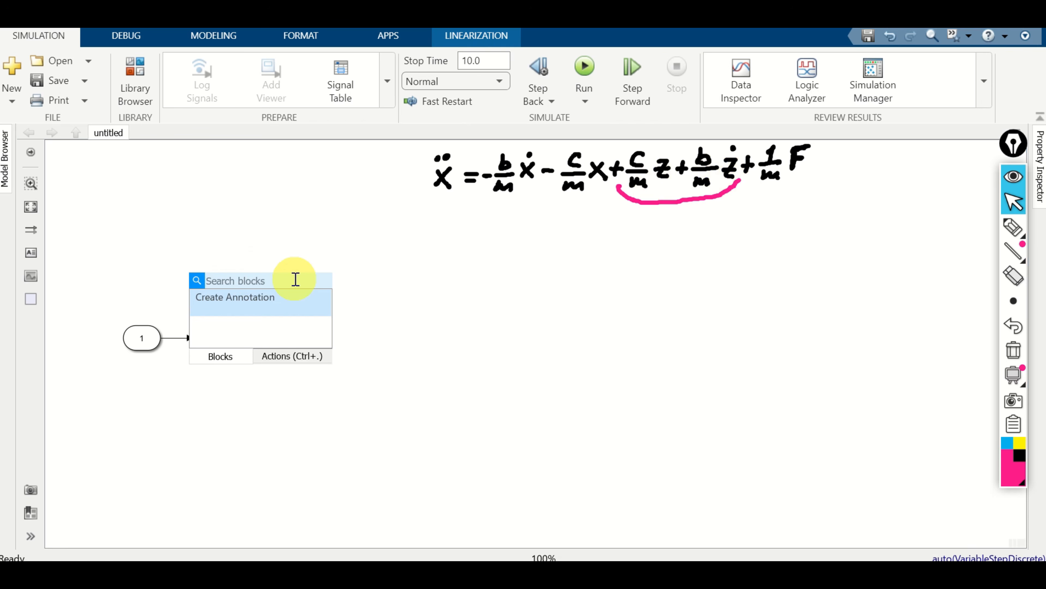
pyautogui.write('der')
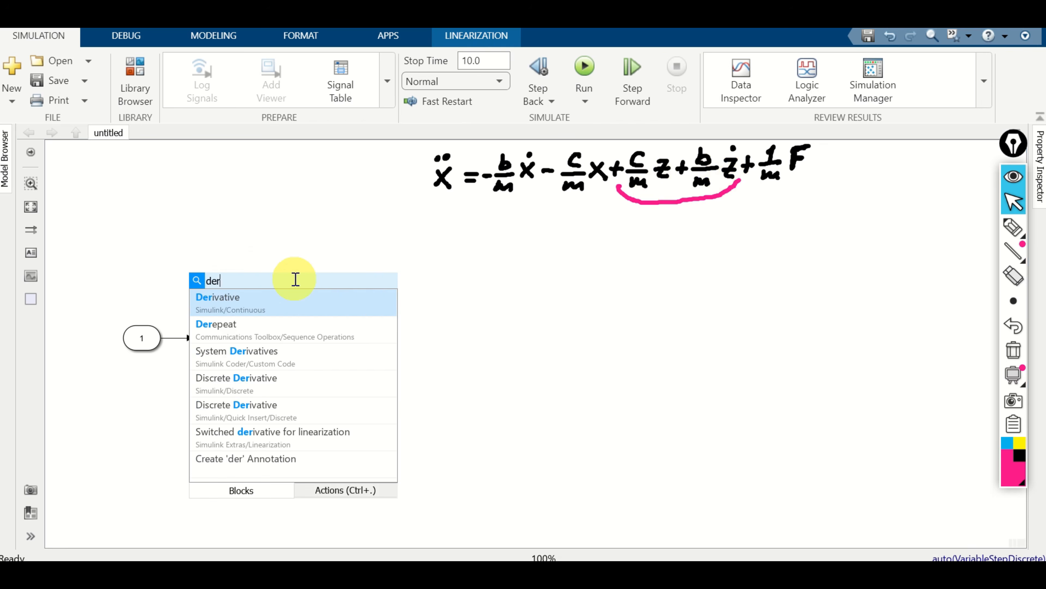
pyautogui.click(250, 298)
pyautogui.moveTo(188, 285); pyautogui.dragTo(168, 342)
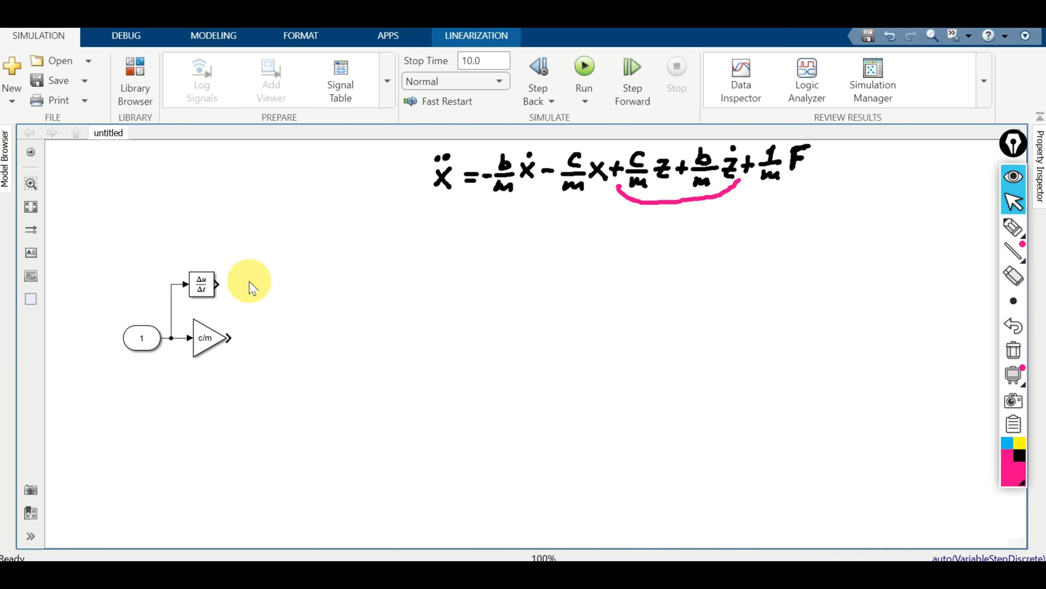
# Step: Add a Gain block beside the Derivative block, enlarge it and set its gain to b/m
pyautogui.doubleClick(250, 285)
pyautogui.write('gain')
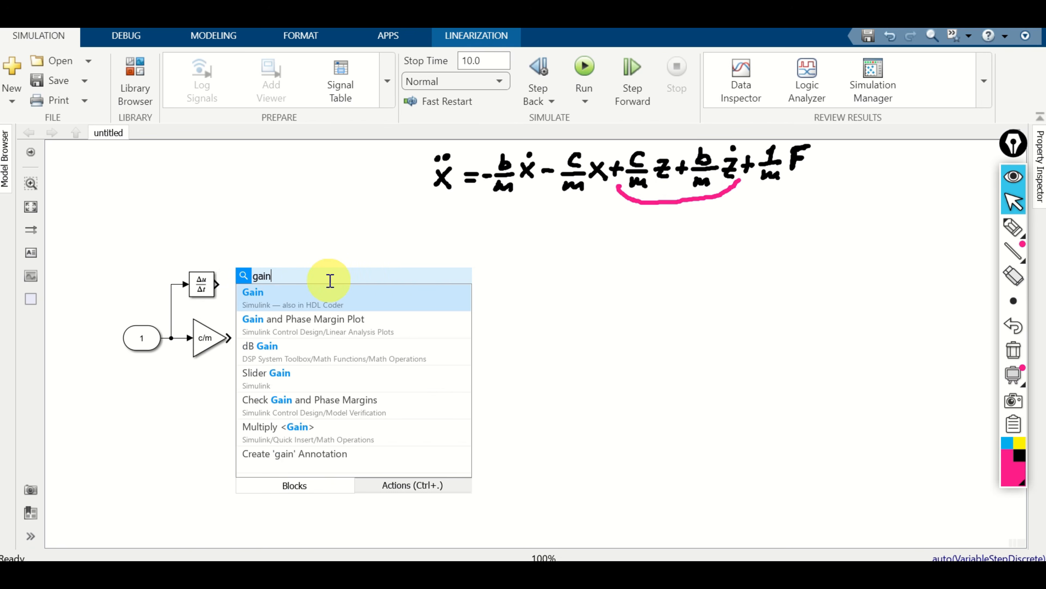
pyautogui.click(270, 292)
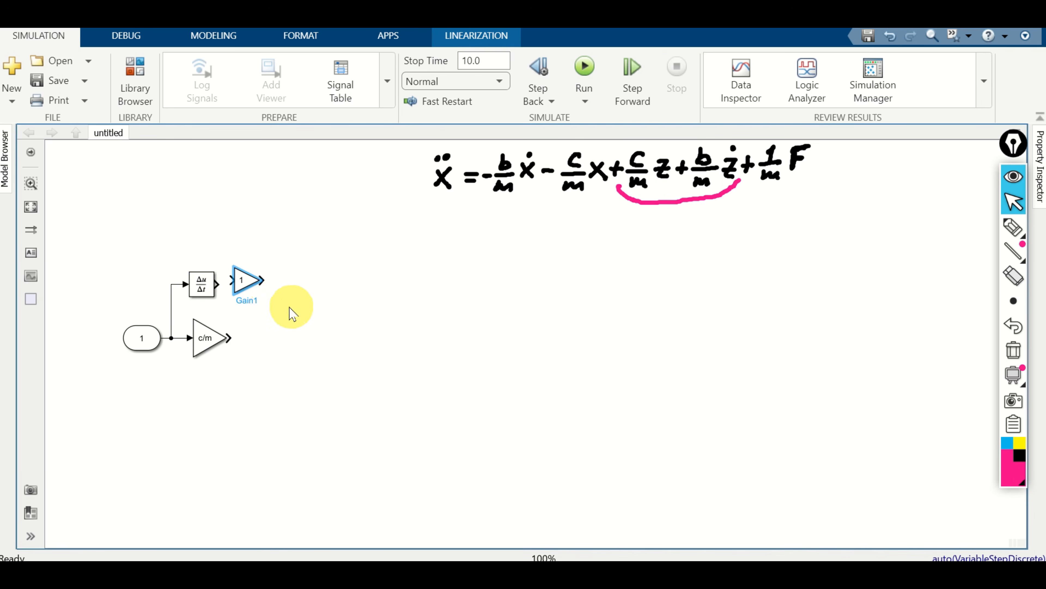
pyautogui.click(256, 287)
pyautogui.moveTo(260, 292); pyautogui.dragTo(268, 303)
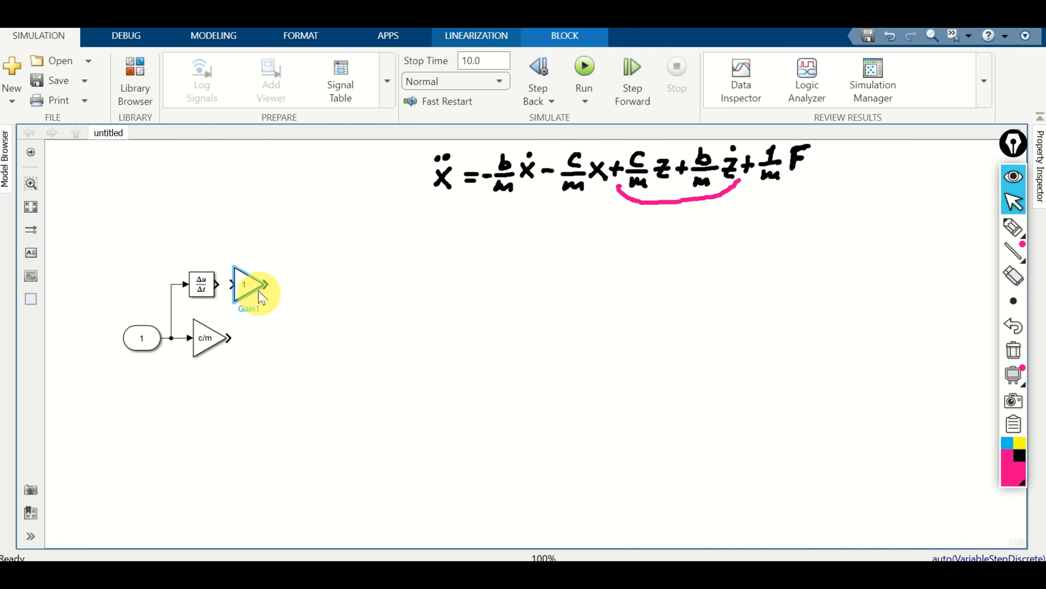
pyautogui.doubleClick(255, 293)
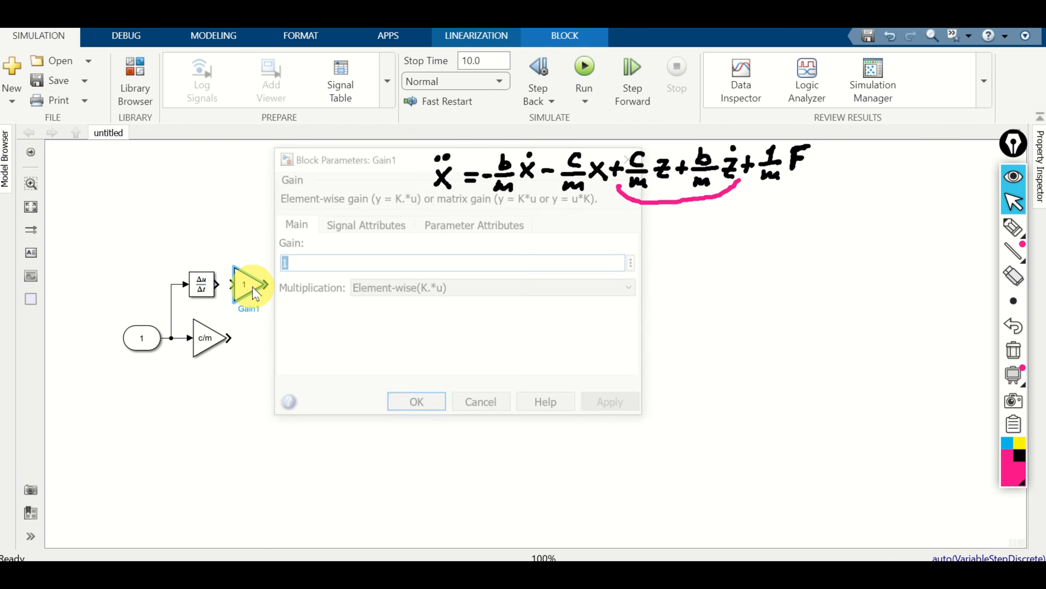
pyautogui.press('BackSpace')
pyautogui.write('b')
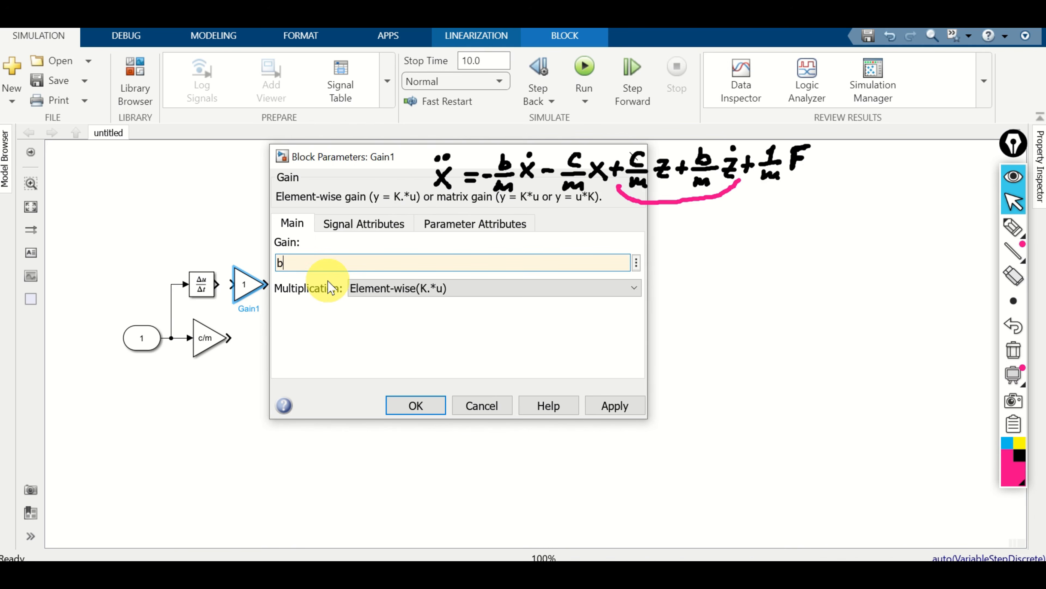
pyautogui.write('/')
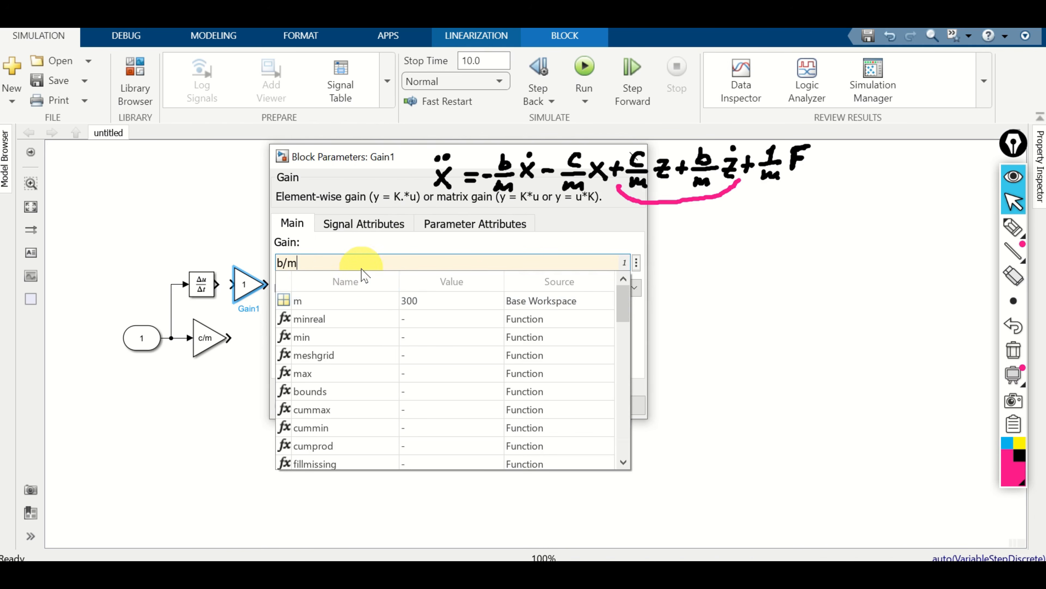
pyautogui.write('m')
pyautogui.click(362, 267)
pyautogui.click(412, 403)
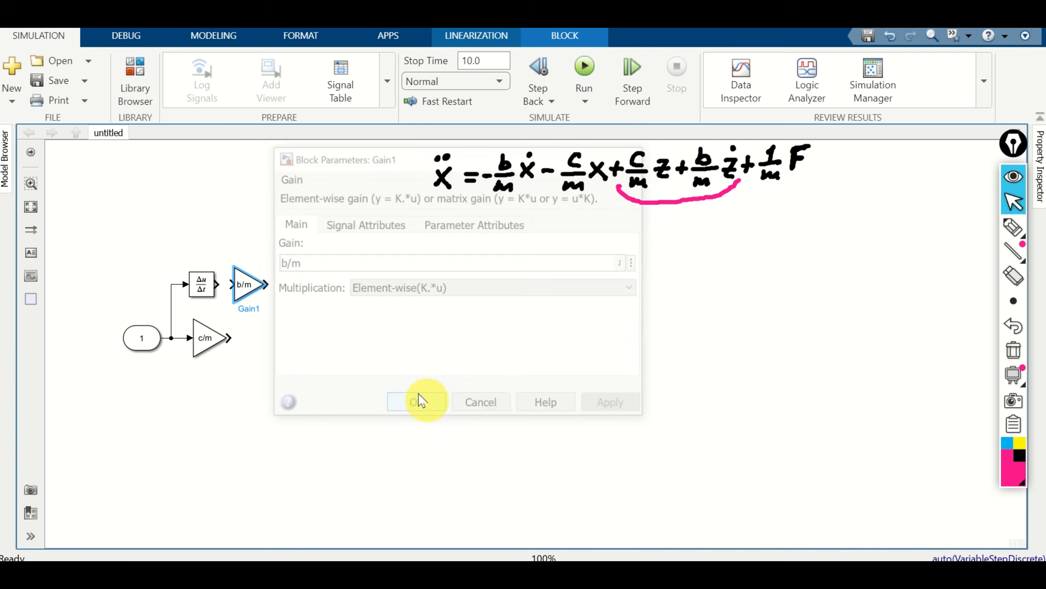
# Step: Connect the output of the Derivative block to the input of the b/m gain block
pyautogui.click(212, 283)
pyautogui.click(240, 287)
pyautogui.moveTo(233, 283); pyautogui.dragTo(216, 284)
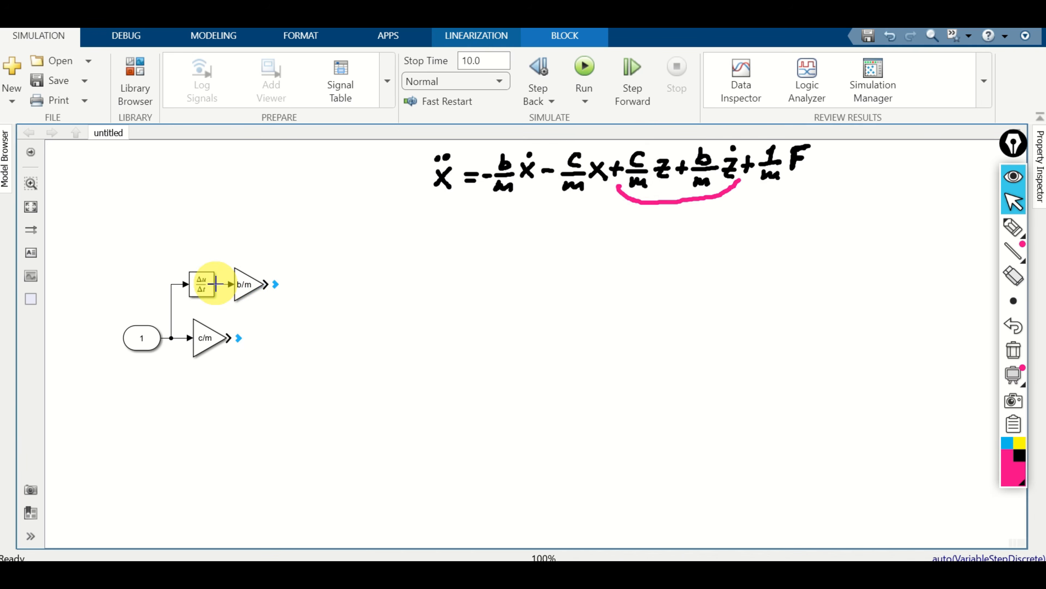
pyautogui.click(324, 336)
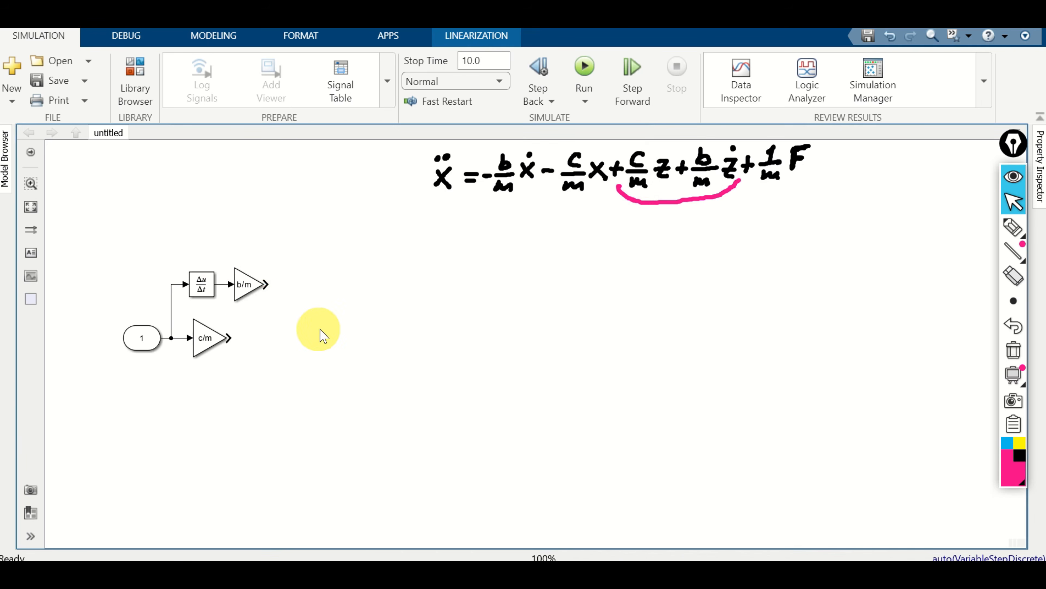
pyautogui.click(210, 284)
pyautogui.click(250, 287)
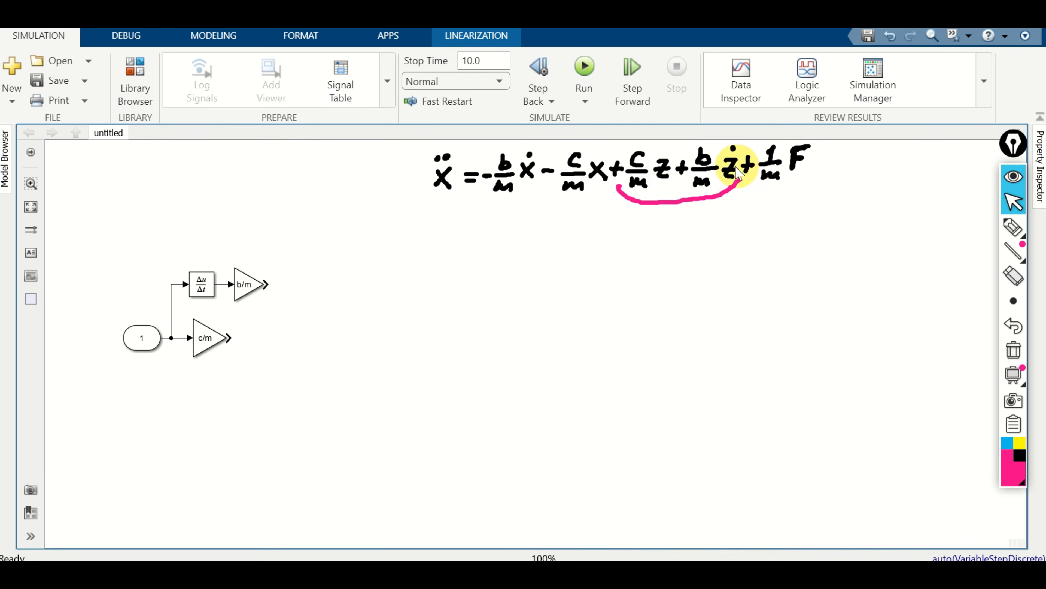
pyautogui.click(197, 342)
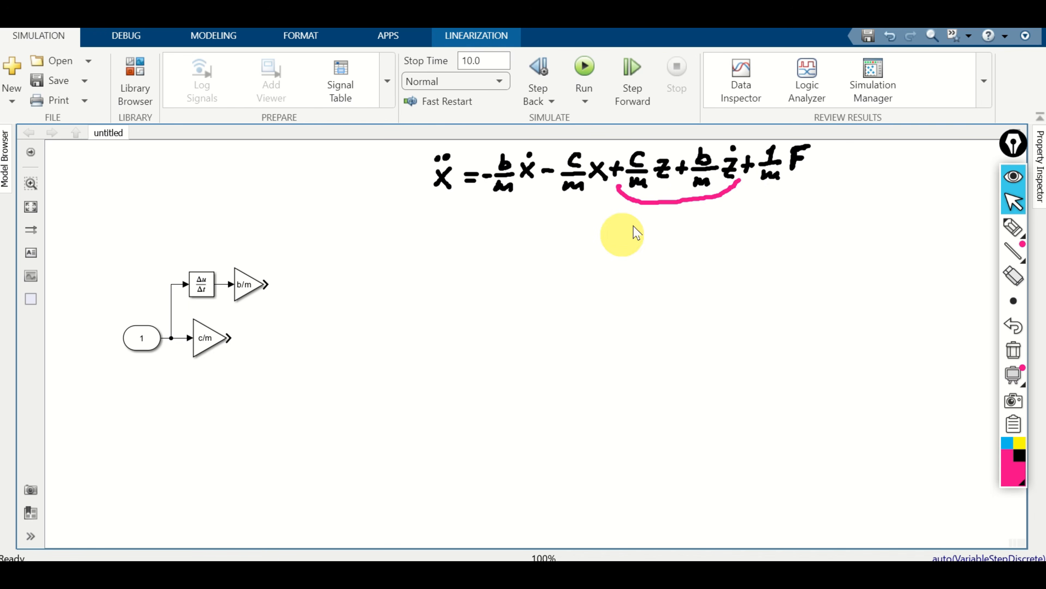
# Step: Add a Sum block in line with the c/m gain, enlarge it slightly and set its list of signs to ++|
pyautogui.doubleClick(291, 336)
pyautogui.write('sum')
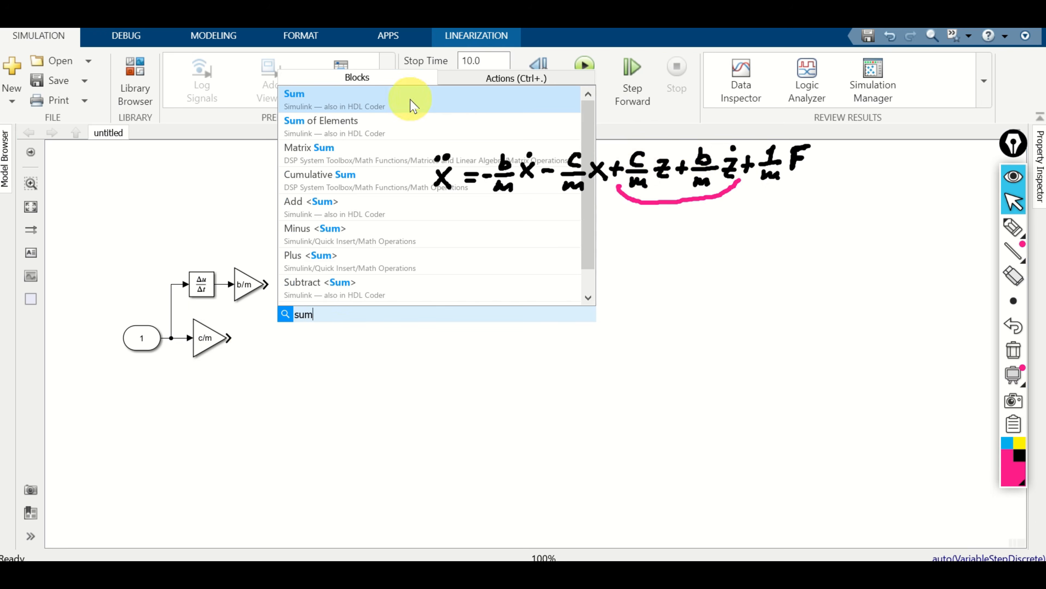
pyautogui.click(412, 105)
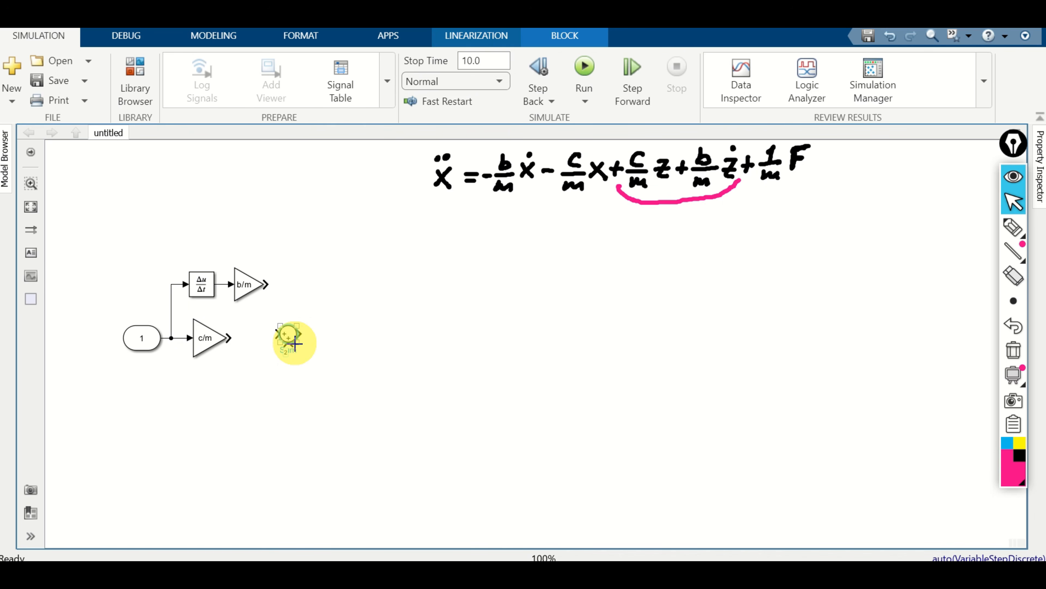
pyautogui.moveTo(295, 340); pyautogui.dragTo(305, 350)
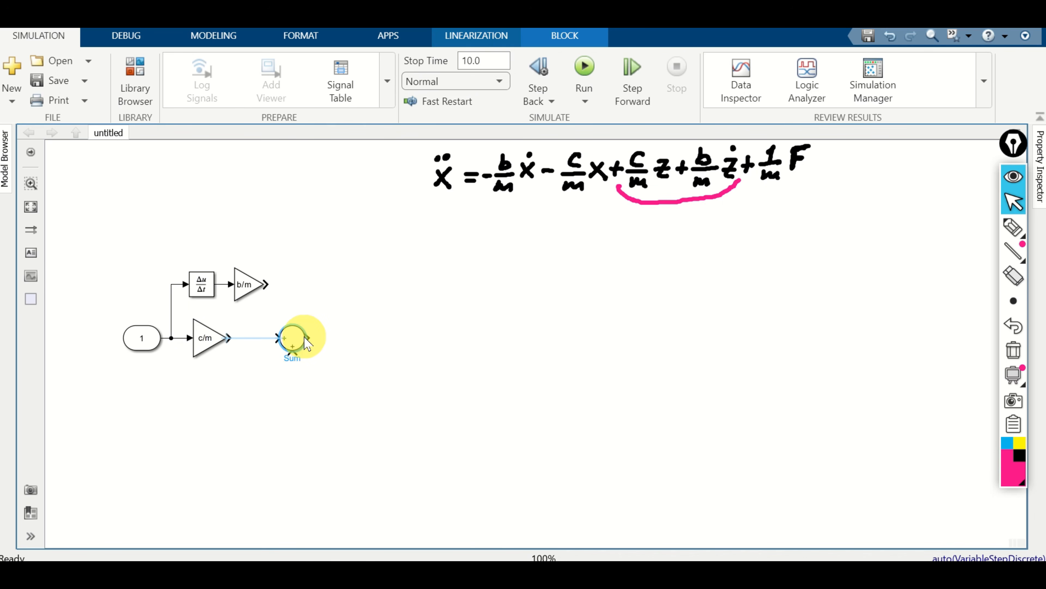
pyautogui.doubleClick(306, 341)
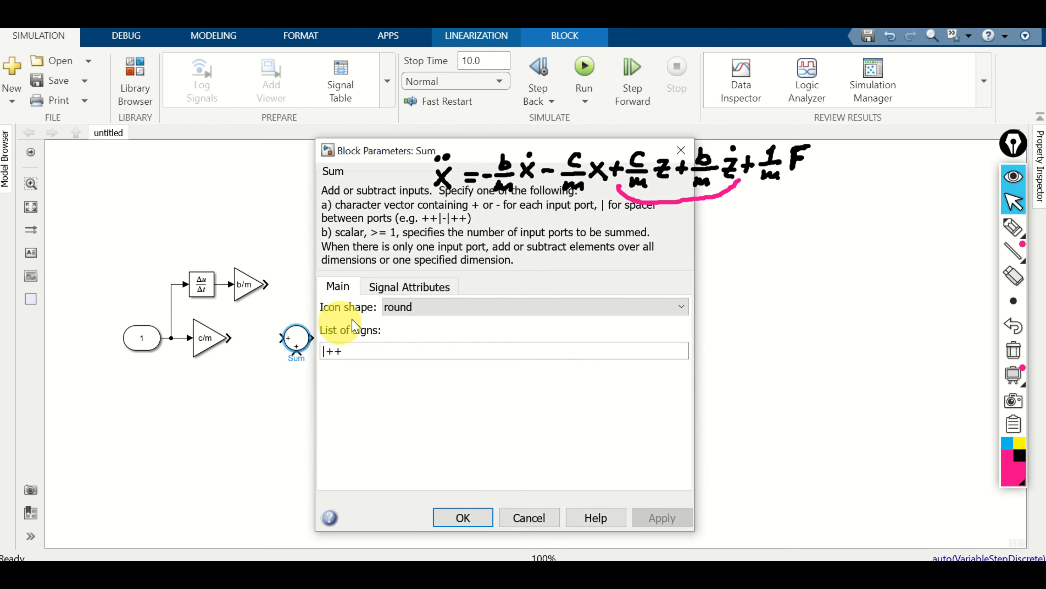
pyautogui.moveTo(330, 350); pyautogui.dragTo(309, 351)
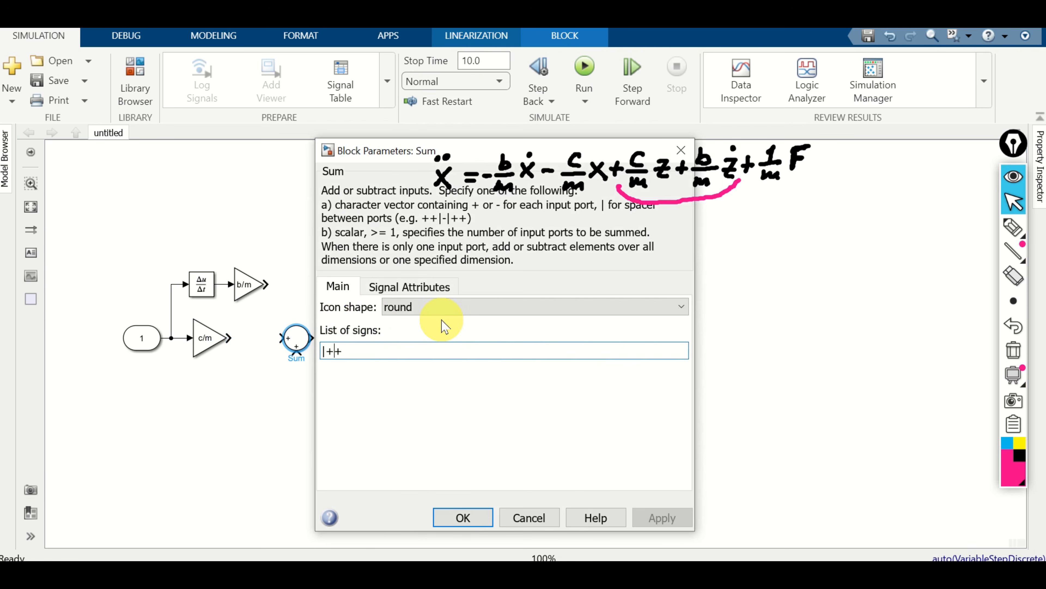
pyautogui.press('Delete')
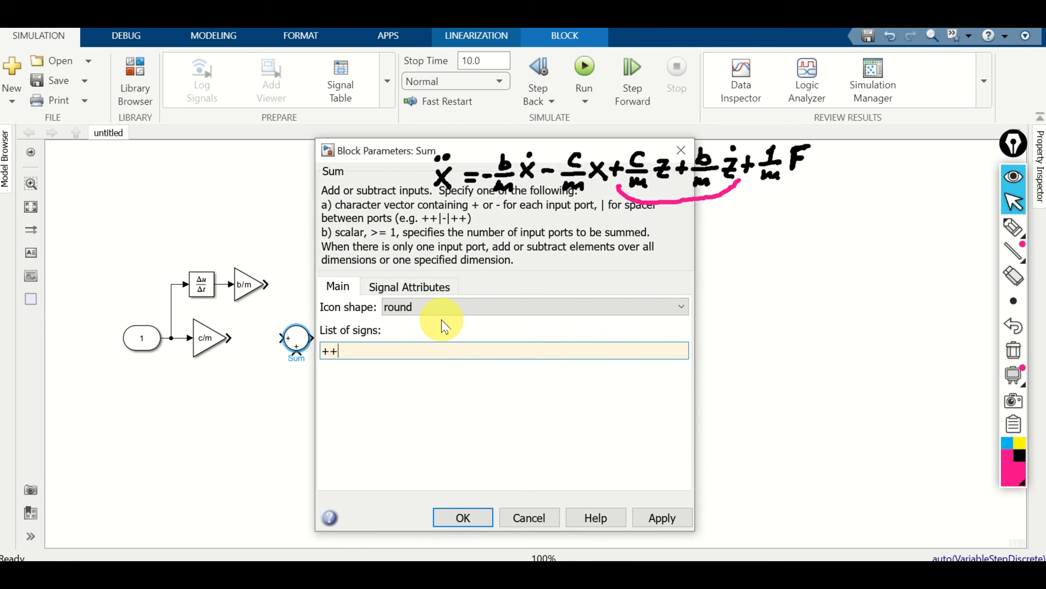
pyautogui.click(463, 518)
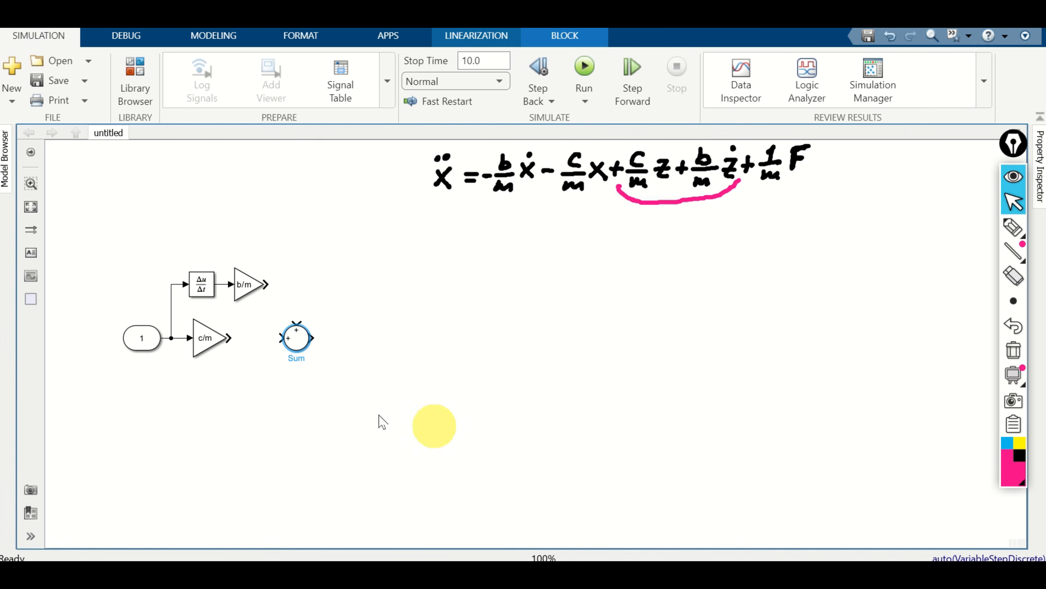
# Step: Connect the c/m gain output to the Sum block's side input and the b/m gain output to its upper input
pyautogui.moveTo(277, 338); pyautogui.dragTo(225, 337)
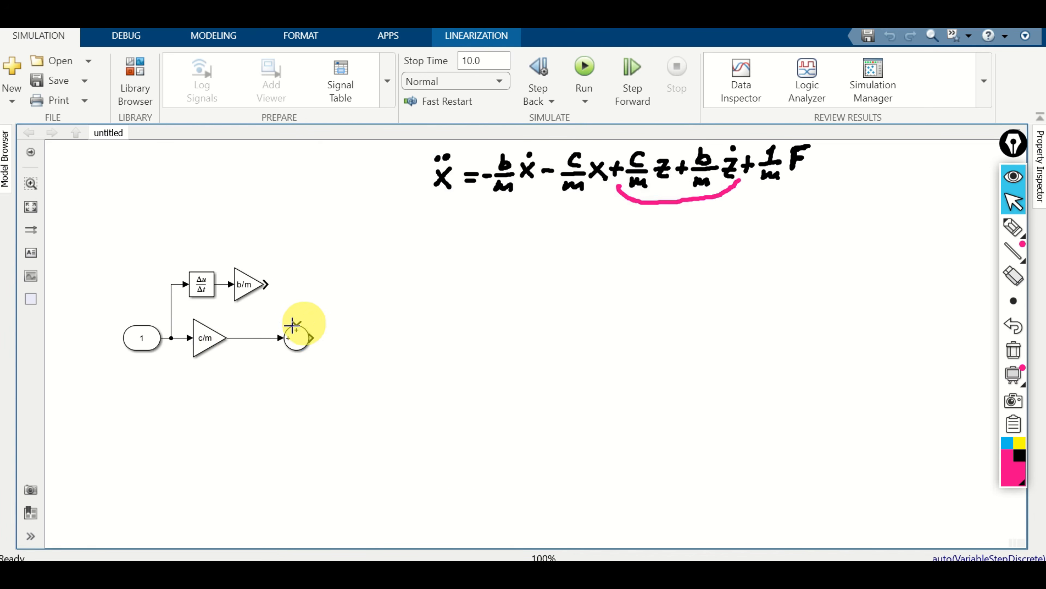
pyautogui.moveTo(297, 323); pyautogui.dragTo(264, 284)
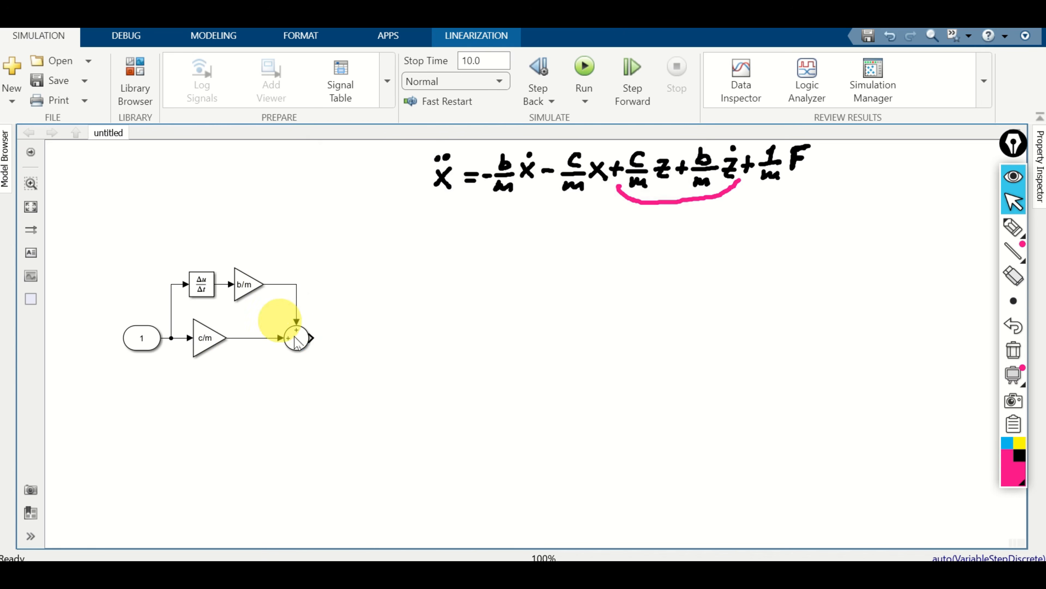
# Step: Shift the c/m gain block closer to the Sum block and label the signal entering it z
pyautogui.click(186, 352)
pyautogui.moveTo(206, 338); pyautogui.dragTo(224, 338)
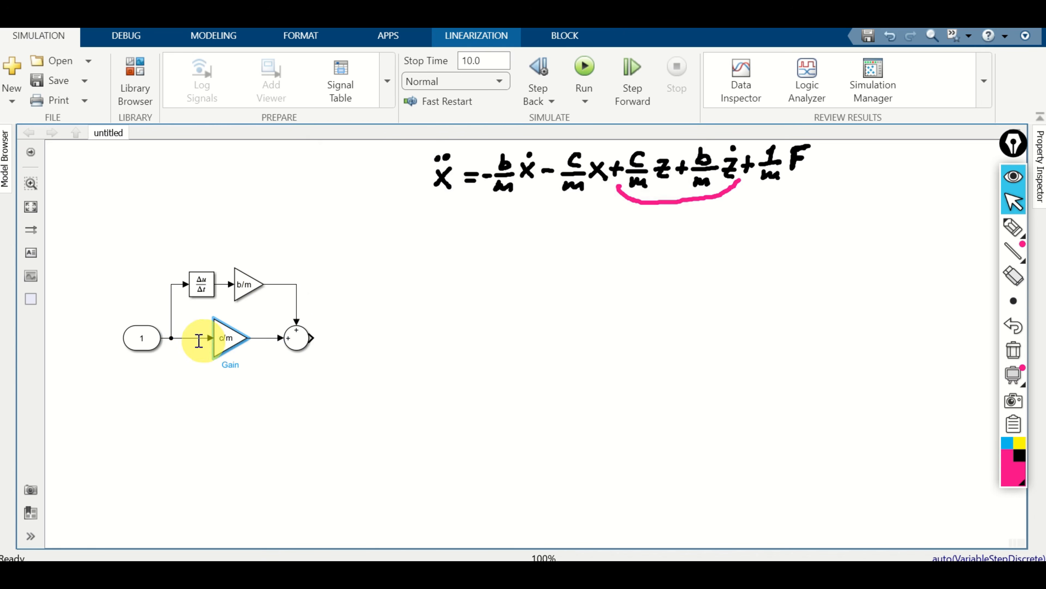
pyautogui.scroll(3, 184, 343)
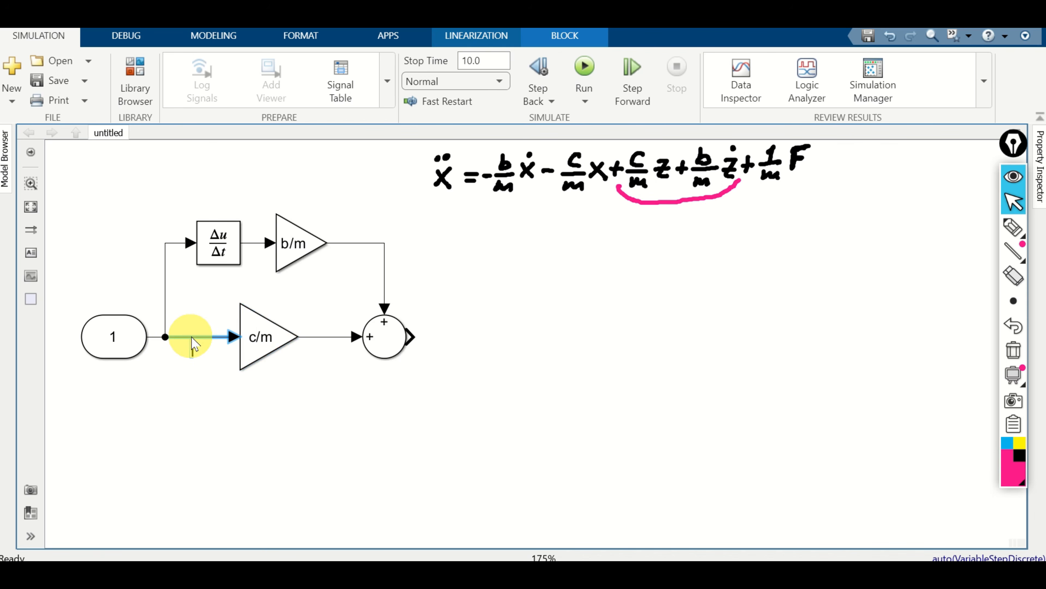
pyautogui.doubleClick(198, 342)
pyautogui.write('z')
pyautogui.click(472, 291)
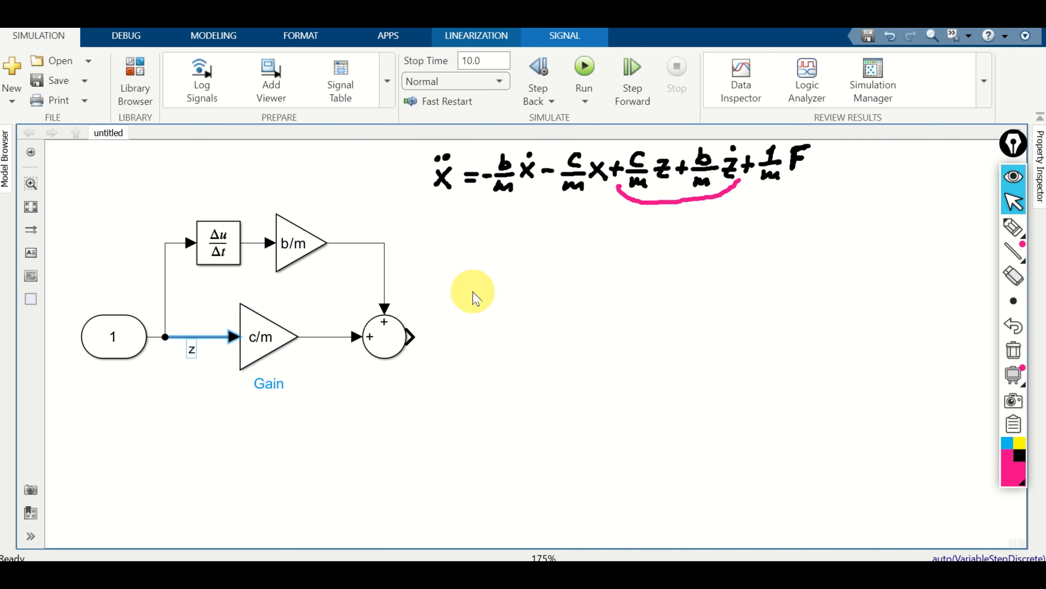
# Step: Shift the b/m gain block away from the Derivative block and label the signal between them dot_z
pyautogui.click(295, 253)
pyautogui.moveTo(295, 252); pyautogui.dragTo(323, 252)
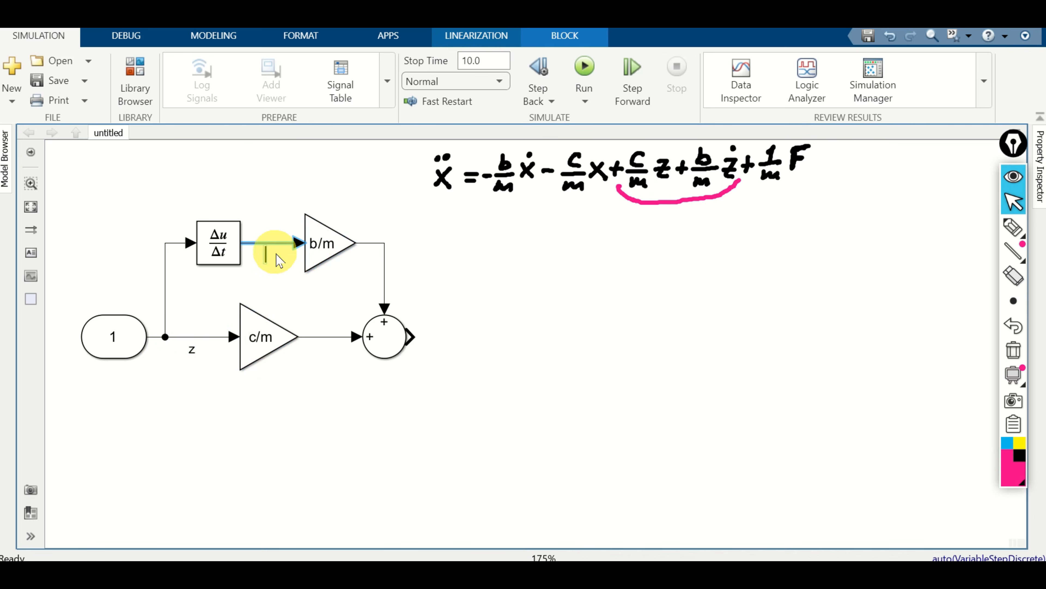
pyautogui.write('t_')
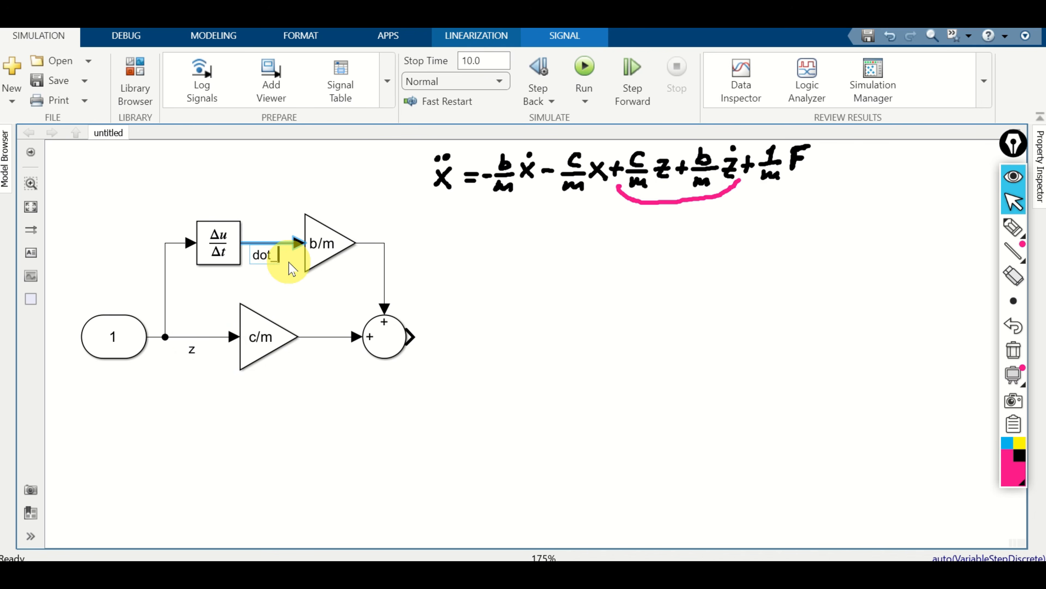
pyautogui.write('z')
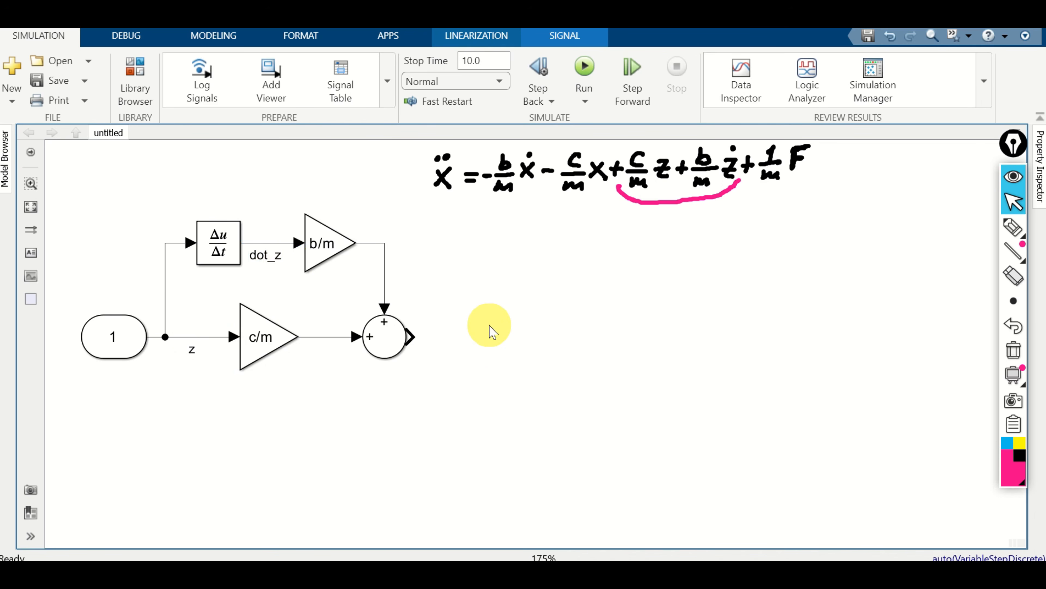
pyautogui.click(491, 329)
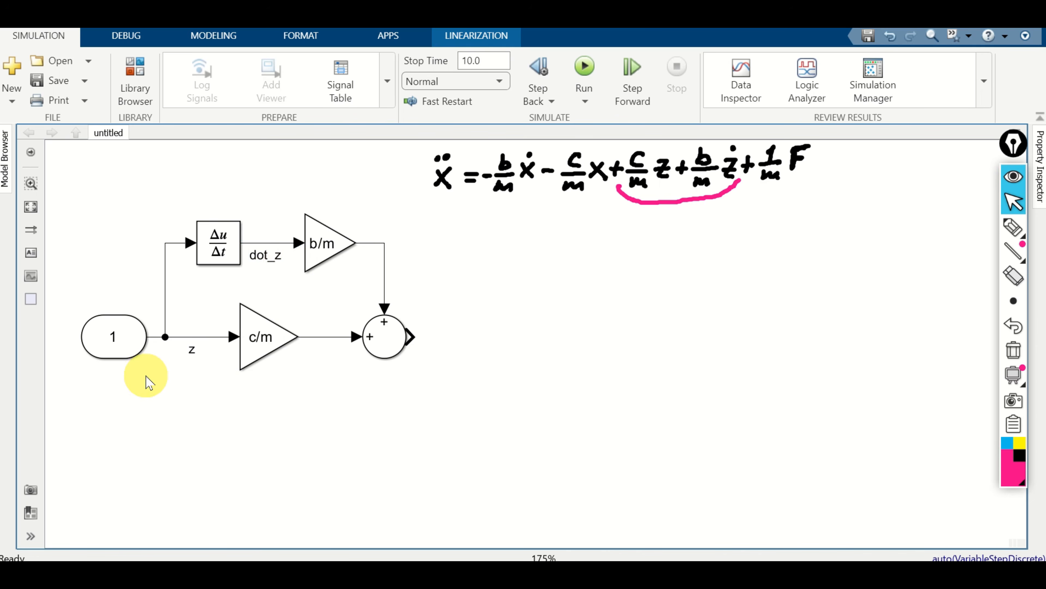
# Step: Set the Inport block's port dimensions to 1 in its signal attributes
pyautogui.click(129, 341)
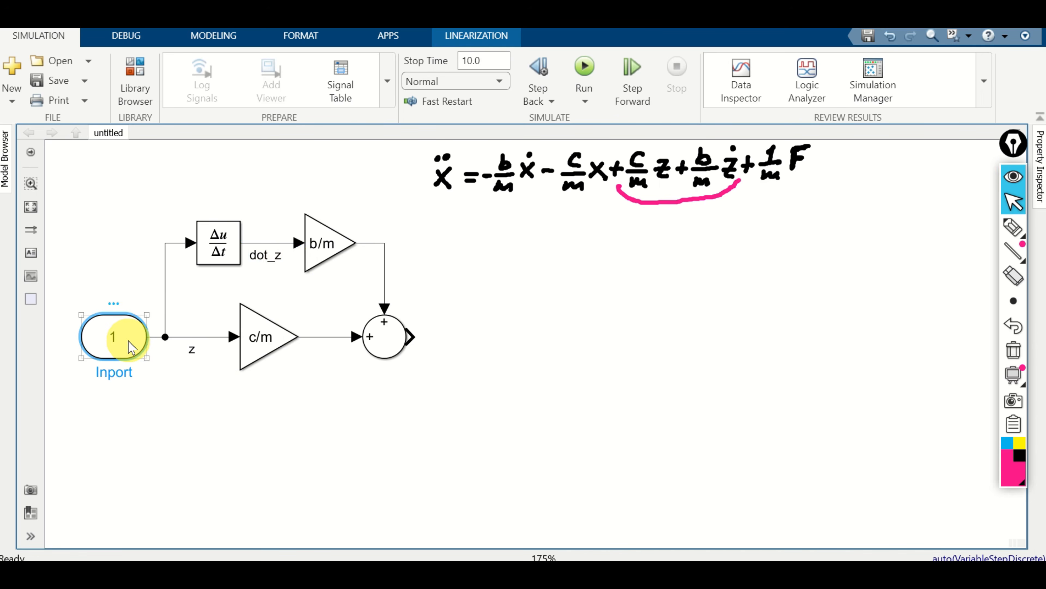
pyautogui.doubleClick(131, 346)
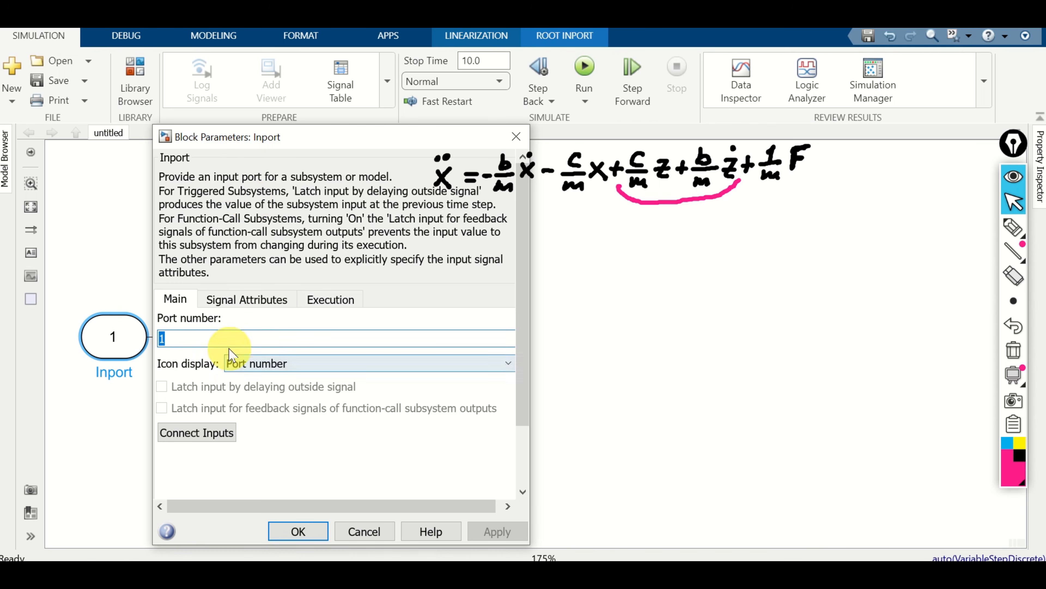
pyautogui.click(231, 299)
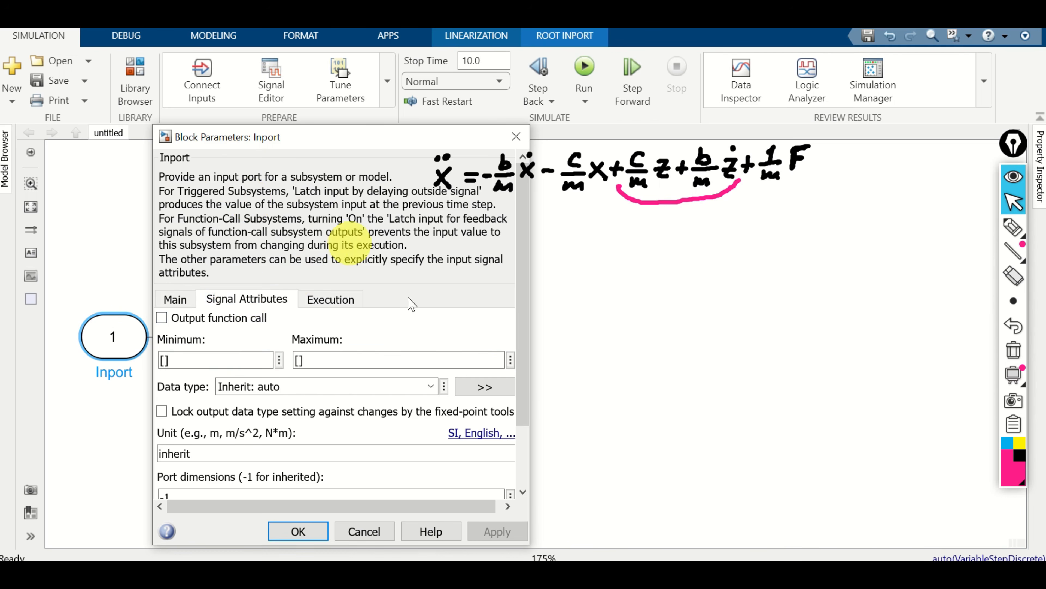
pyautogui.scroll(-3, 521, 412)
pyautogui.doubleClick(223, 427)
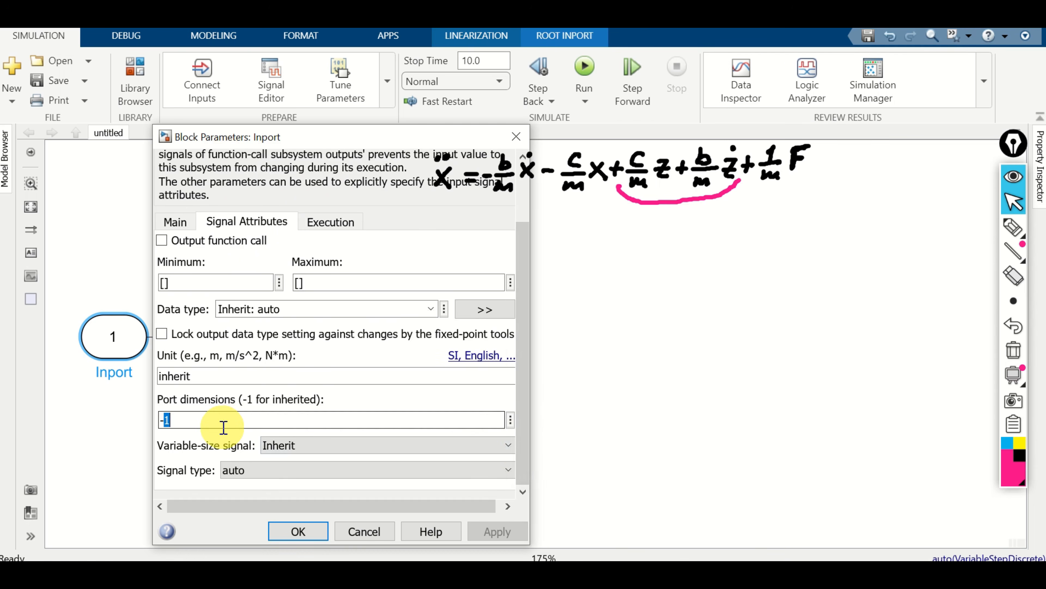
pyautogui.write('1')
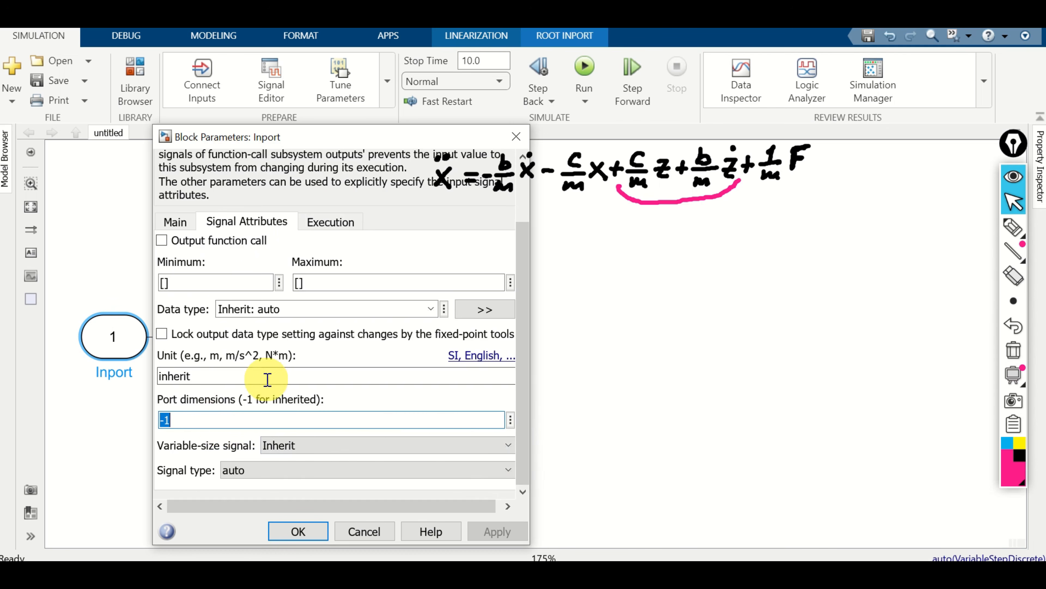
pyautogui.click(290, 531)
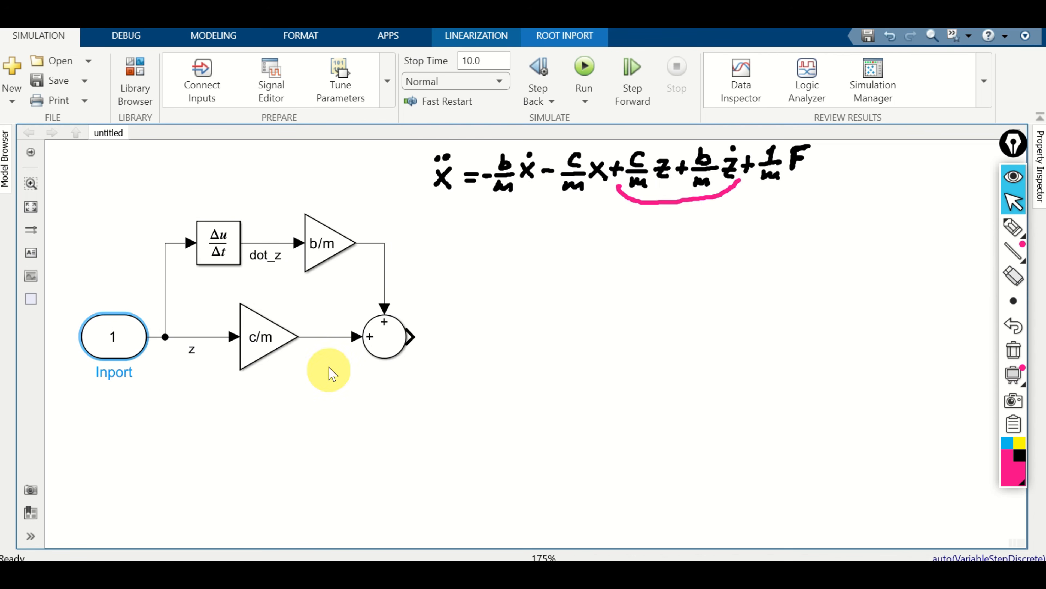
# Step: Insert an Add block downstream of the round Sum block, leaving space between them for a connecting signal
pyautogui.scroll(-2, 467, 295)
pyautogui.moveTo(466, 287); pyautogui.dragTo(383, 354)
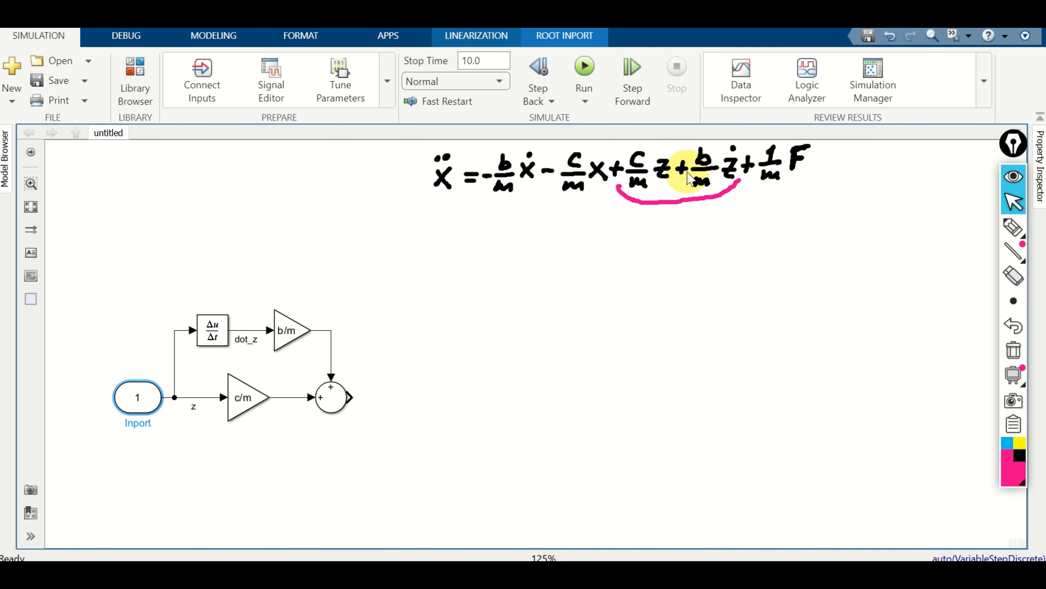
pyautogui.scroll(-1, 446, 377)
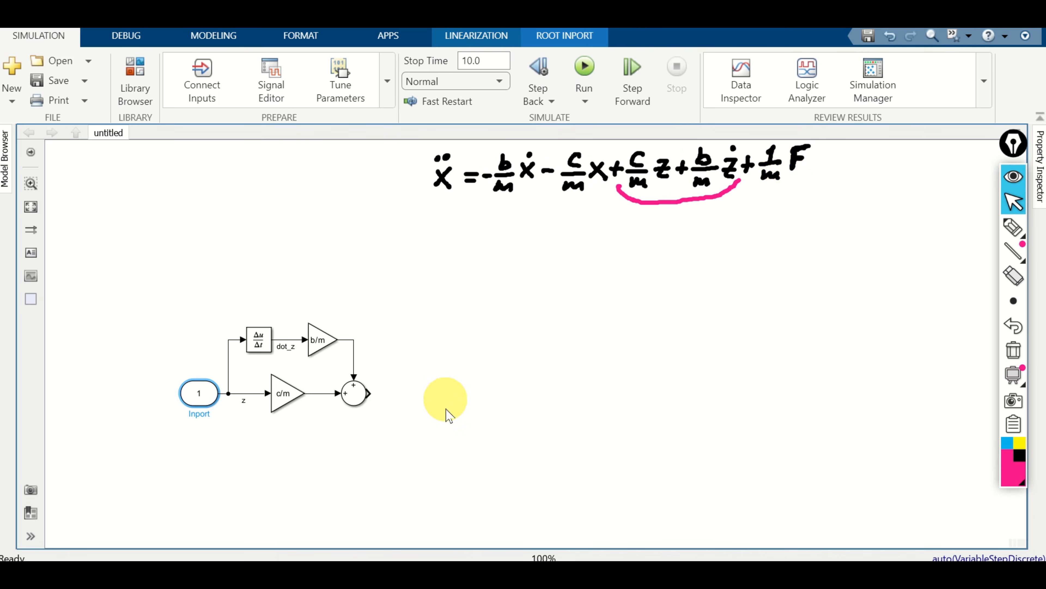
pyautogui.scroll(2, 450, 420)
pyautogui.moveTo(449, 397); pyautogui.dragTo(477, 387)
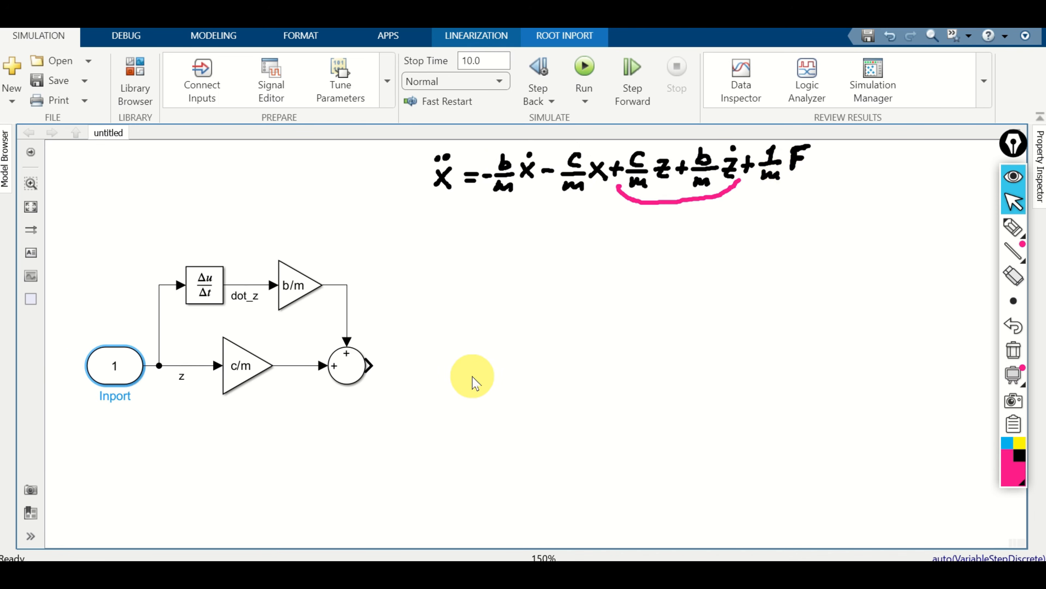
pyautogui.doubleClick(474, 376)
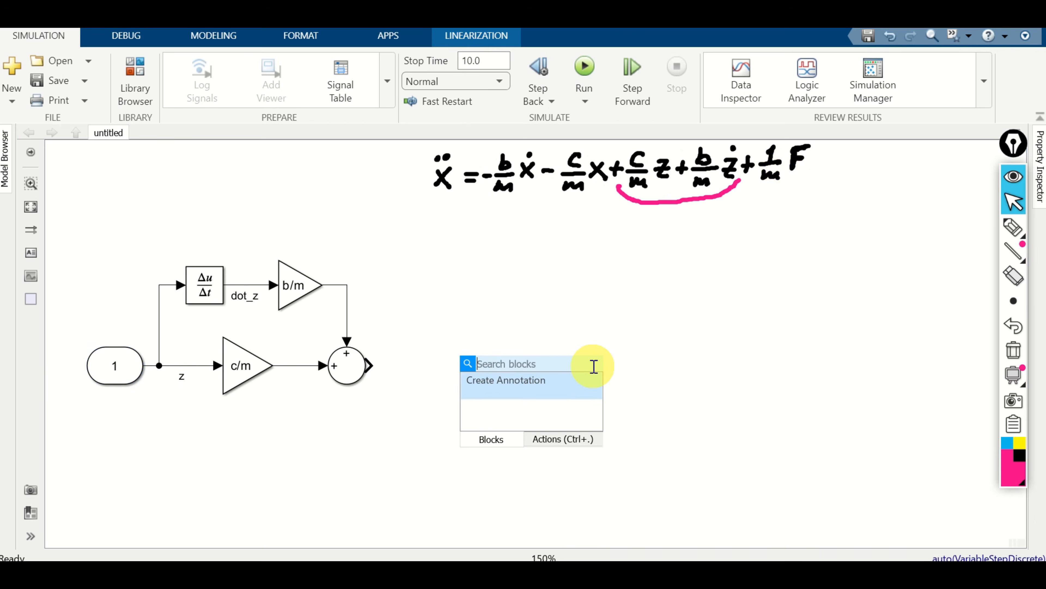
pyautogui.write('add')
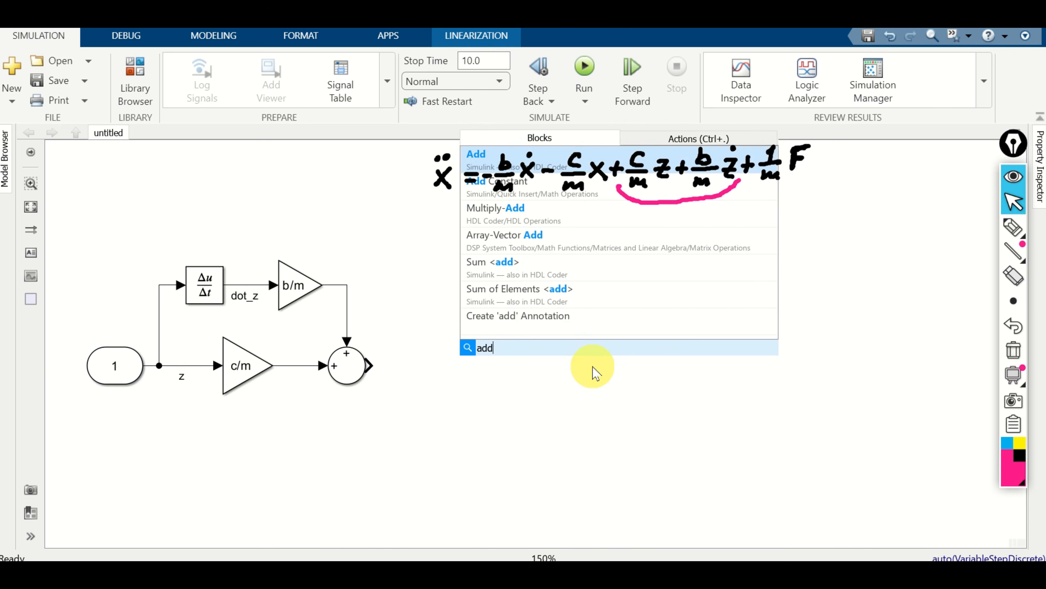
pyautogui.click(493, 165)
pyautogui.moveTo(493, 386); pyautogui.dragTo(515, 393)
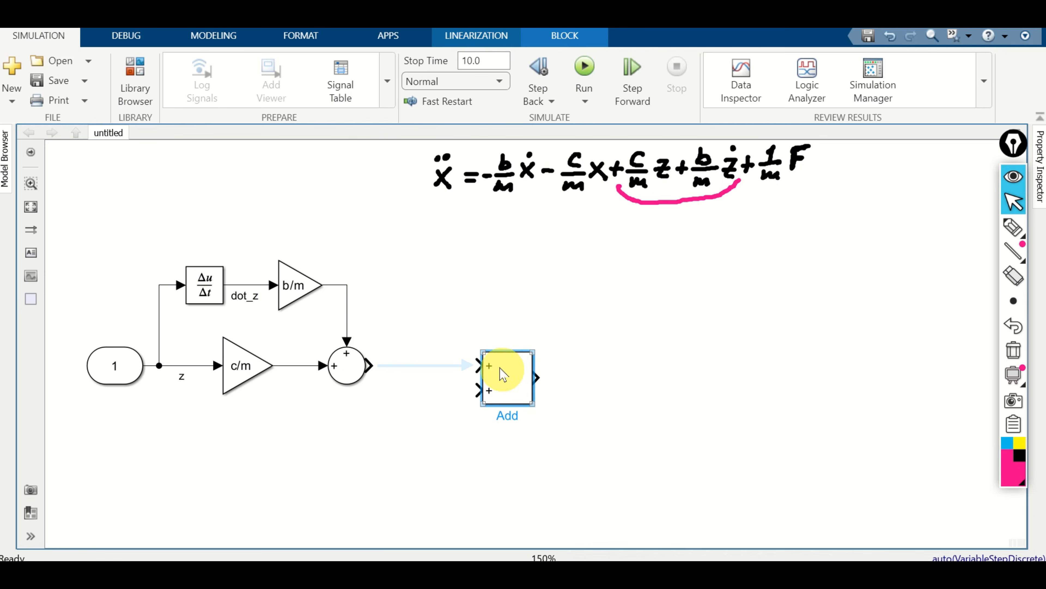
pyautogui.moveTo(506, 379); pyautogui.dragTo(512, 355)
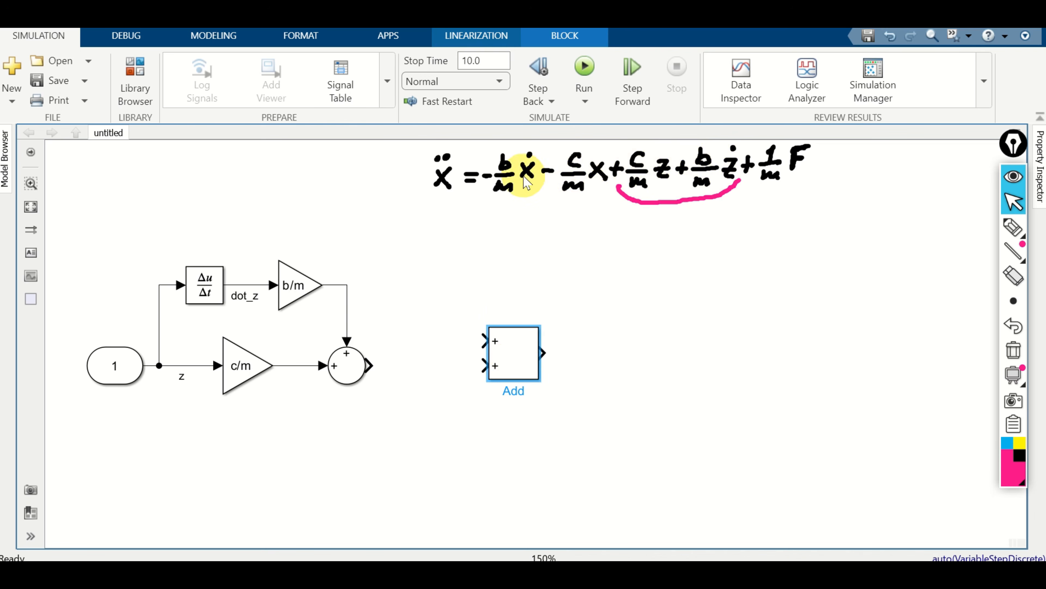
# Step: Set the Add block's list of signs to ++-- and connect the round Sum block's output to its second plus input
pyautogui.doubleClick(518, 352)
pyautogui.doubleClick(612, 366)
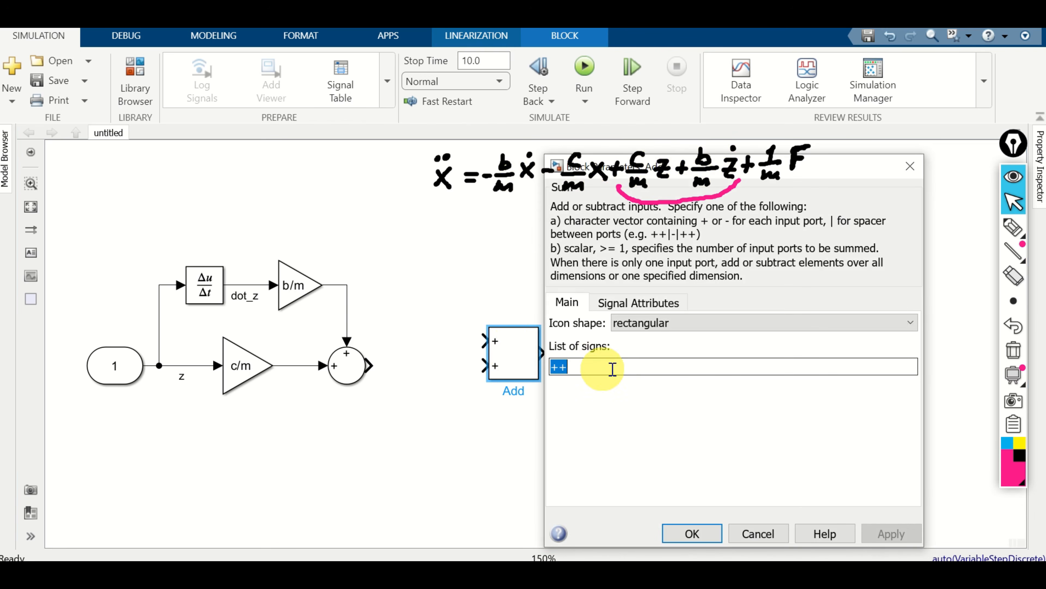
pyautogui.click(620, 367)
pyautogui.write('--')
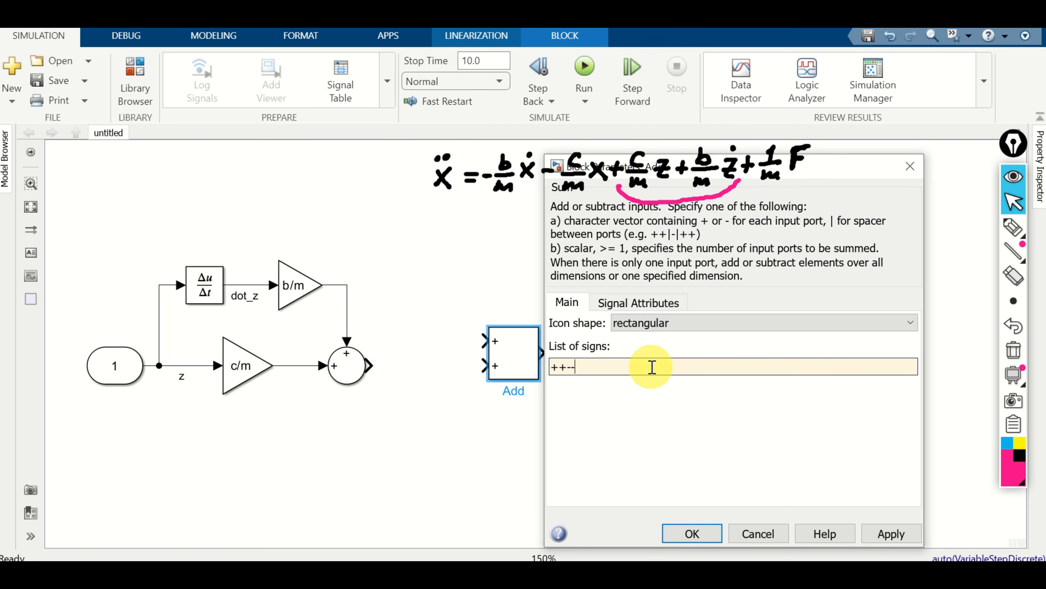
pyautogui.click(693, 534)
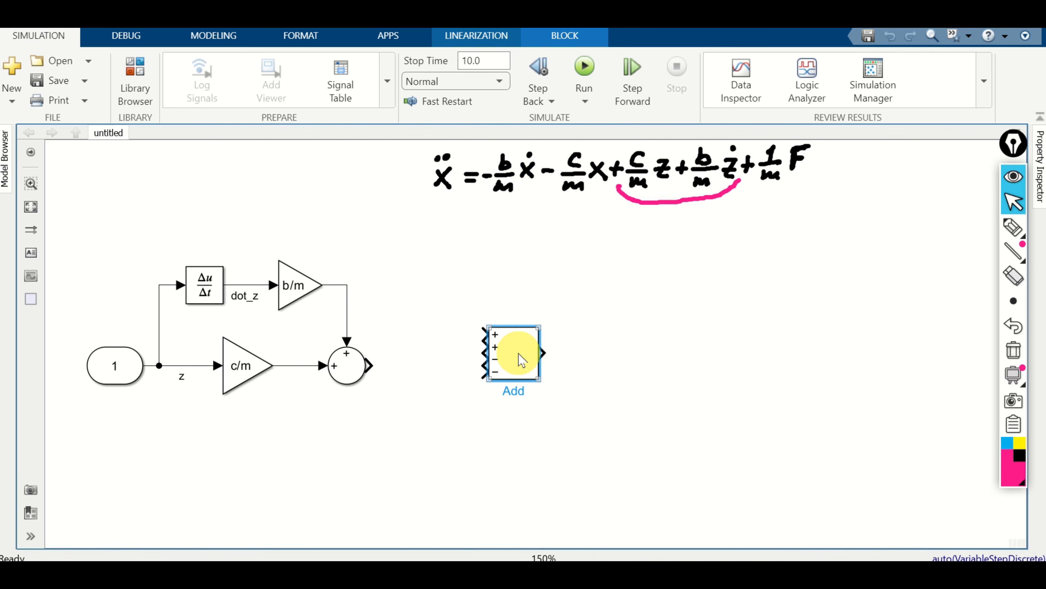
pyautogui.moveTo(513, 351)
pyautogui.mouseDown()
pyautogui.moveTo(519, 373)
pyautogui.moveTo(506, 366)
pyautogui.mouseUp()
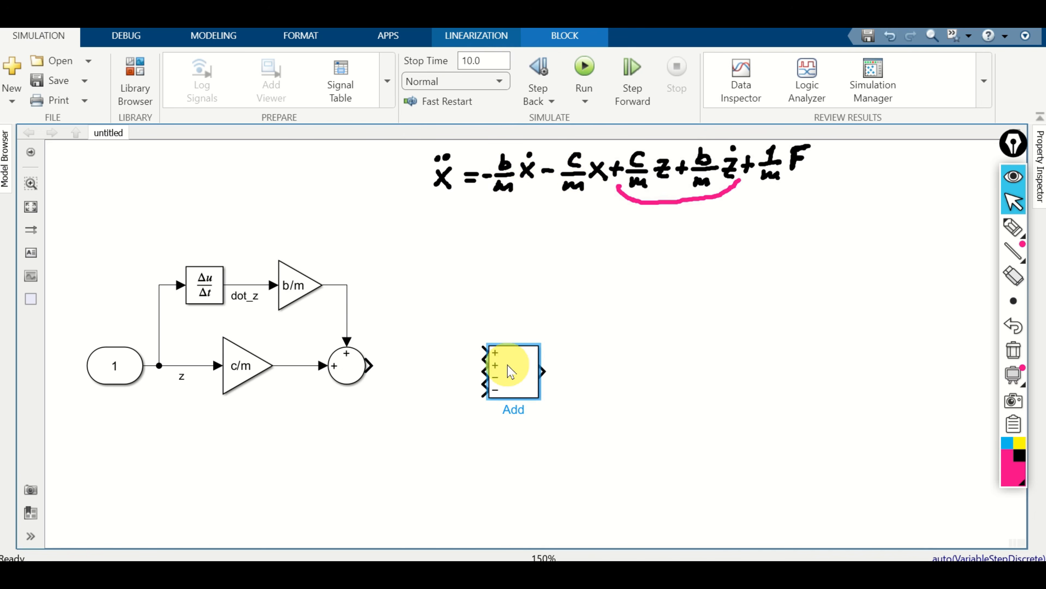
pyautogui.moveTo(370, 365); pyautogui.dragTo(486, 365)
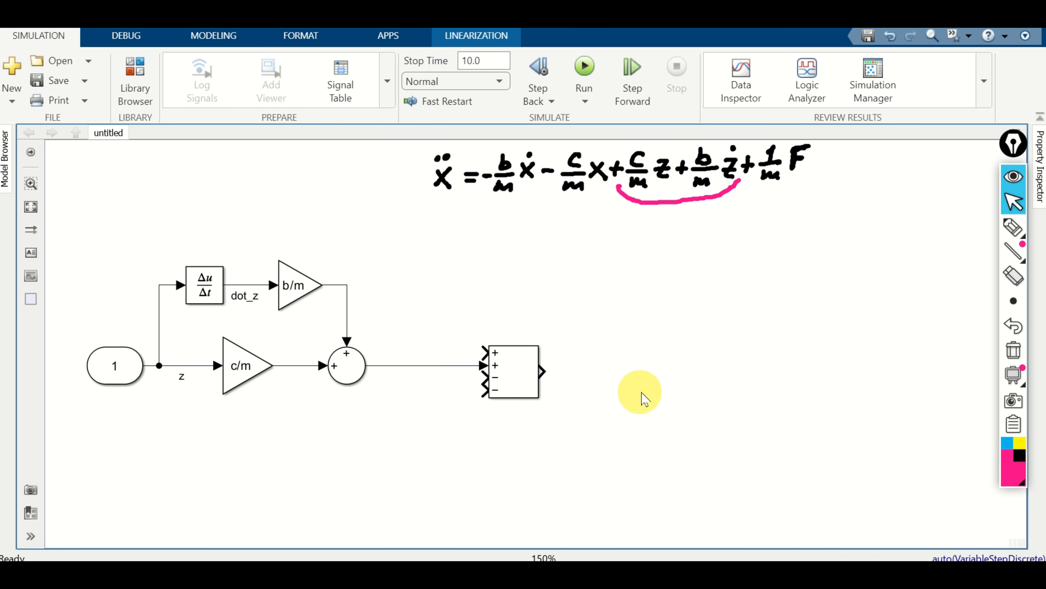
# Step: Insert an Integrator block after the Add block and connect the Add block's output to it
pyautogui.scroll(-1, 642, 394)
pyautogui.moveTo(645, 390); pyautogui.dragTo(601, 379)
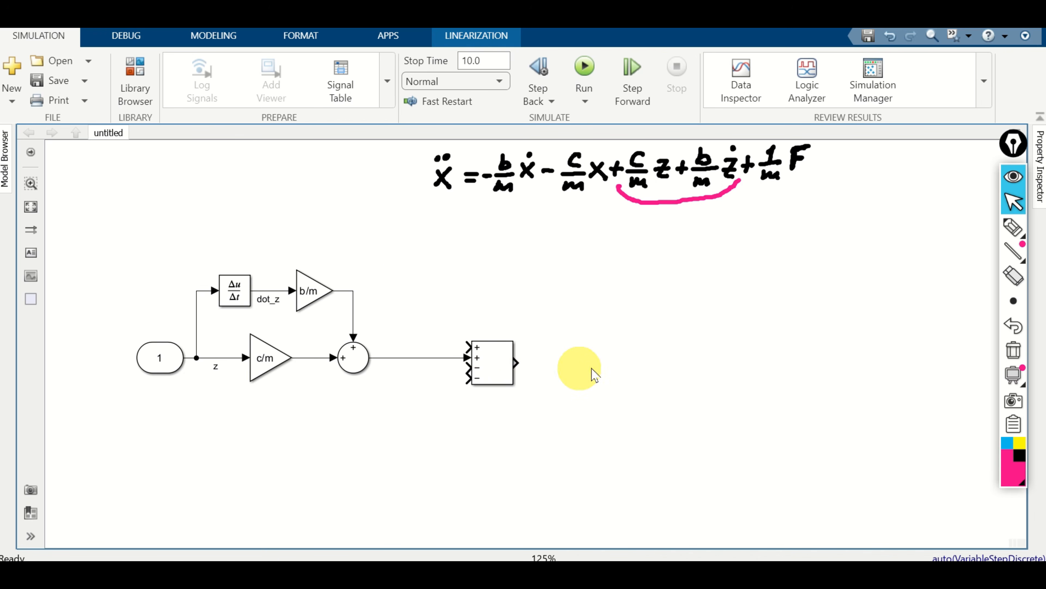
pyautogui.moveTo(611, 360); pyautogui.dragTo(549, 350)
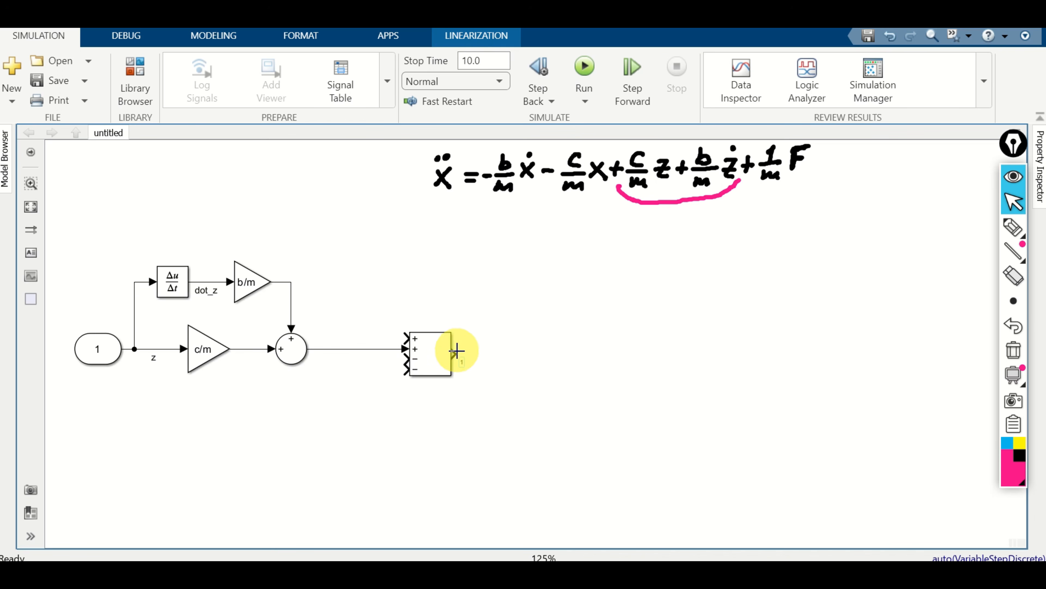
pyautogui.click(472, 349)
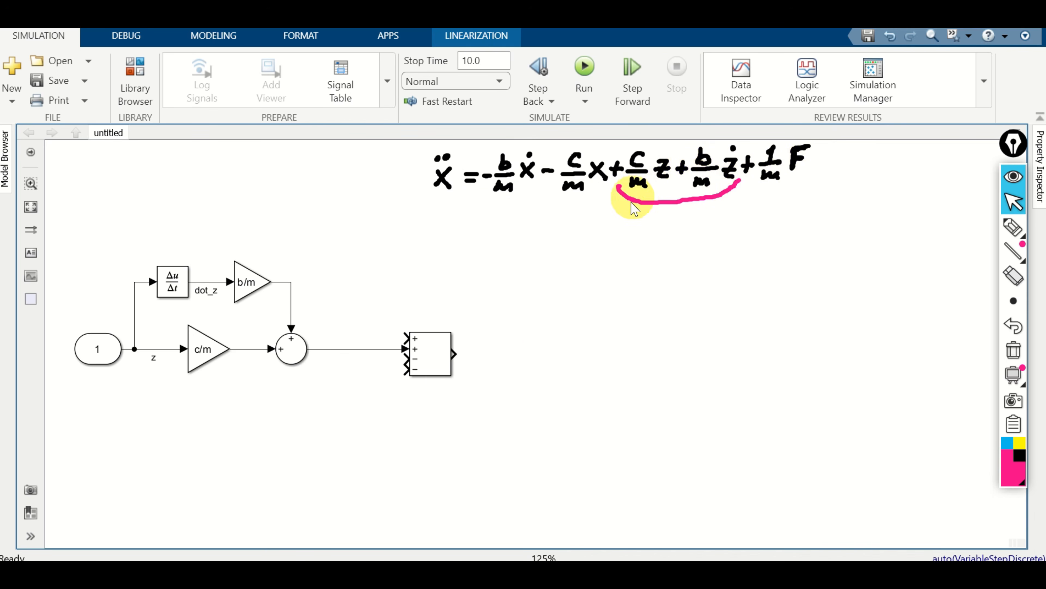
pyautogui.doubleClick(506, 359)
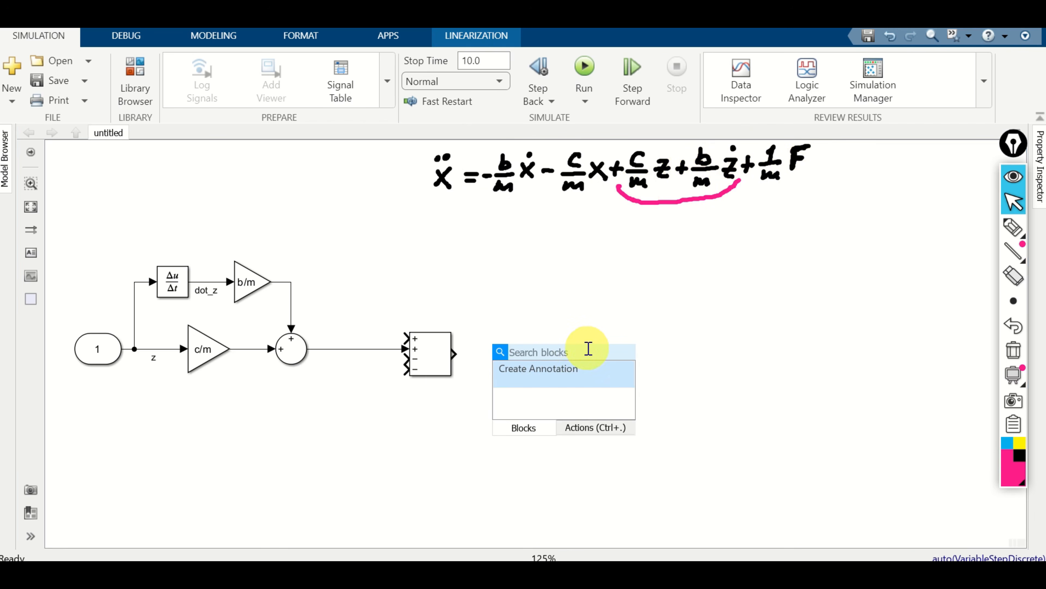
pyautogui.write('inter')
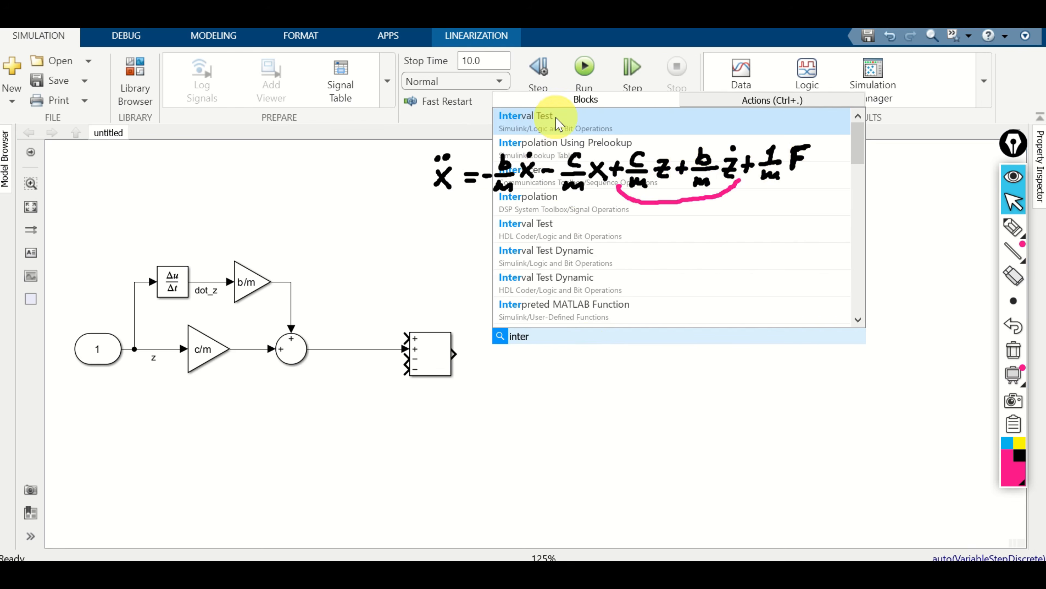
pyautogui.press('BackSpace')
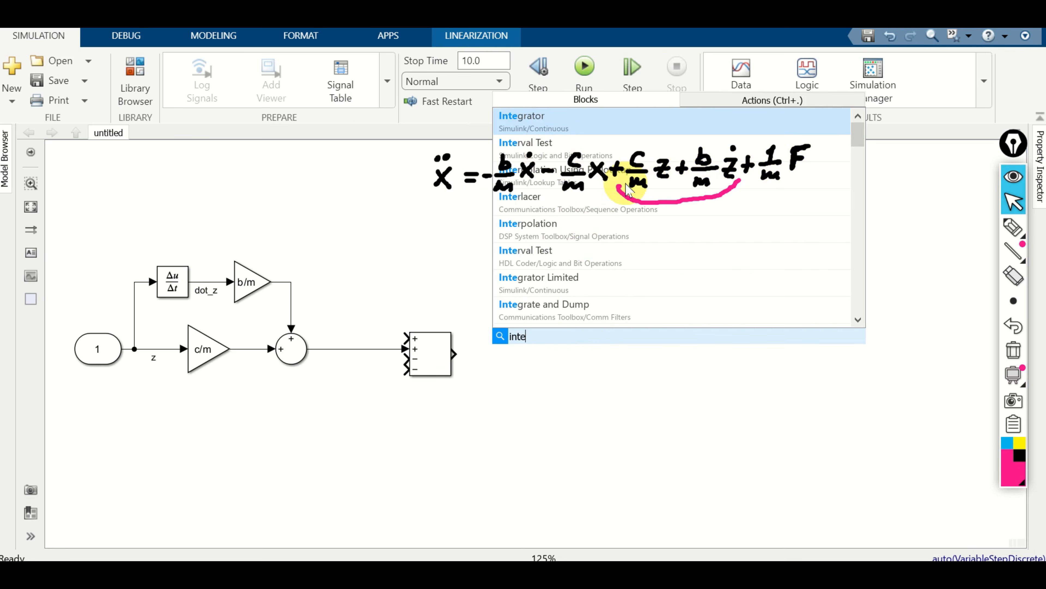
pyautogui.write('gra')
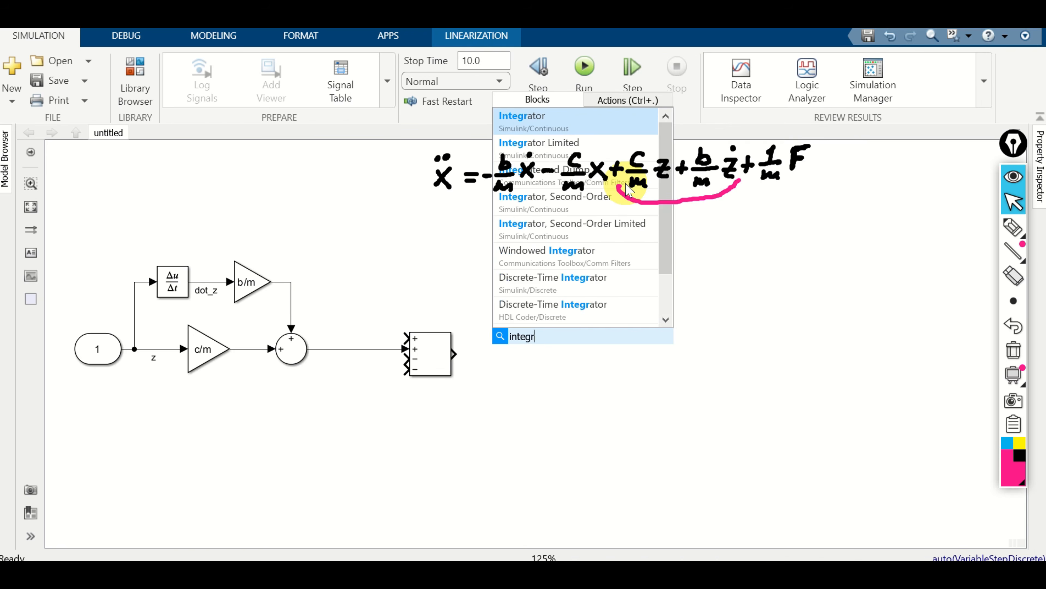
pyautogui.click(580, 126)
pyautogui.click(518, 365)
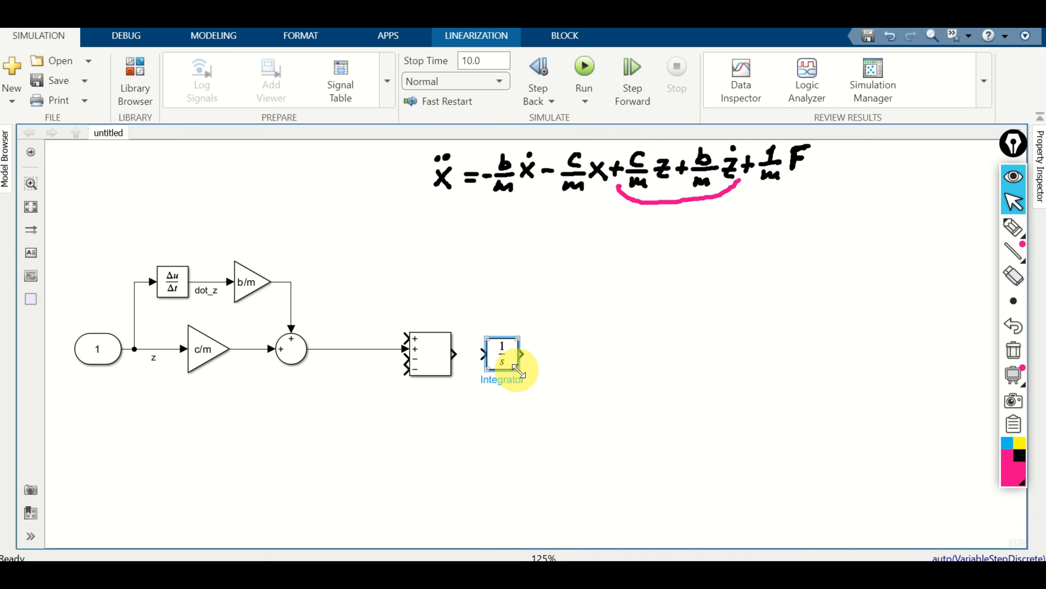
pyautogui.moveTo(519, 355); pyautogui.dragTo(540, 356)
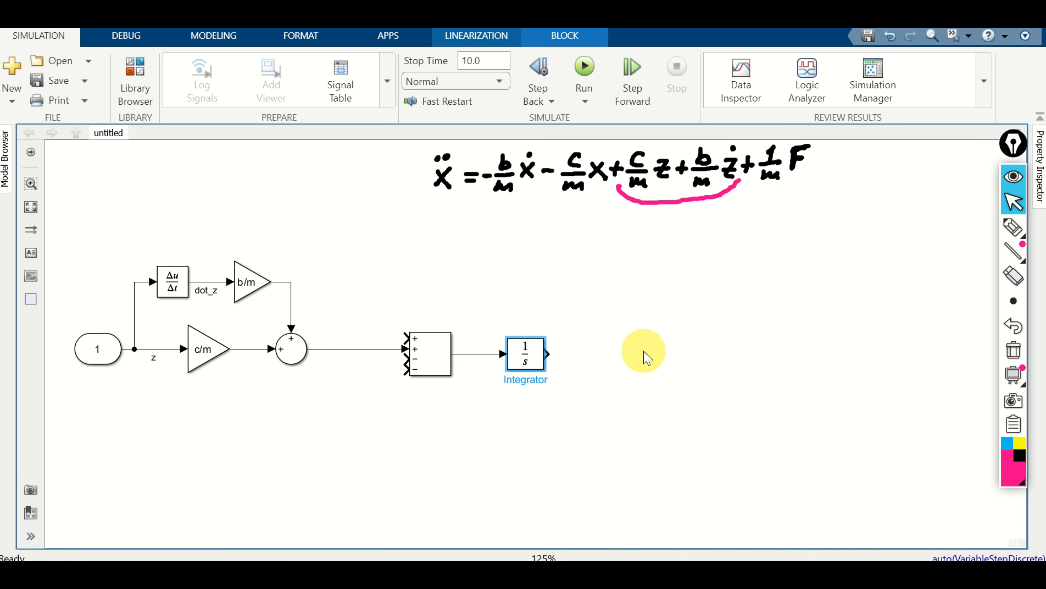
# Step: Insert a second Integrator block in line with the first and connect the first Integrator's output to it
pyautogui.doubleClick(638, 355)
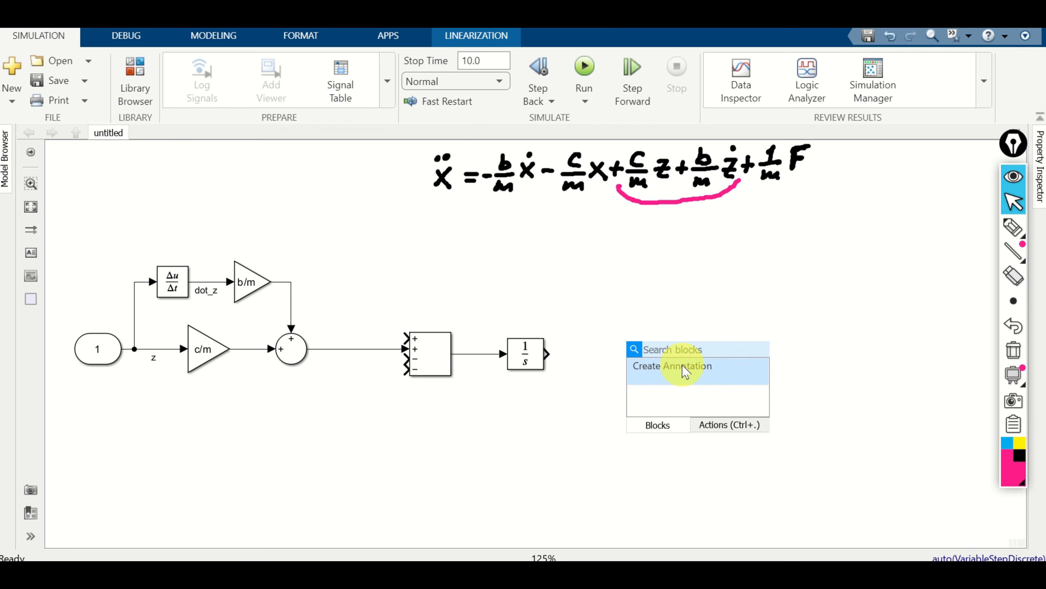
pyautogui.write('inter')
pyautogui.press('BackSpace')
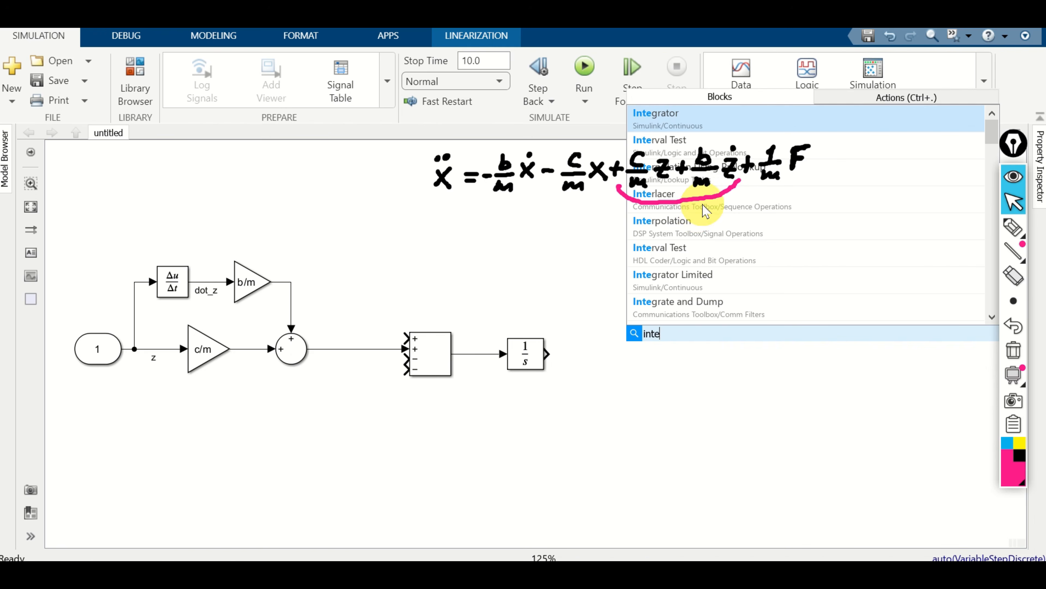
pyautogui.click(675, 114)
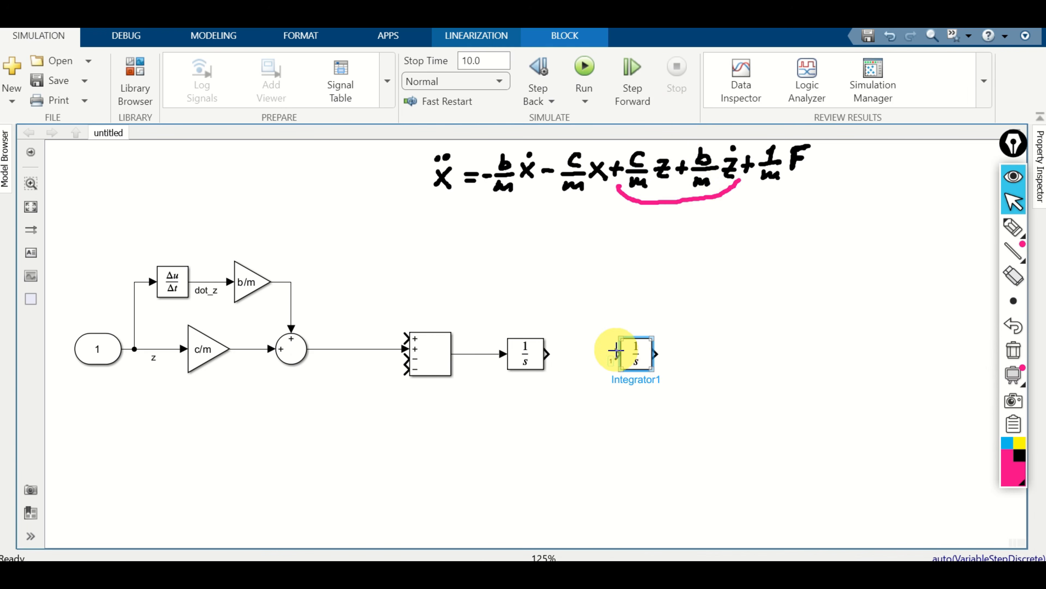
pyautogui.moveTo(615, 350); pyautogui.dragTo(545, 353)
# Step: Label the signal between the two Integrator blocks dot_x
pyautogui.click(568, 388)
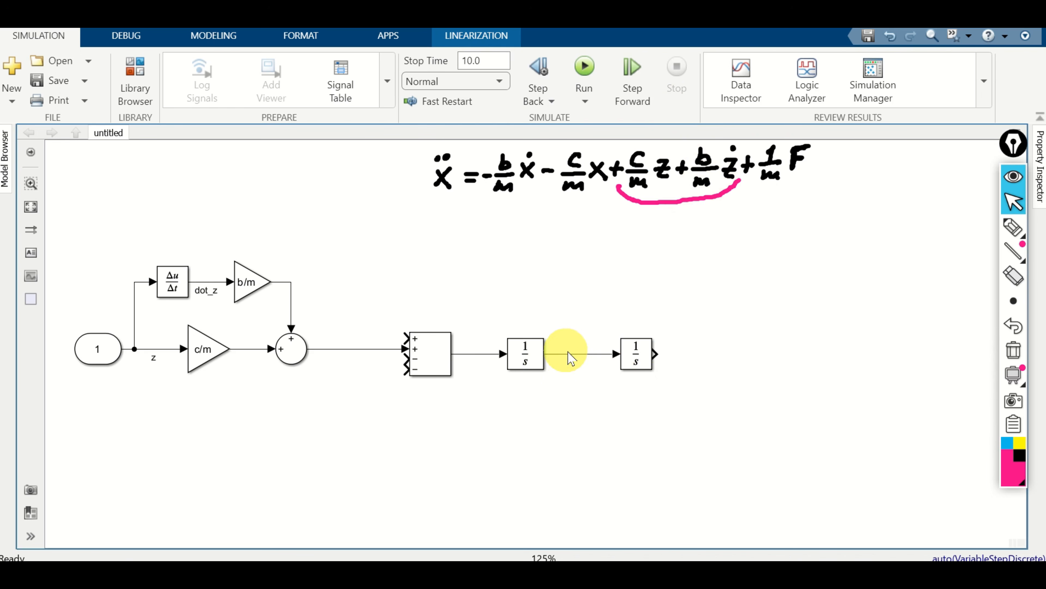
pyautogui.doubleClick(577, 354)
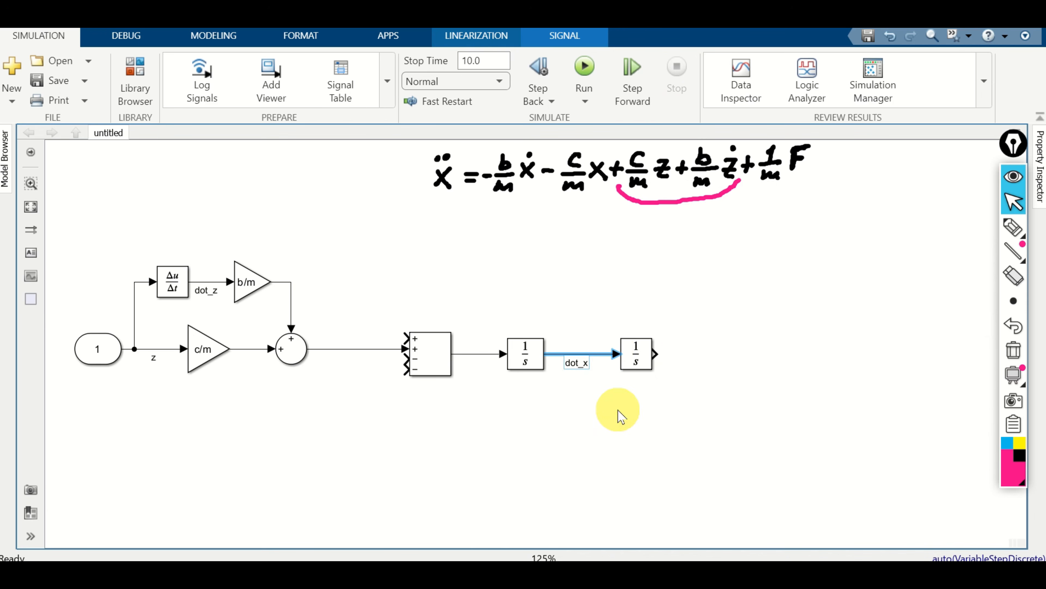
pyautogui.click(681, 349)
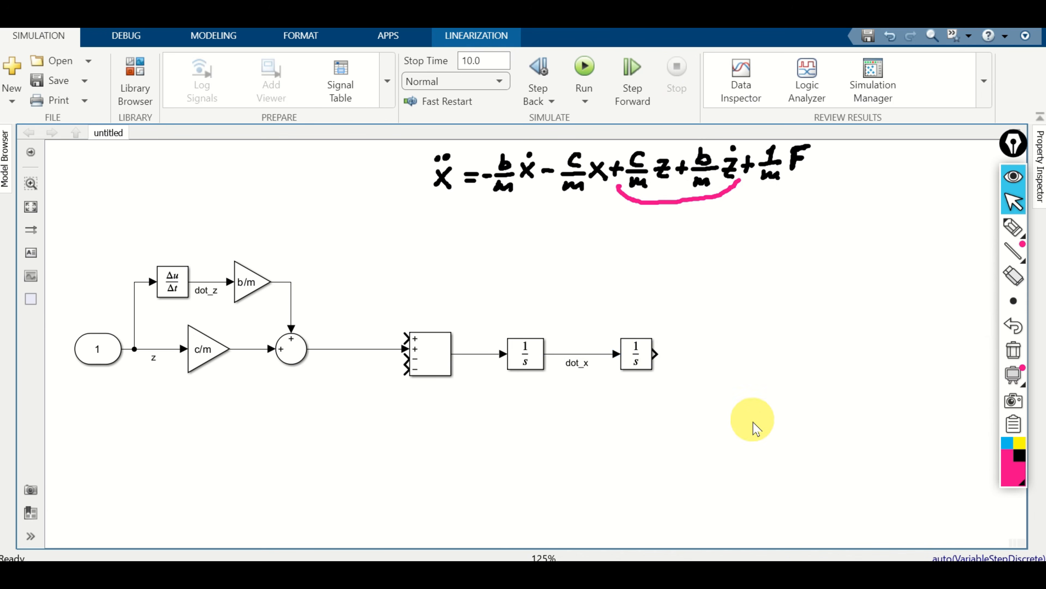
# Step: Insert a Gain block rotated 180 degrees below the first Integrator and branch the dot_x signal into its input
pyautogui.moveTo(738, 461); pyautogui.dragTo(735, 427)
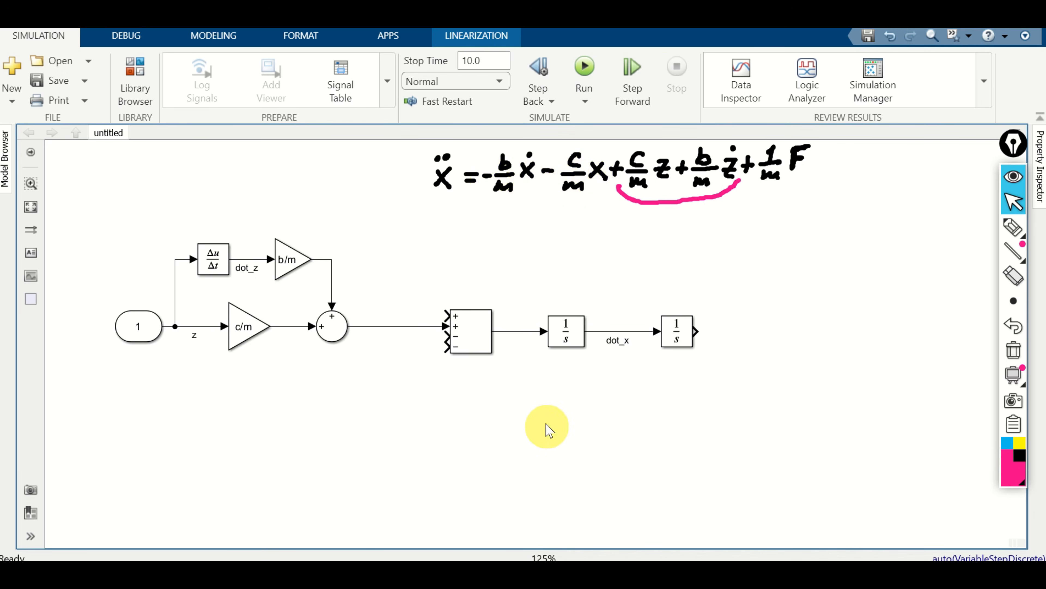
pyautogui.doubleClick(535, 411)
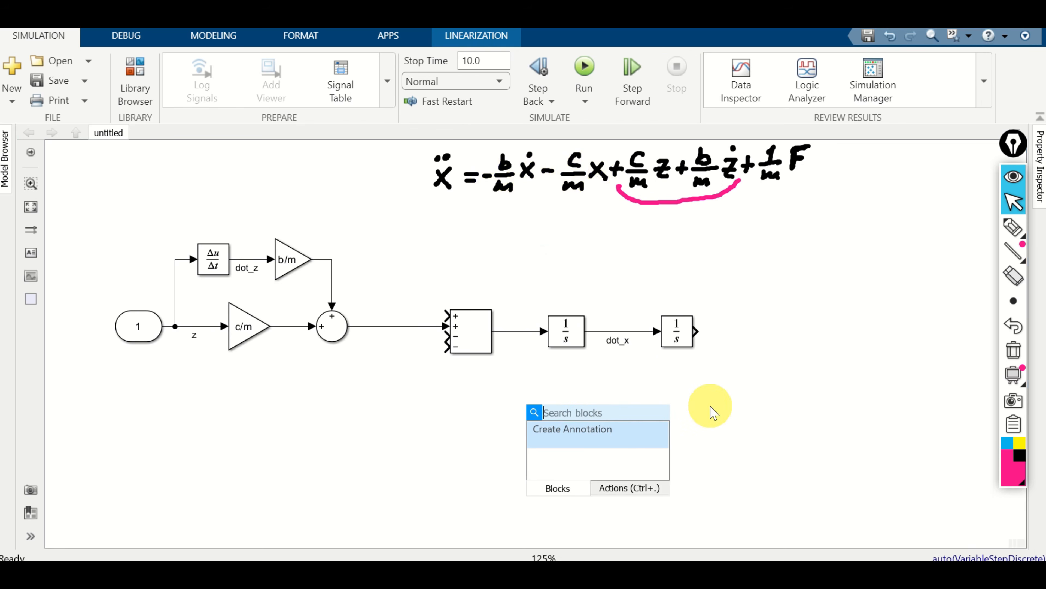
pyautogui.write('gain')
pyautogui.click(587, 211)
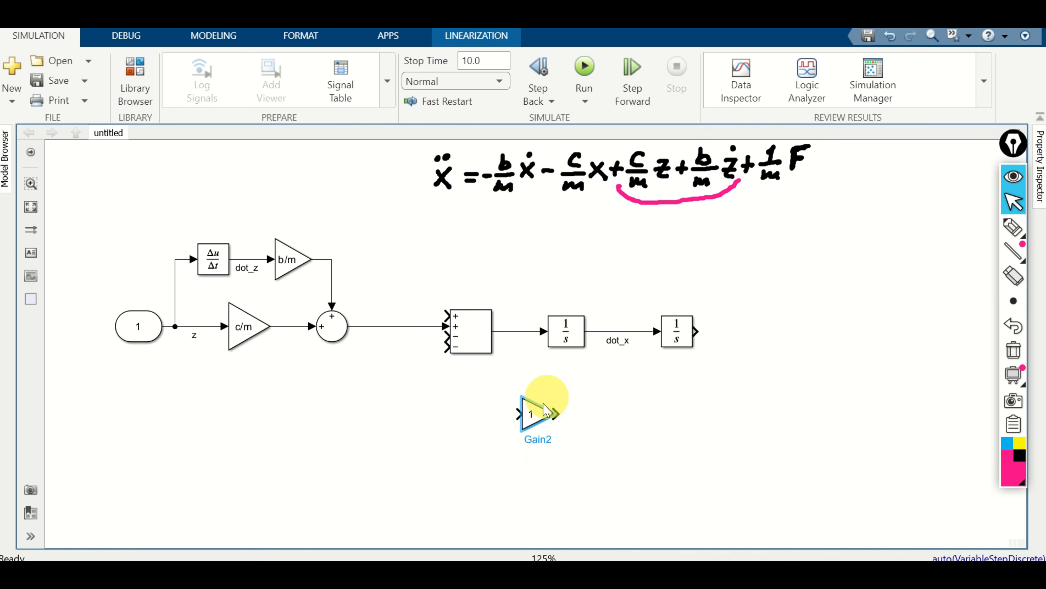
pyautogui.click(302, 35)
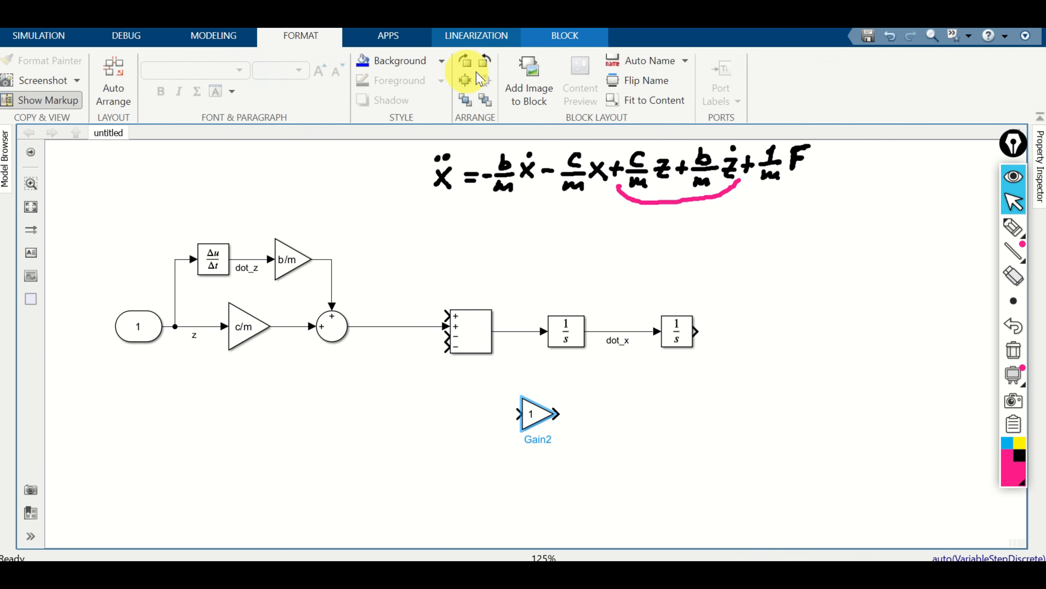
pyautogui.click(486, 63)
pyautogui.click(486, 64)
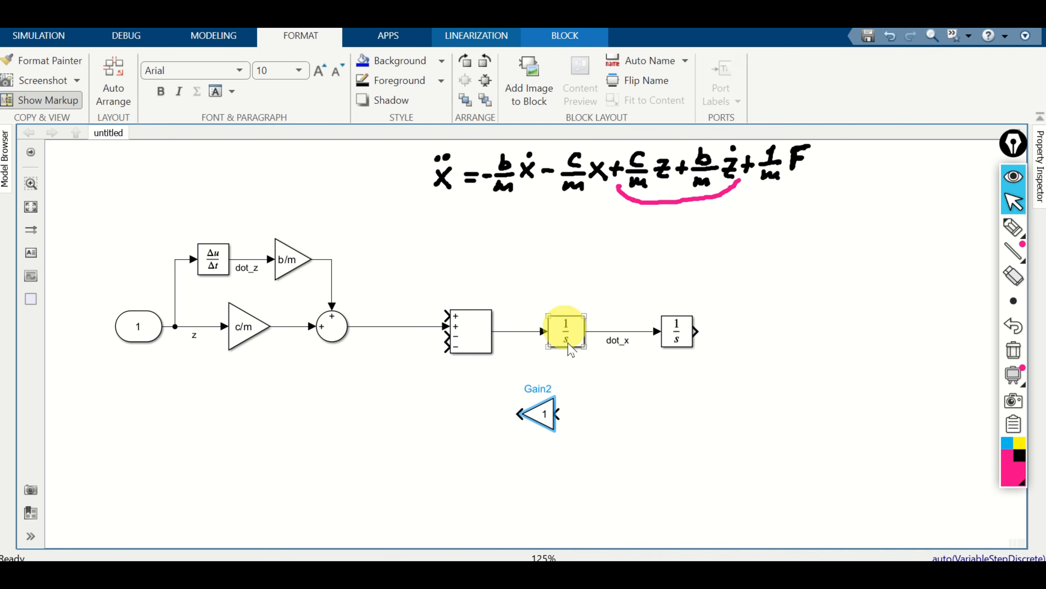
pyautogui.moveTo(561, 412)
pyautogui.mouseDown()
pyautogui.moveTo(605, 342)
pyautogui.moveTo(601, 332)
pyautogui.mouseUp()
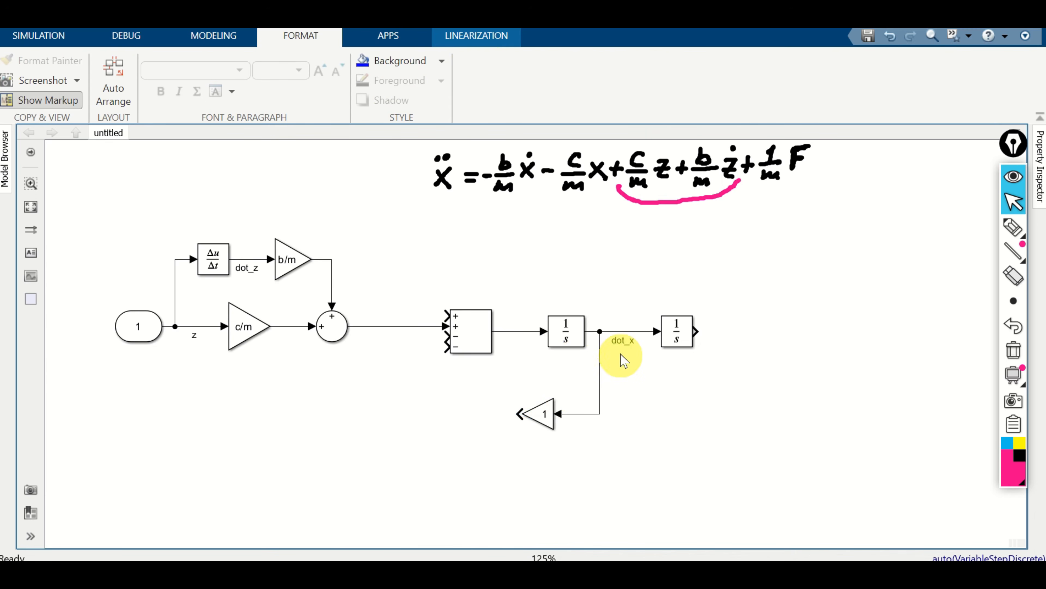
# Step: Enlarge the Gain block fed by dot_x and set its gain to b/m
pyautogui.click(547, 429)
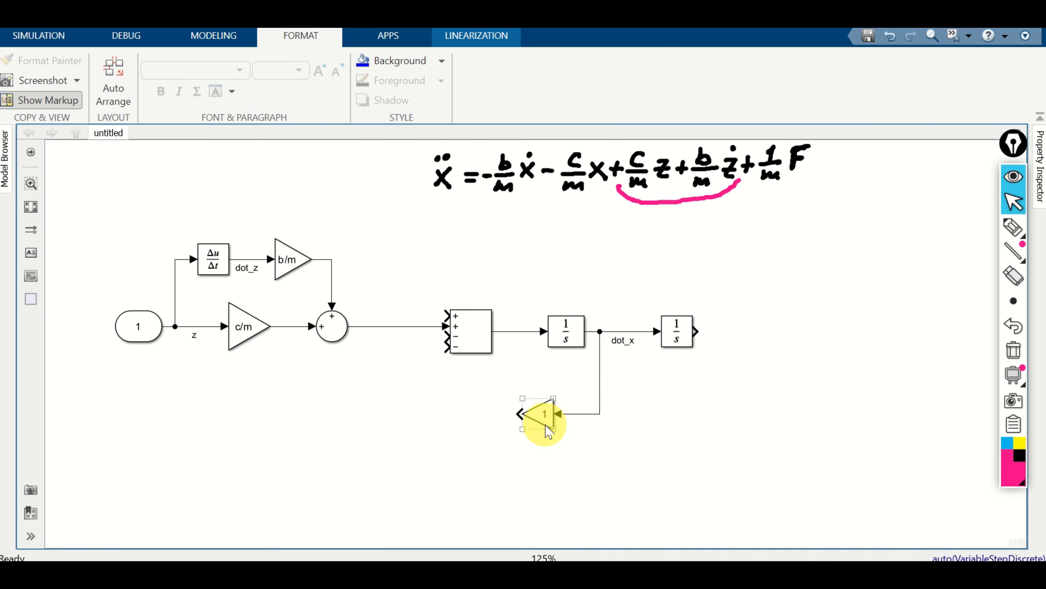
pyautogui.moveTo(533, 427); pyautogui.dragTo(510, 437)
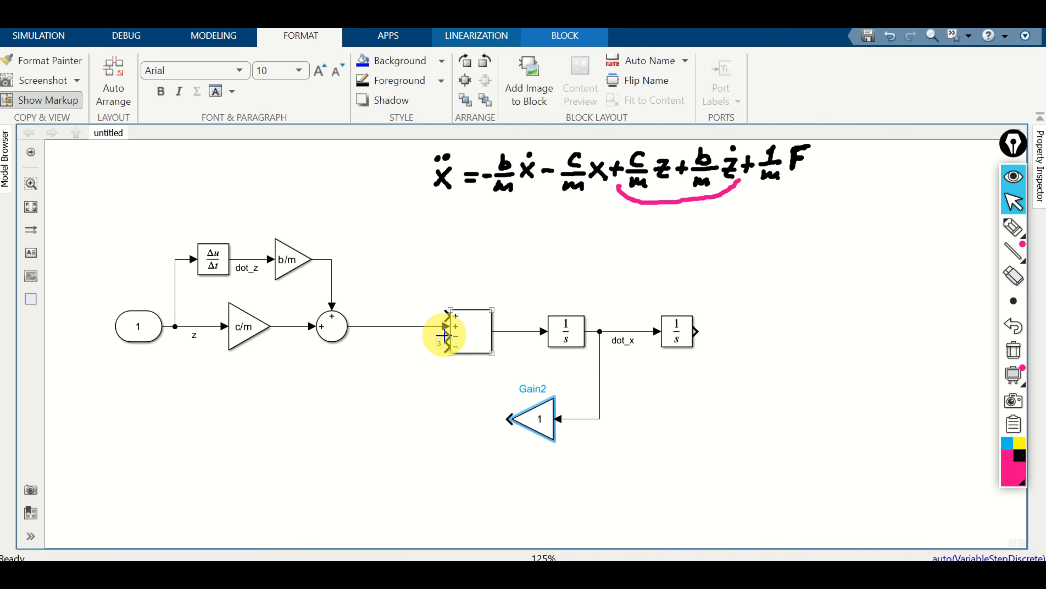
pyautogui.doubleClick(546, 431)
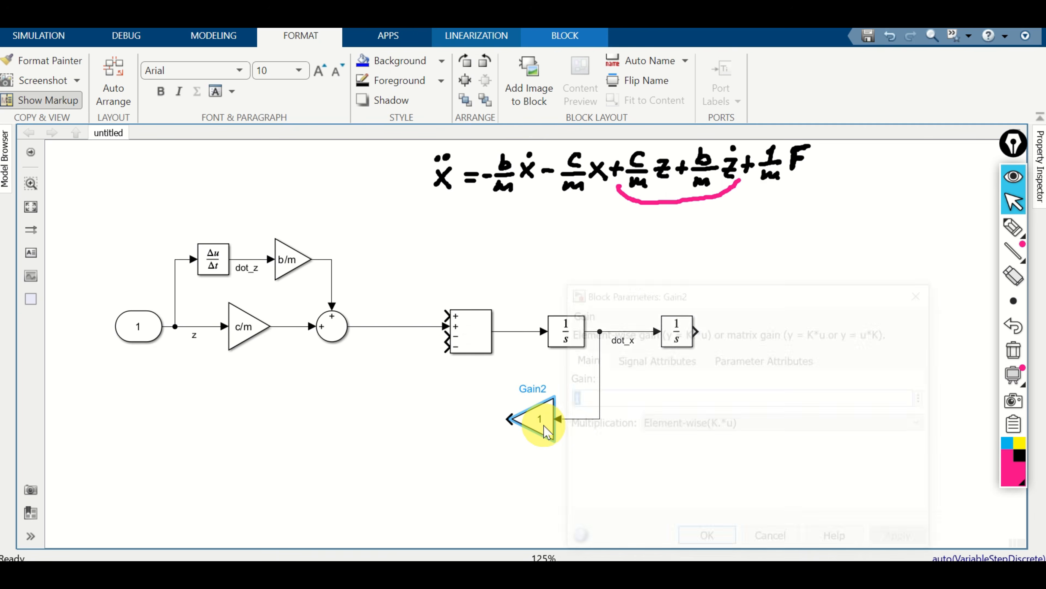
pyautogui.write('b')
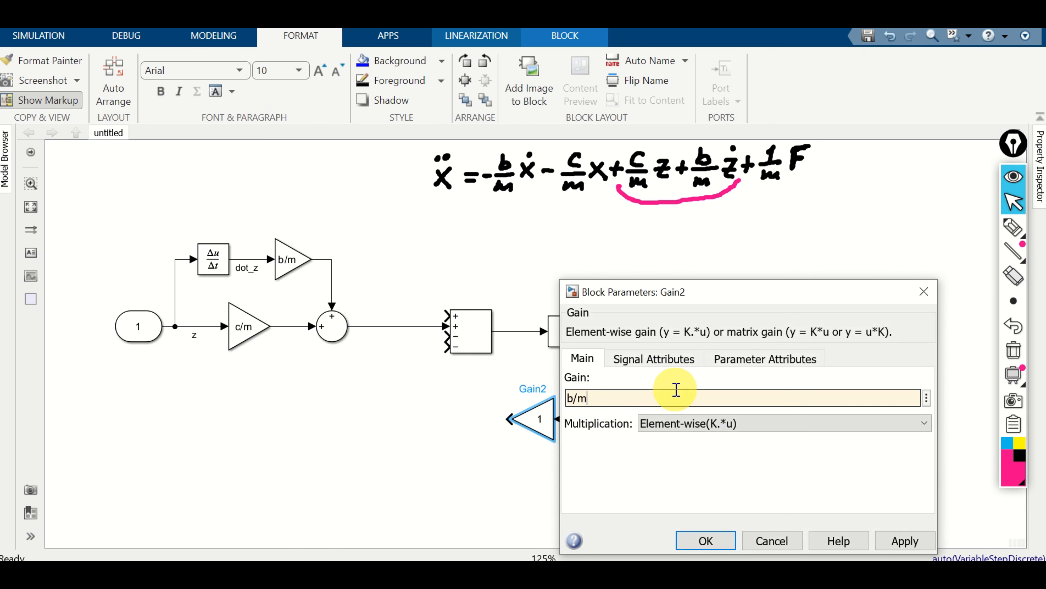
pyautogui.write('/m')
pyautogui.click(705, 540)
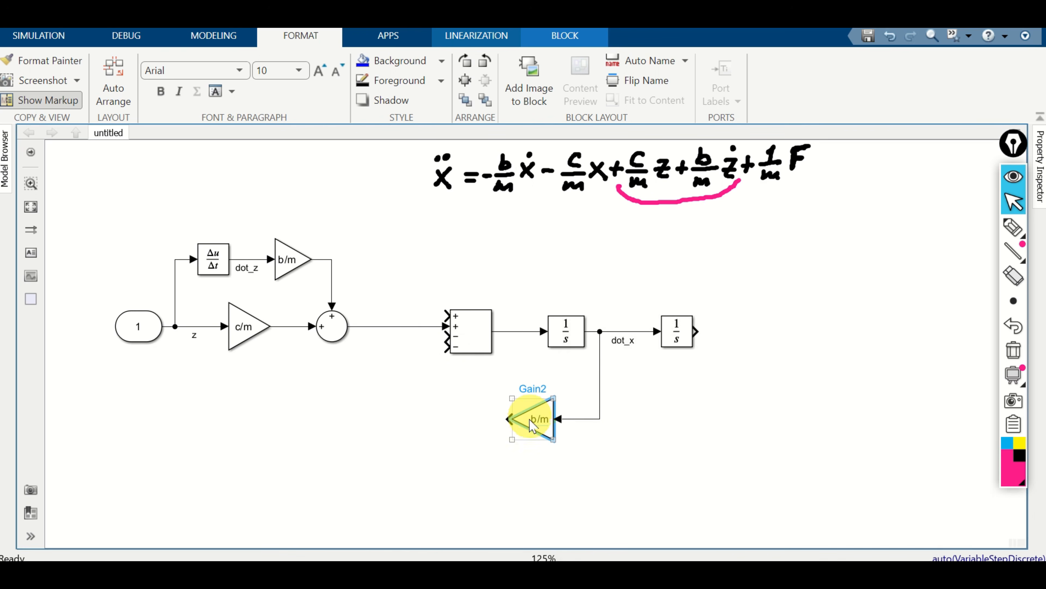
# Step: Connect the output of the b/m feedback gain to the last minus input of the Add block
pyautogui.moveTo(511, 418); pyautogui.dragTo(448, 336)
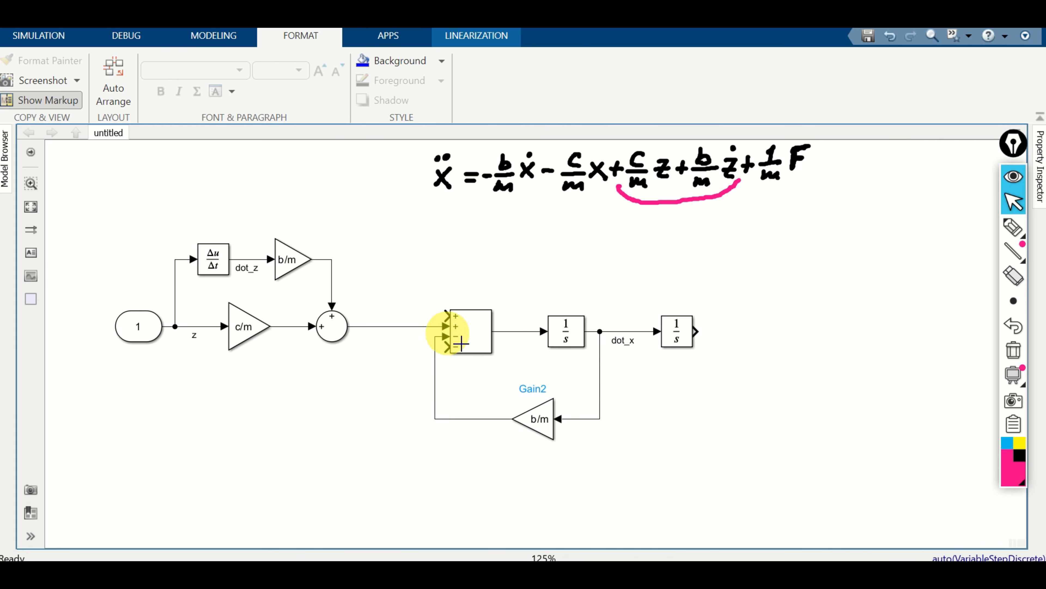
pyautogui.click(461, 352)
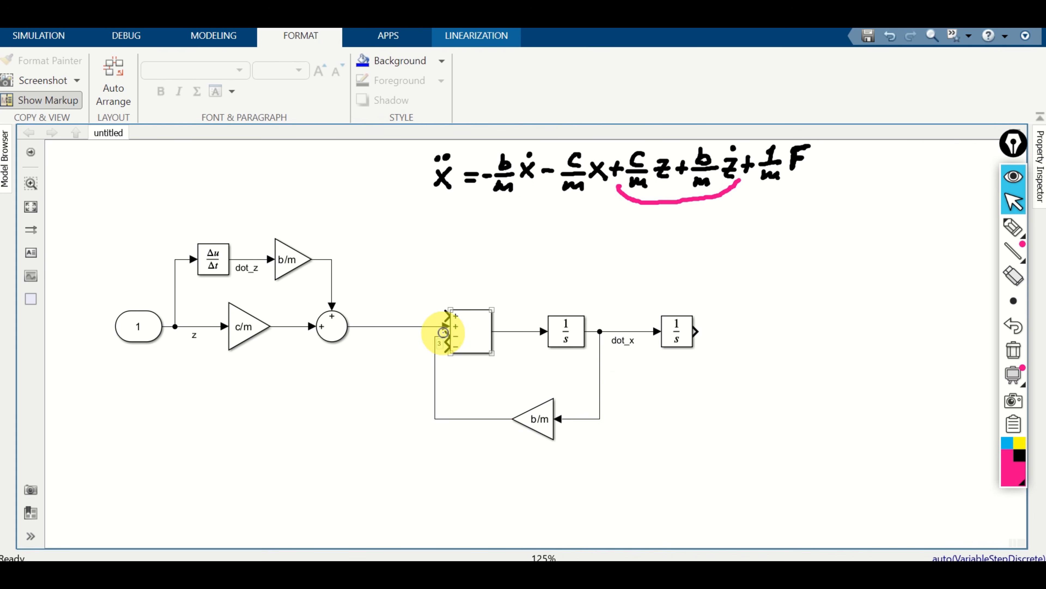
pyautogui.moveTo(444, 336)
pyautogui.mouseDown()
pyautogui.moveTo(433, 357)
pyautogui.moveTo(445, 346)
pyautogui.mouseUp()
pyautogui.scroll(3, 446, 344)
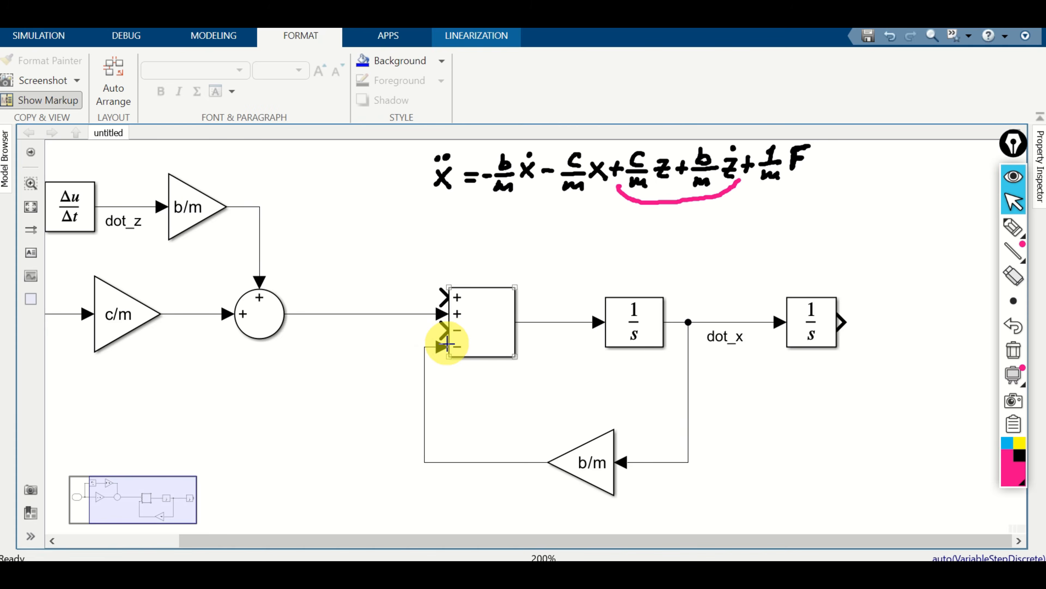
pyautogui.scroll(2, 447, 343)
pyautogui.scroll(-1, 467, 346)
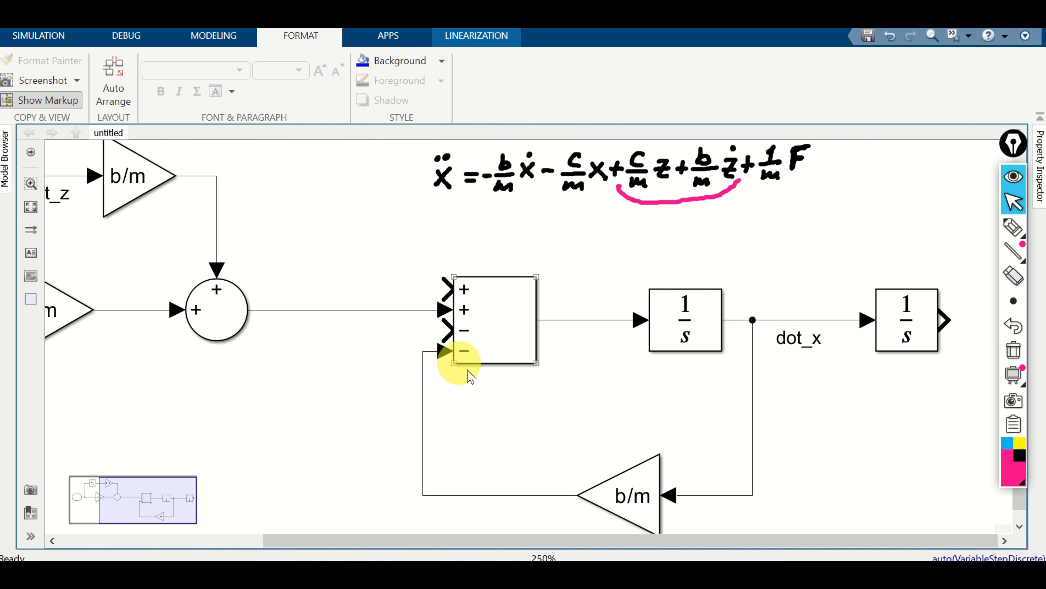
pyautogui.click(478, 385)
pyautogui.scroll(-2, 453, 354)
pyautogui.scroll(-1, 470, 338)
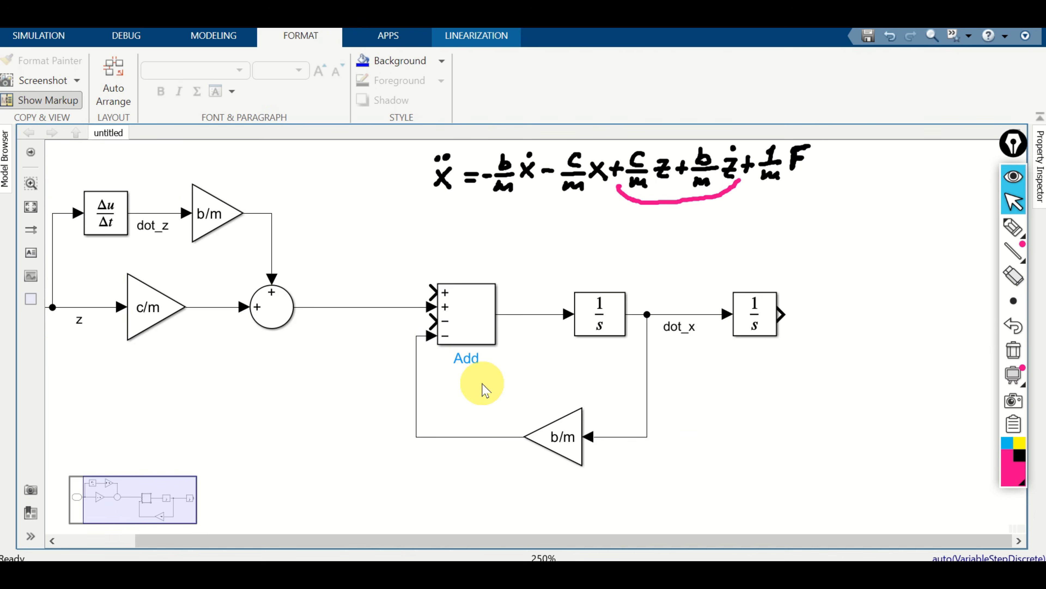
pyautogui.scroll(-2, 482, 389)
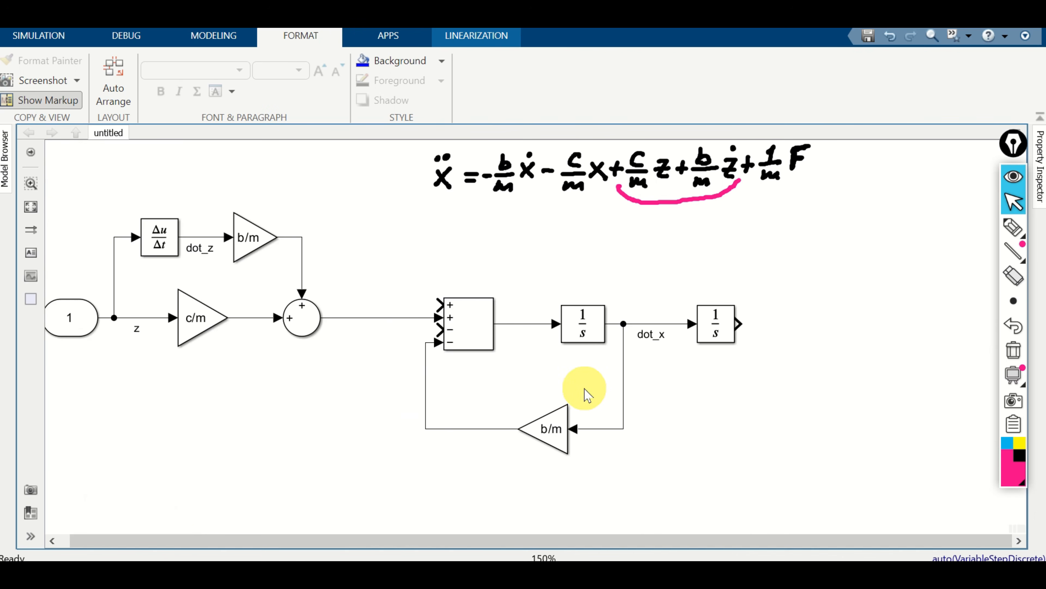
# Step: Insert another Gain block rotated 180 degrees below the b/m feedback gain and connect the second Integrator's output to it
pyautogui.moveTo(583, 390); pyautogui.dragTo(478, 374)
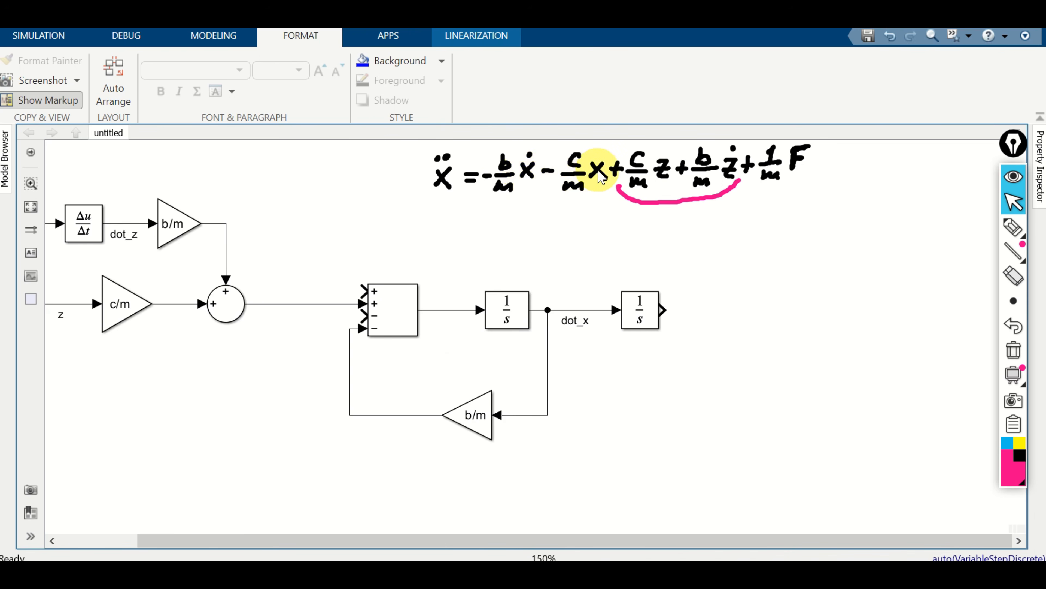
pyautogui.doubleClick(487, 497)
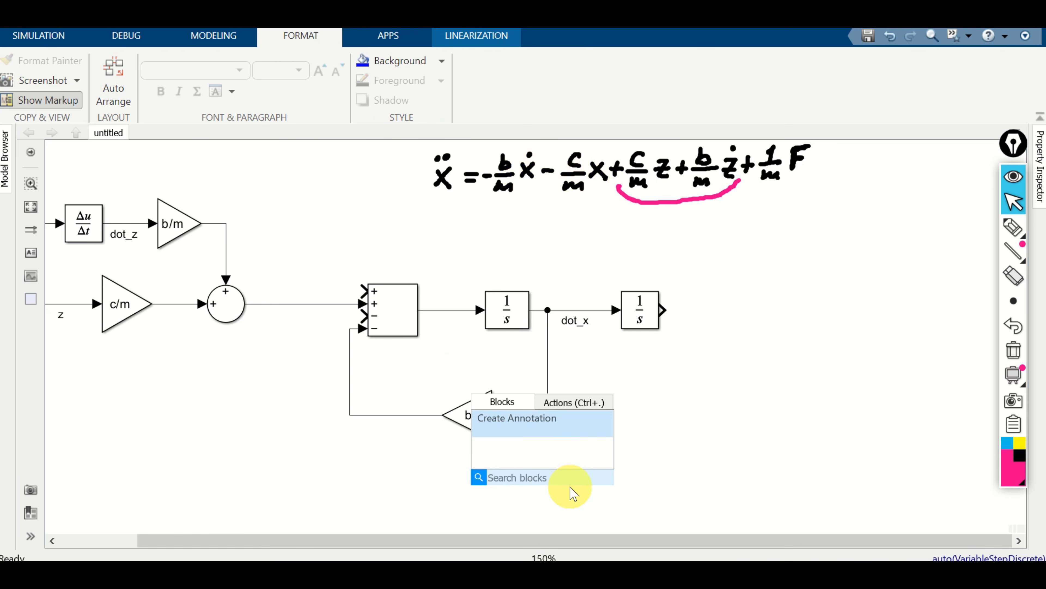
pyautogui.write('gain')
pyautogui.click(495, 295)
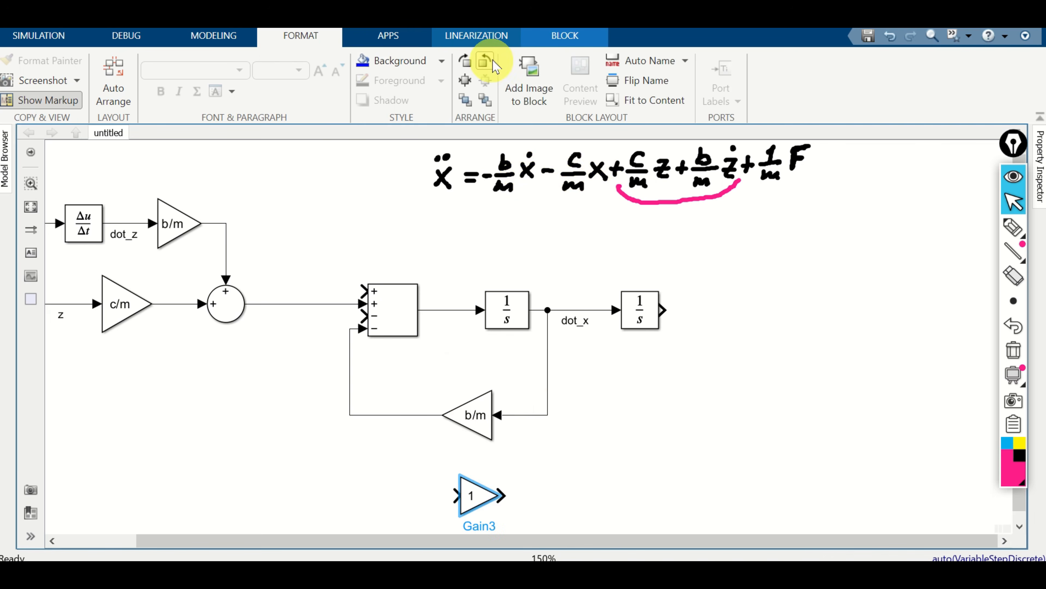
pyautogui.click(488, 63)
pyautogui.click(493, 64)
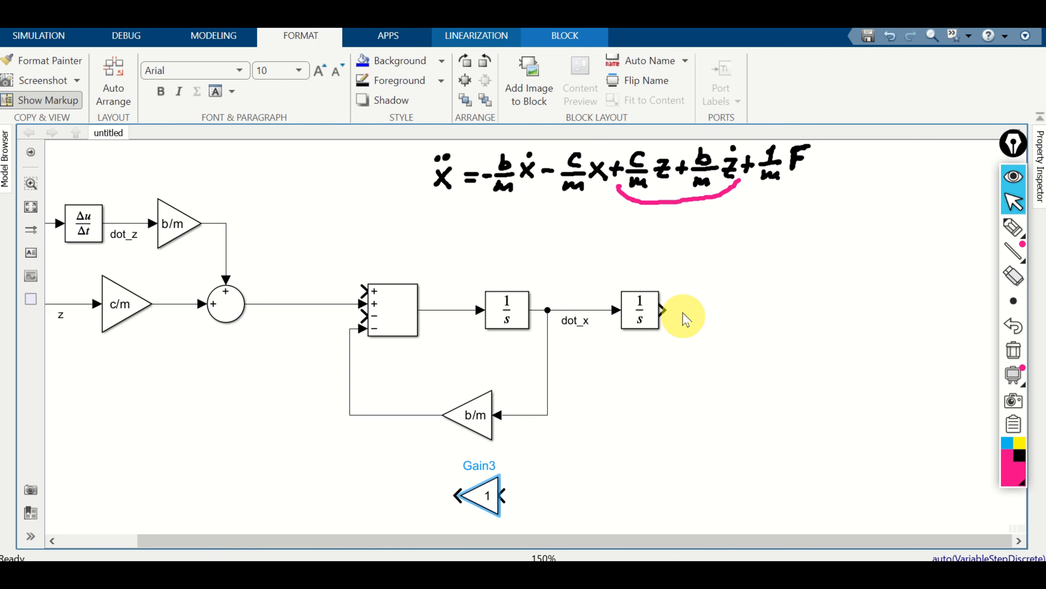
pyautogui.moveTo(668, 309); pyautogui.dragTo(499, 496)
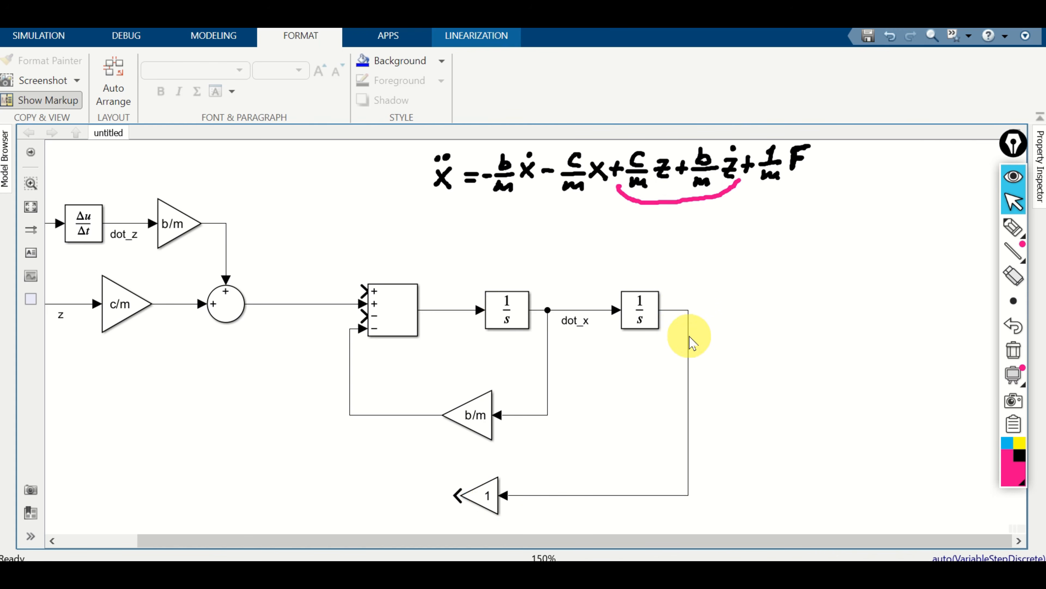
# Step: Route the second Integrator's output line farther away from the block and label the signal x
pyautogui.moveTo(692, 342); pyautogui.dragTo(733, 336)
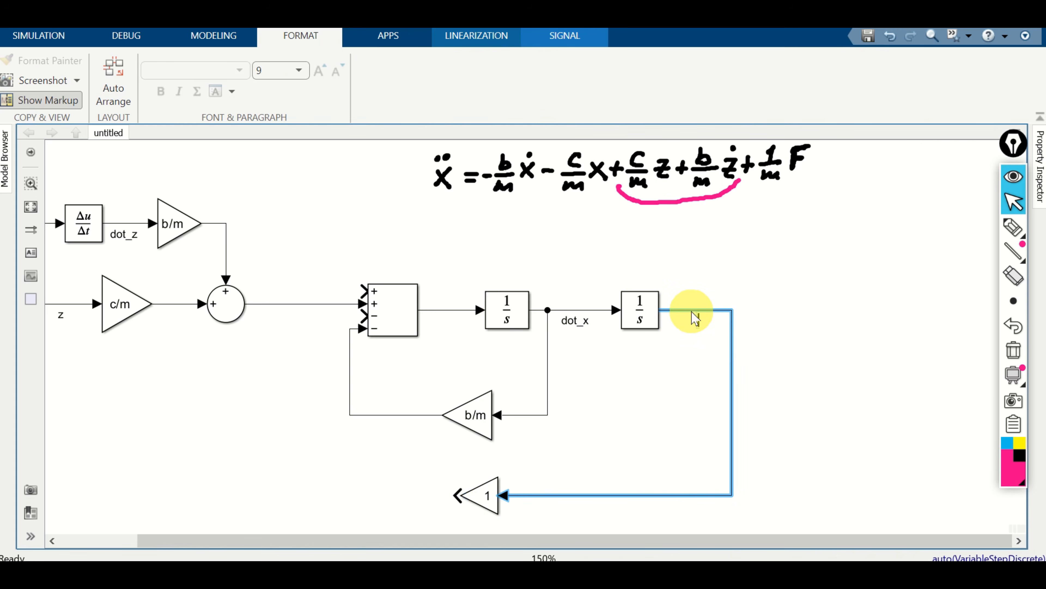
pyautogui.doubleClick(729, 315)
pyautogui.write('x')
pyautogui.click(716, 350)
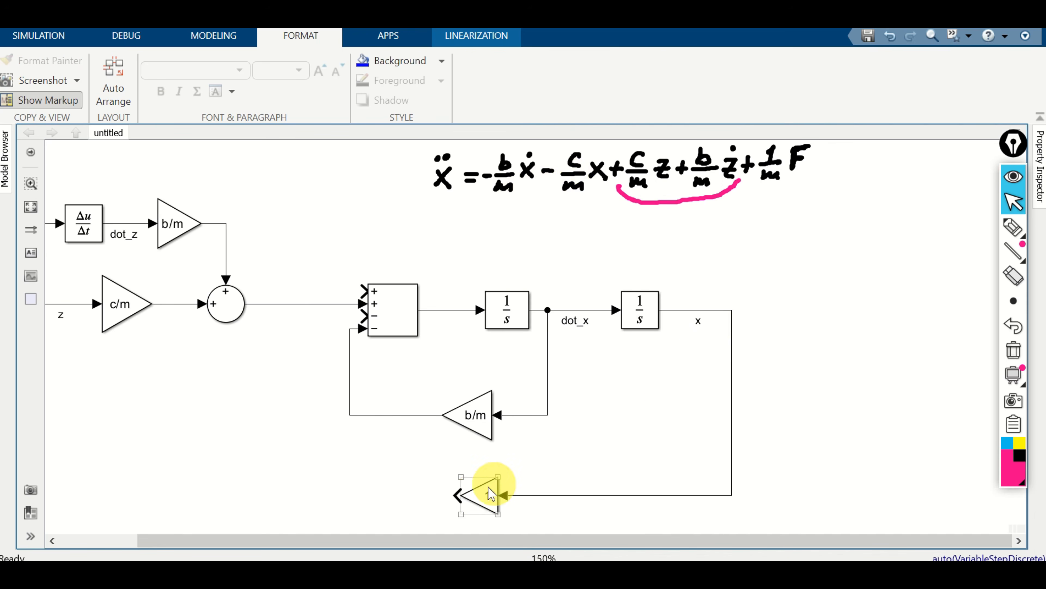
# Step: Set the gain of the block fed by x to c/m and connect its output to the Add block's free minus input
pyautogui.click(481, 498)
pyautogui.doubleClick(481, 499)
pyautogui.write('c/m')
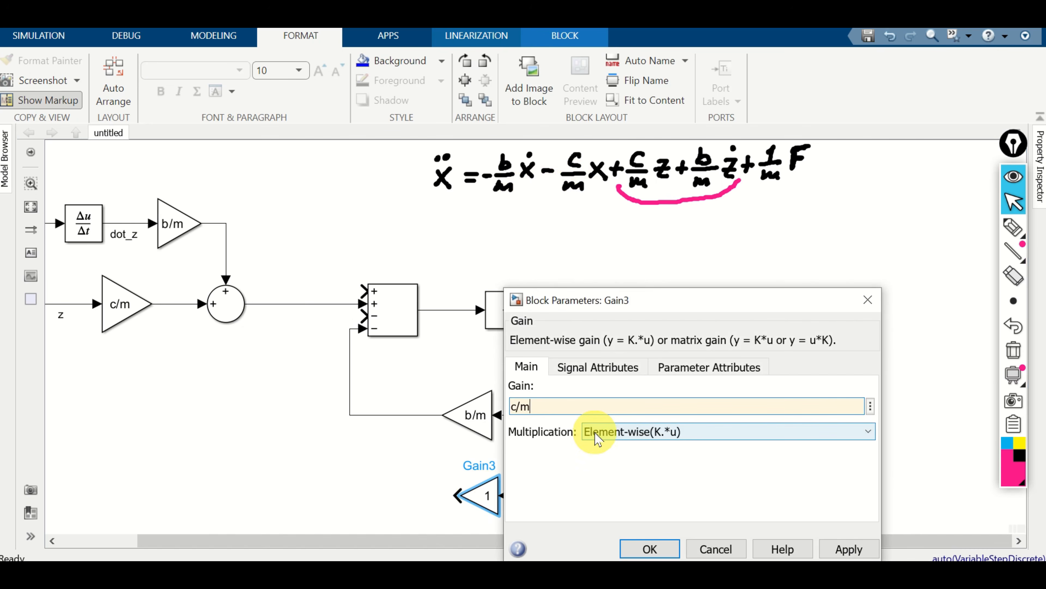
pyautogui.click(651, 547)
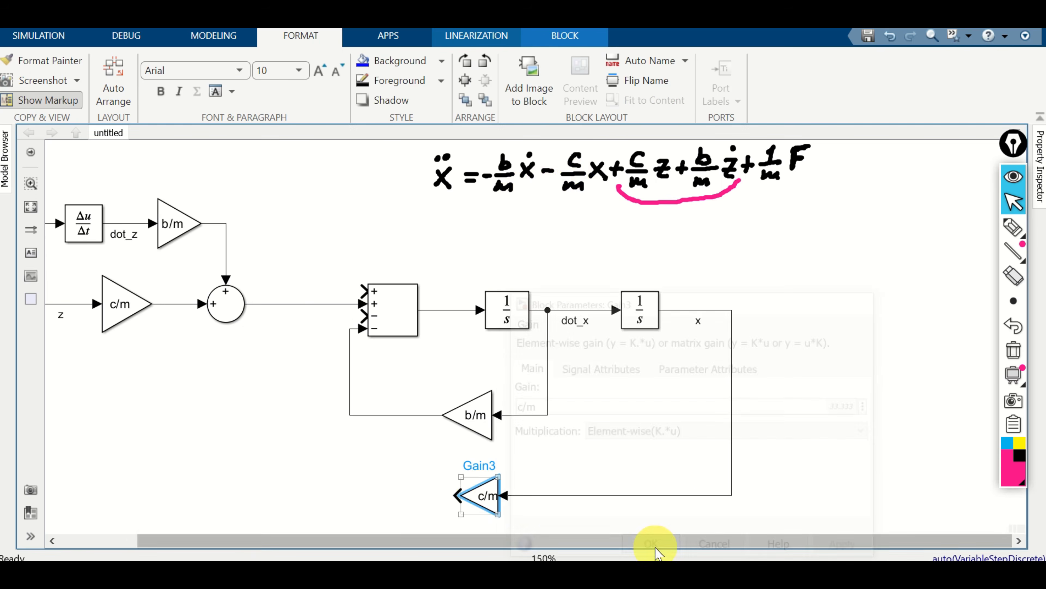
pyautogui.moveTo(453, 494); pyautogui.dragTo(362, 305)
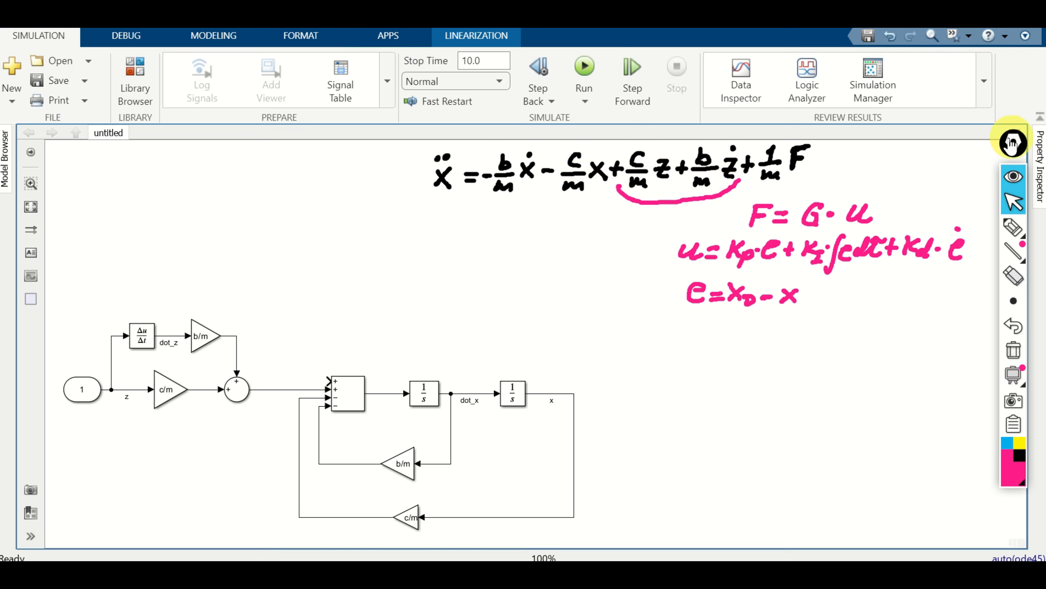
# Step: Insert a Constant block in the free area above the Derivative block
pyautogui.moveTo(1013, 144); pyautogui.dragTo(1036, 158)
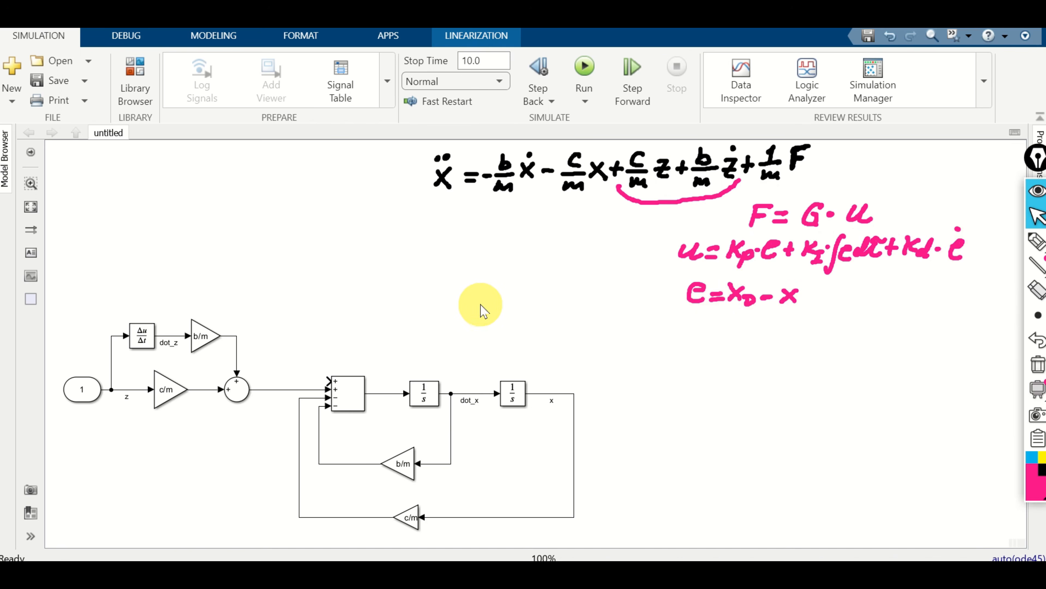
pyautogui.click(412, 314)
pyautogui.moveTo(412, 314); pyautogui.dragTo(637, 426)
pyautogui.scroll(-3, 343, 343)
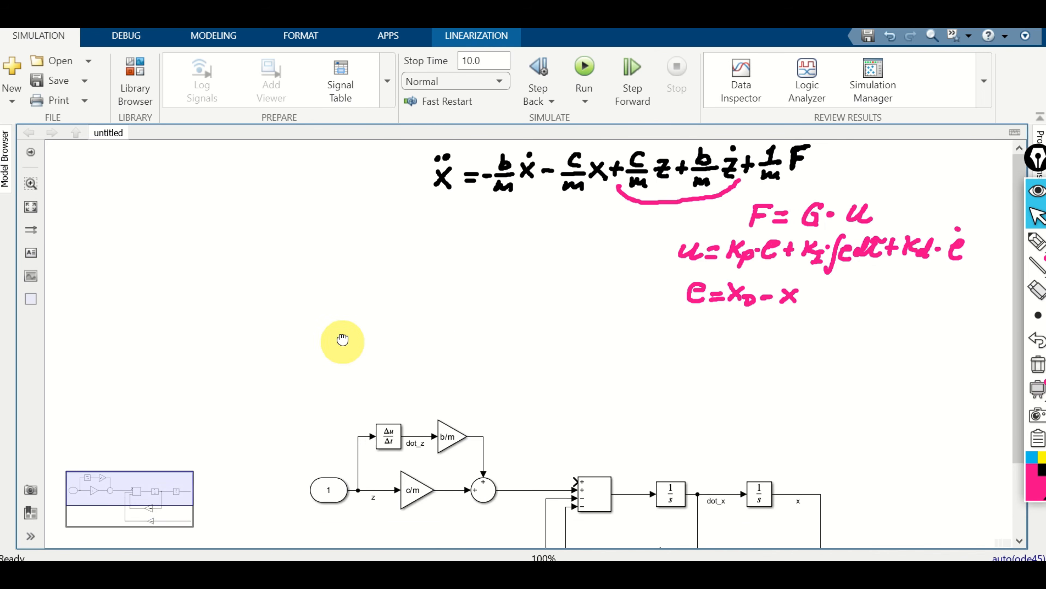
pyautogui.scroll(1, 342, 317)
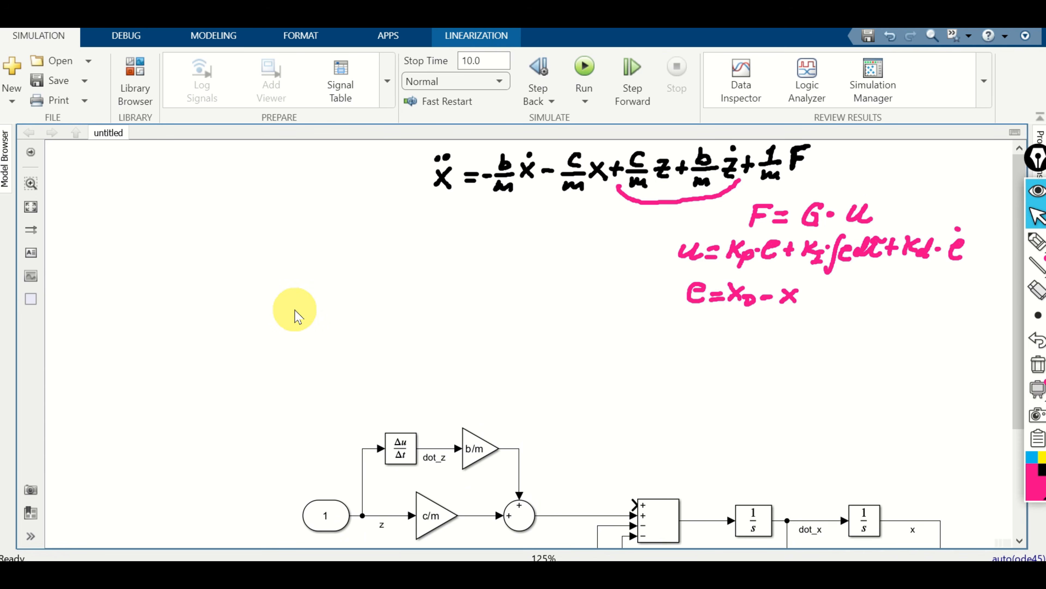
pyautogui.doubleClick(296, 312)
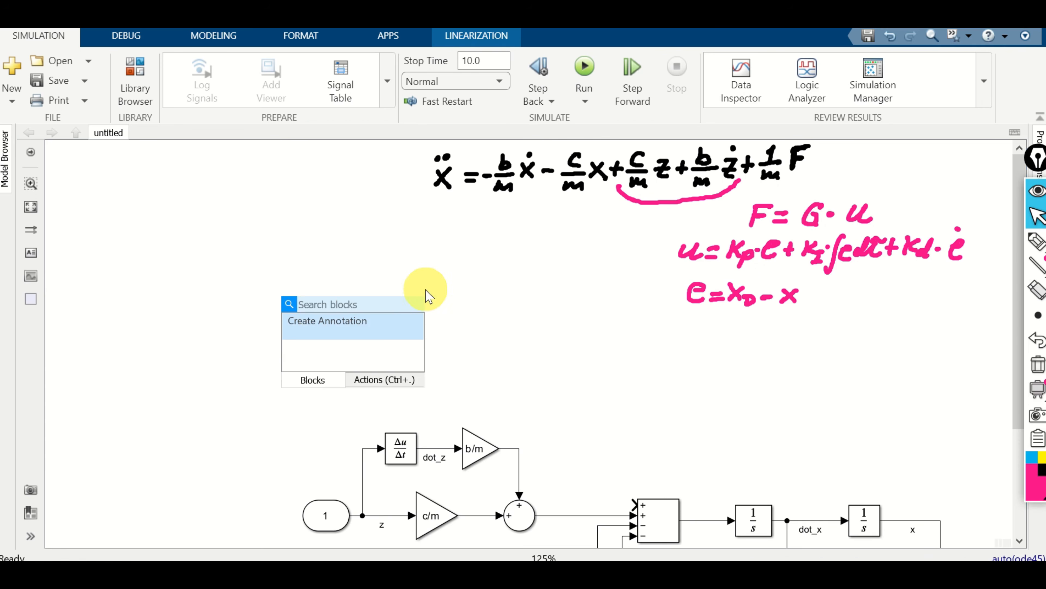
pyautogui.write('con')
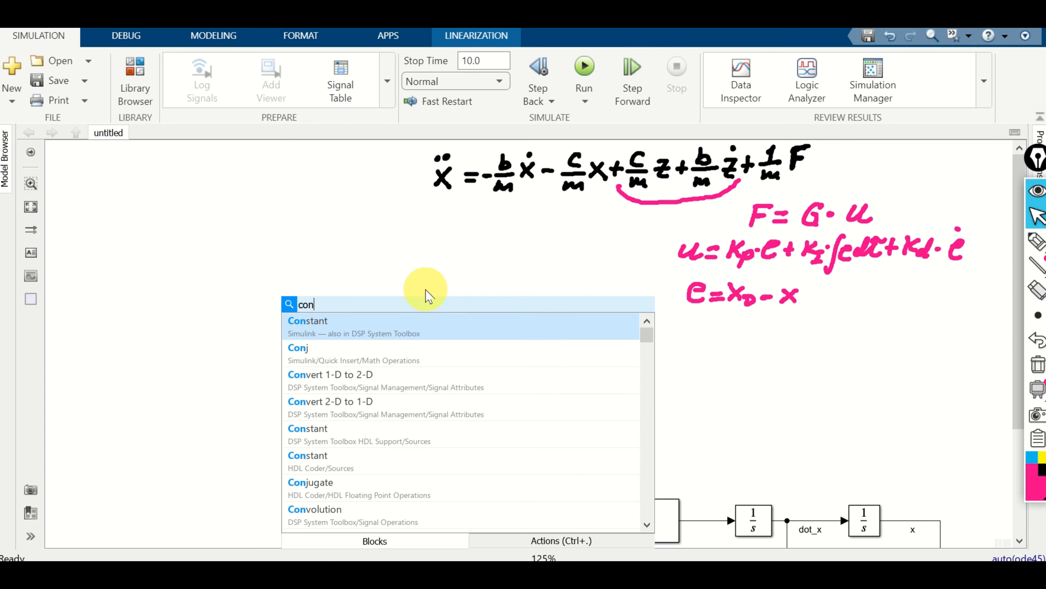
pyautogui.click(362, 323)
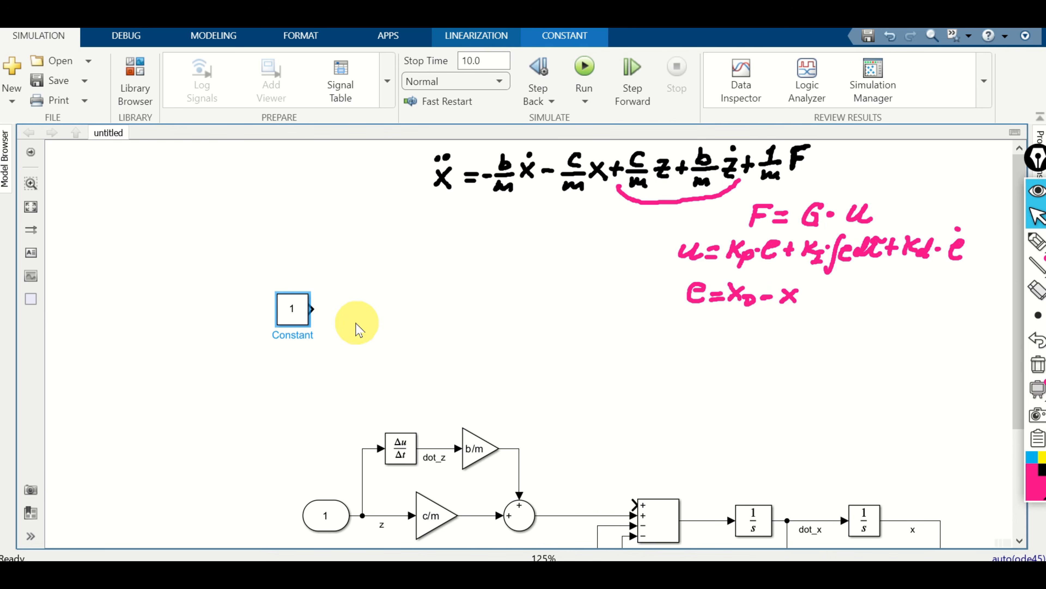
# Step: Insert a round Sum block to the right of the Constant block
pyautogui.doubleClick(367, 316)
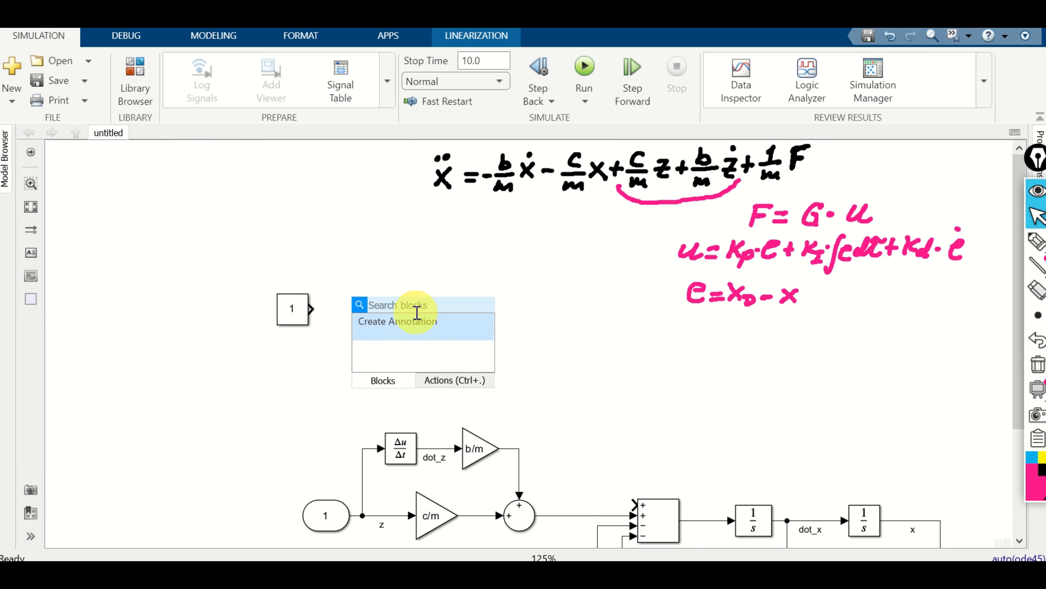
pyautogui.write('sum')
pyautogui.click(403, 339)
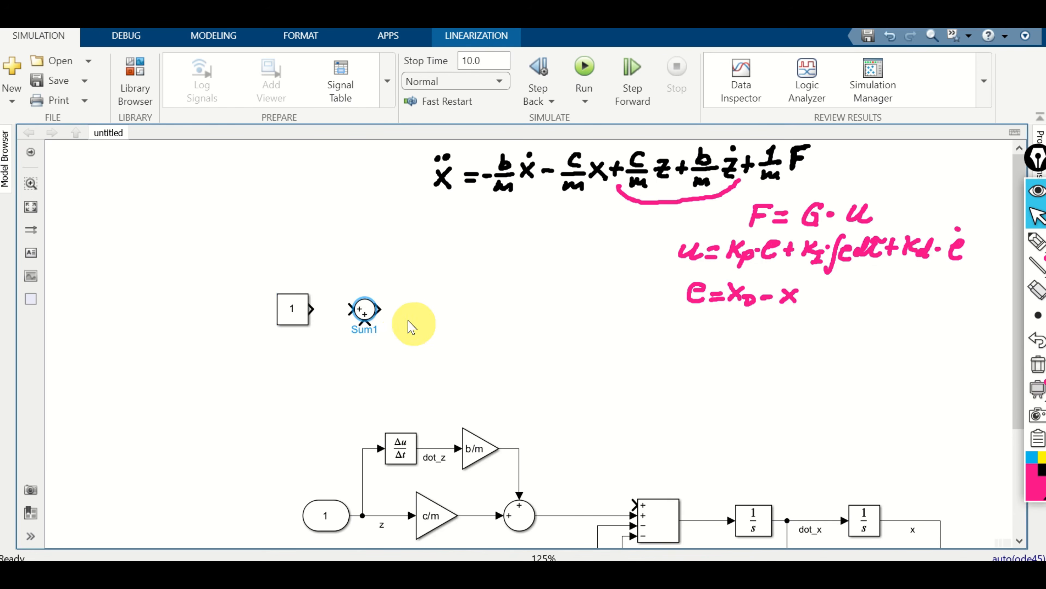
# Step: Set the new round Sum block's list of signs to -+| and connect the Constant block to its plus input
pyautogui.click(369, 317)
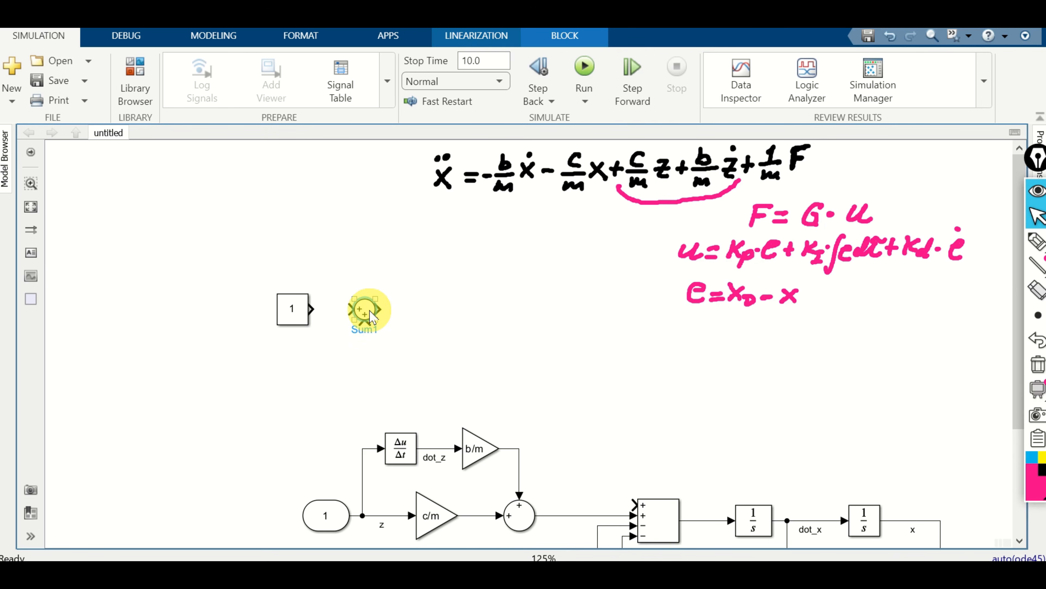
pyautogui.doubleClick(372, 317)
pyautogui.click(396, 322)
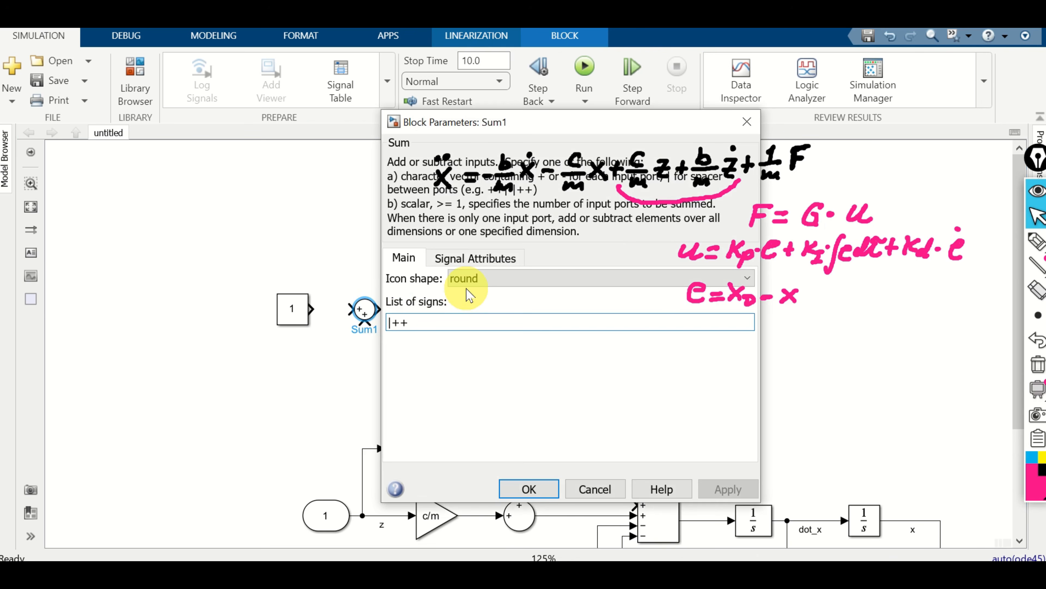
pyautogui.press('Delete')
pyautogui.press('Right')
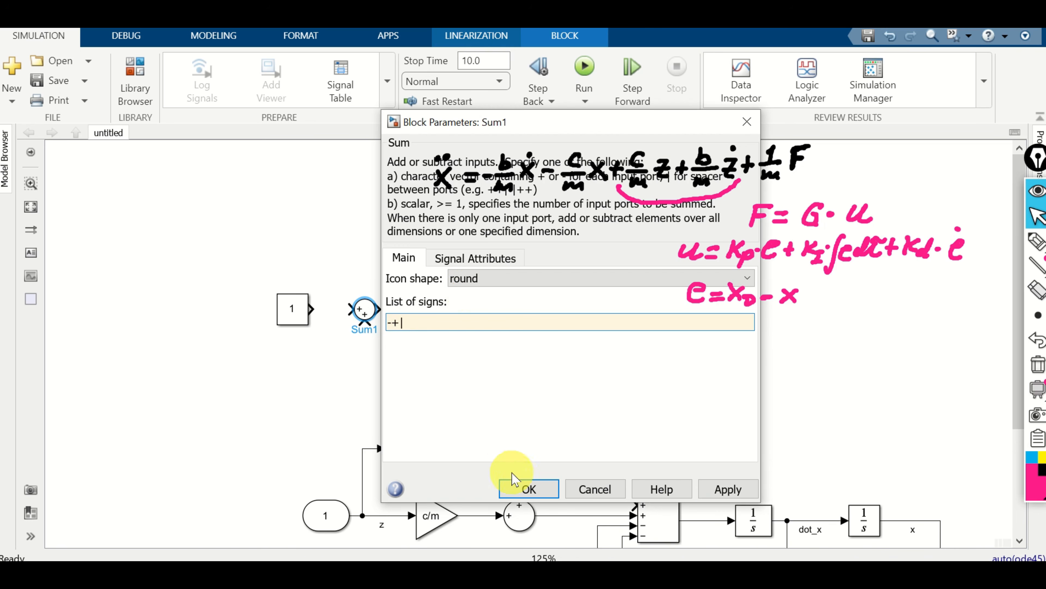
pyautogui.click(517, 489)
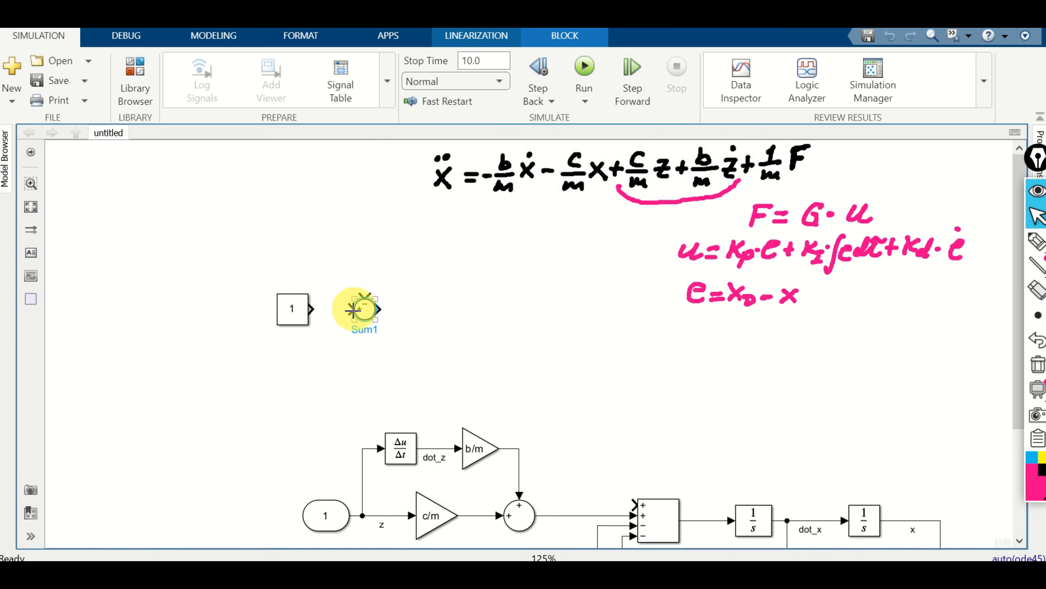
pyautogui.moveTo(352, 309); pyautogui.dragTo(311, 313)
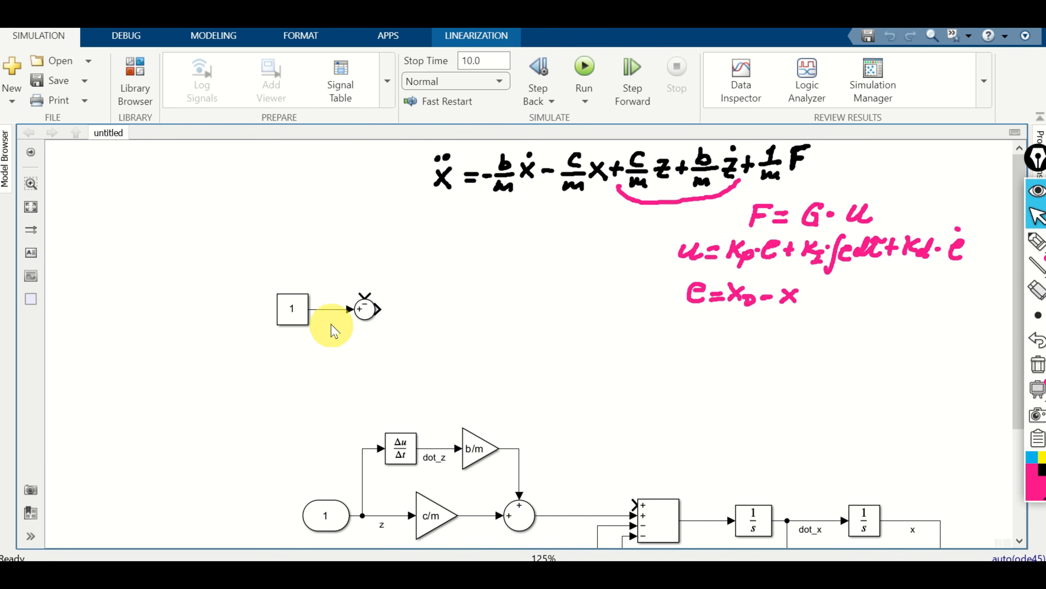
# Step: Rename the Constant block feeding the round Sum block as set_point
pyautogui.click(295, 326)
pyautogui.doubleClick(293, 326)
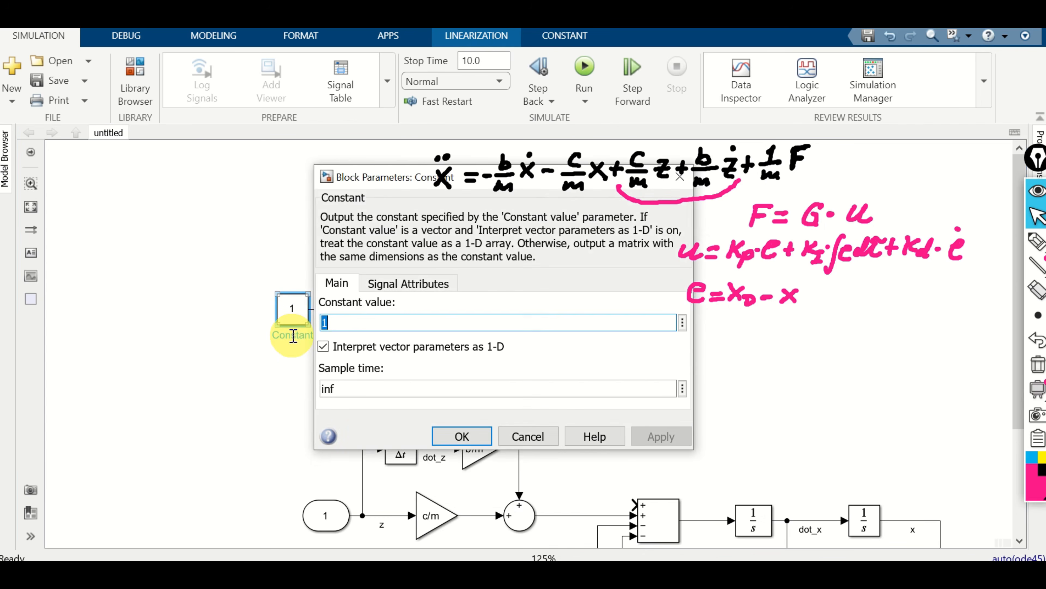
pyautogui.press('Escape')
pyautogui.doubleClick(295, 335)
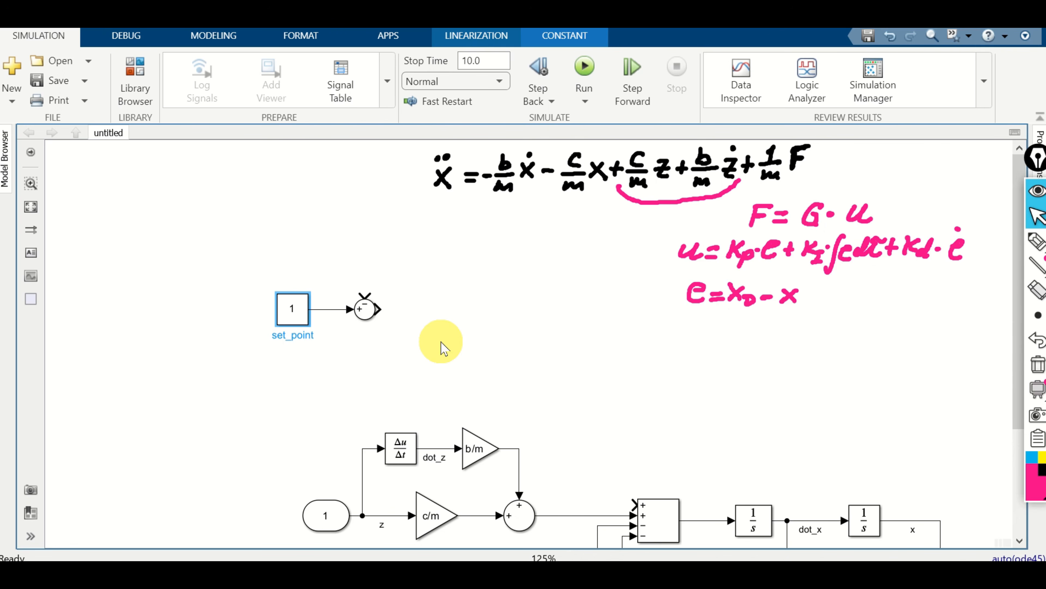
pyautogui.click(431, 348)
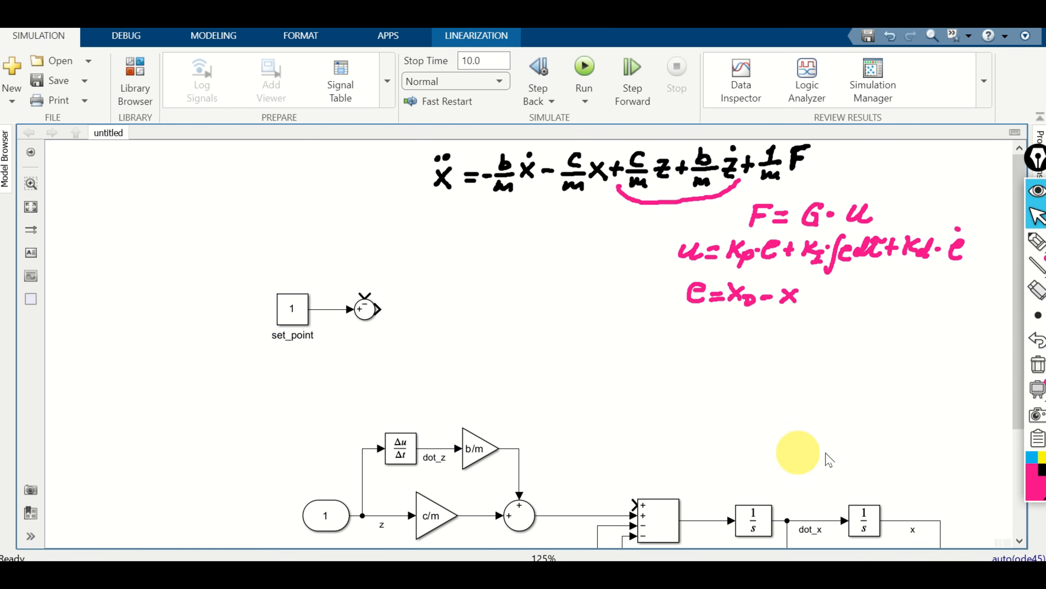
# Step: Feed signal x back to the set-point Sum block's minus input and route the line well above the blocks
pyautogui.click(1038, 190)
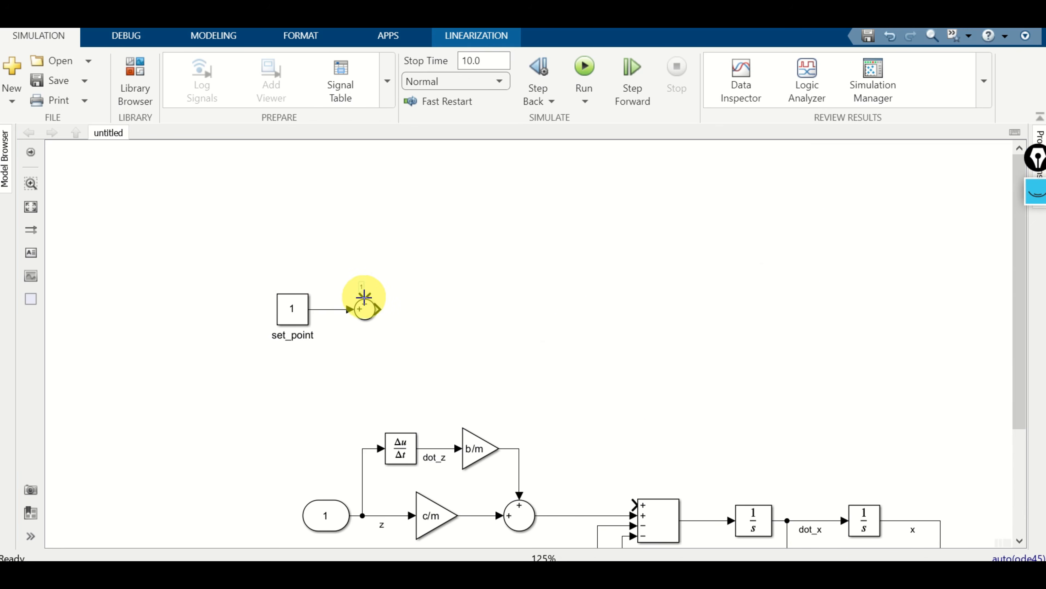
pyautogui.moveTo(364, 296); pyautogui.dragTo(944, 521)
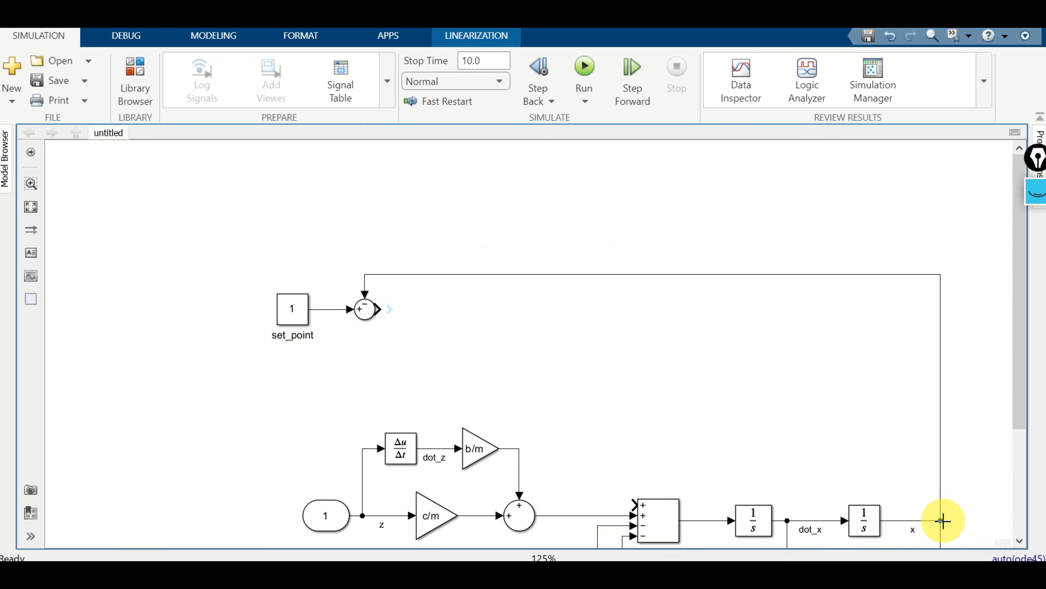
pyautogui.moveTo(458, 274); pyautogui.dragTo(459, 167)
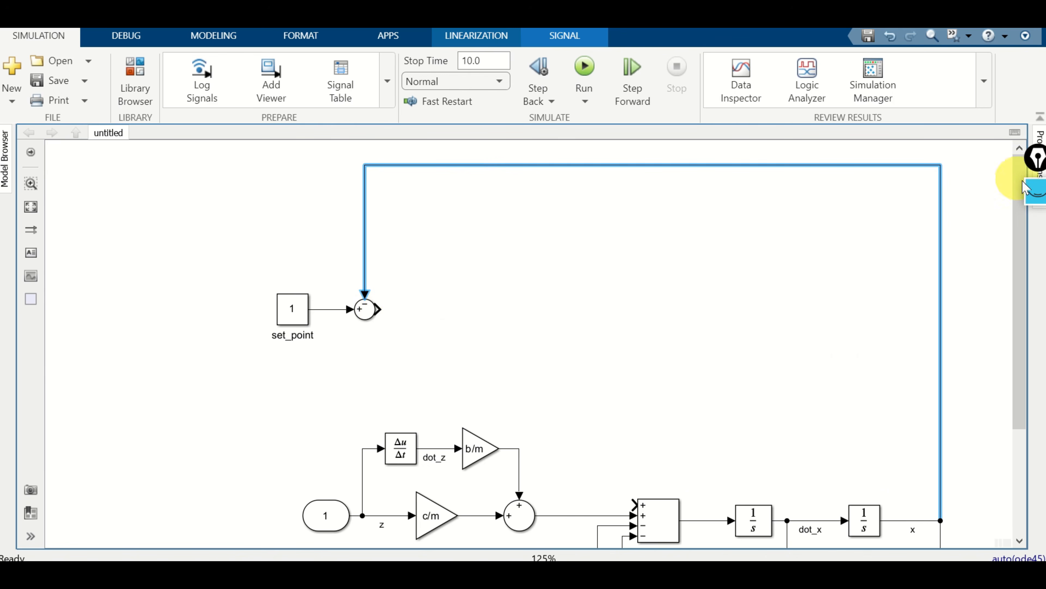
pyautogui.click(1025, 188)
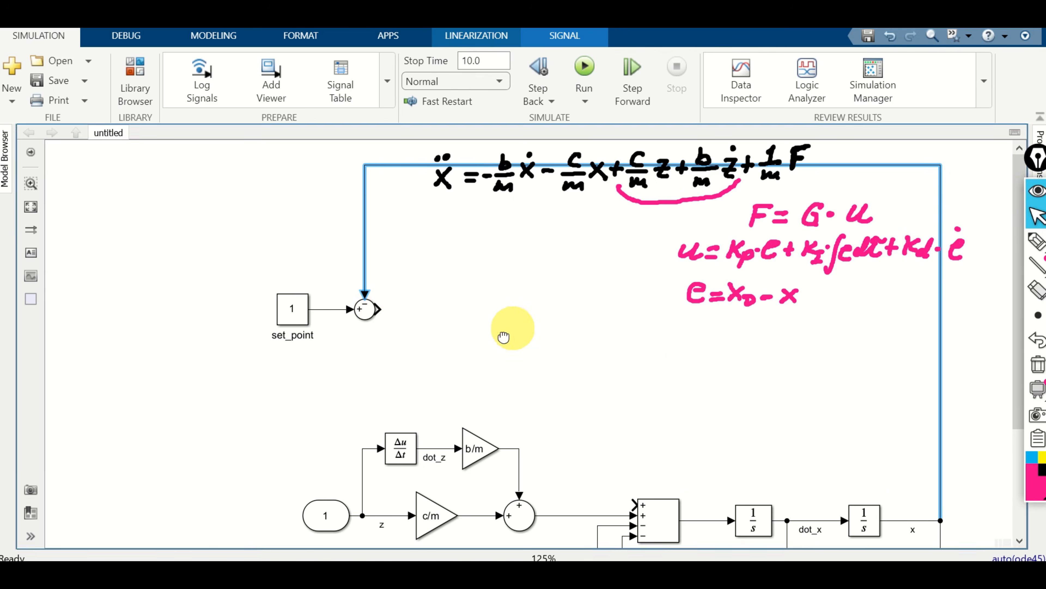
# Step: Insert a Gain block above and to the right of the set-point Sum block and set its gain to kp
pyautogui.moveTo(503, 337); pyautogui.dragTo(339, 359)
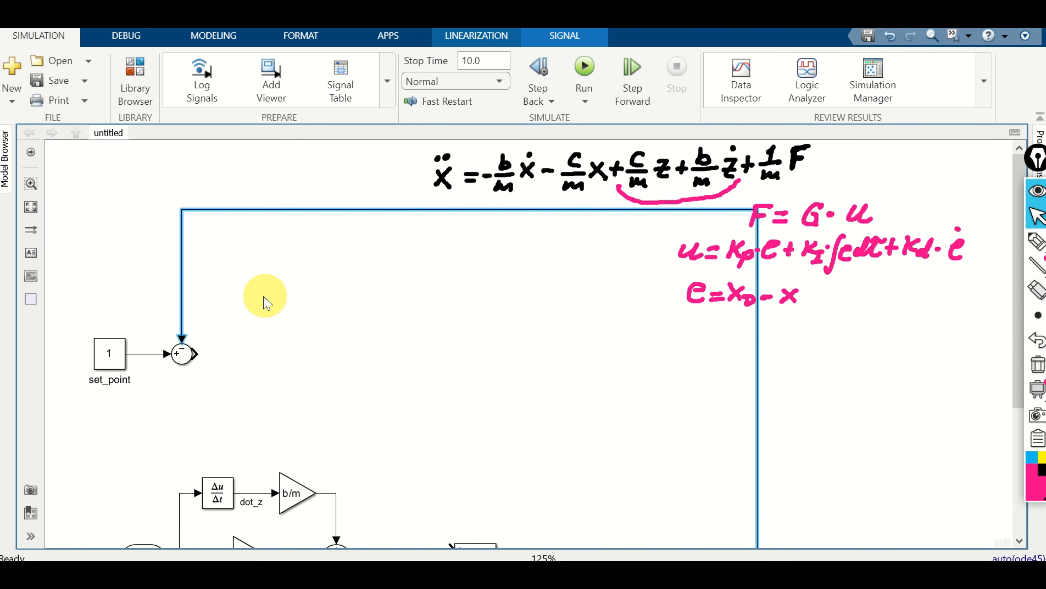
pyautogui.doubleClick(241, 274)
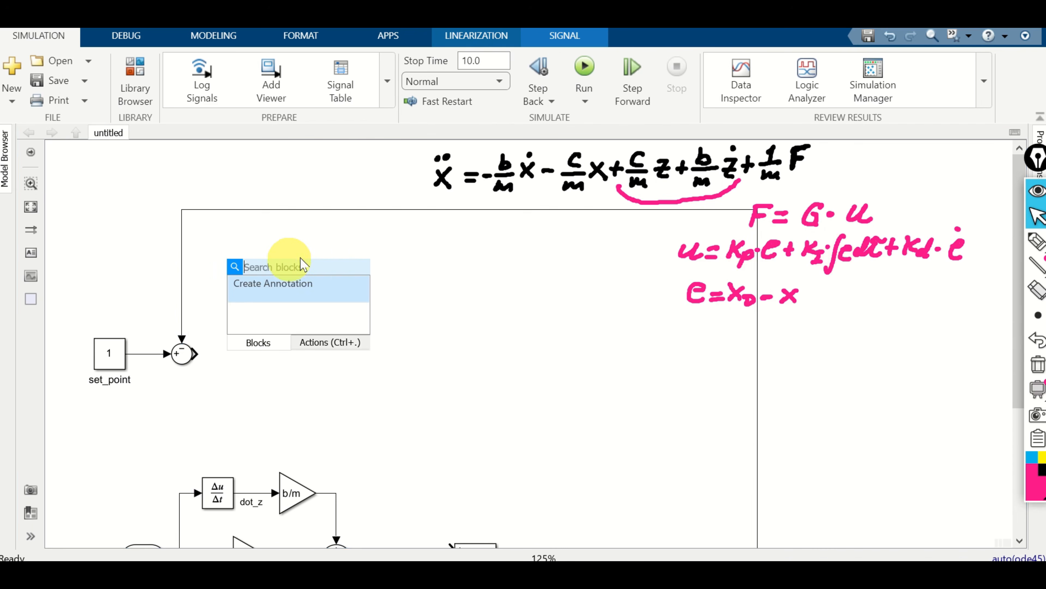
pyautogui.write('gain')
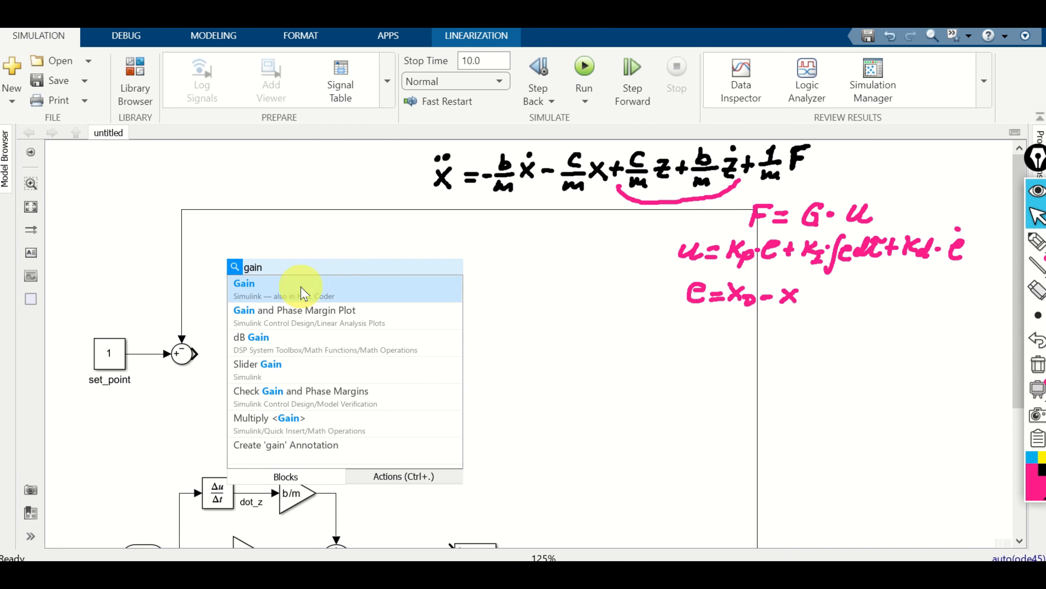
pyautogui.click(293, 290)
pyautogui.doubleClick(237, 268)
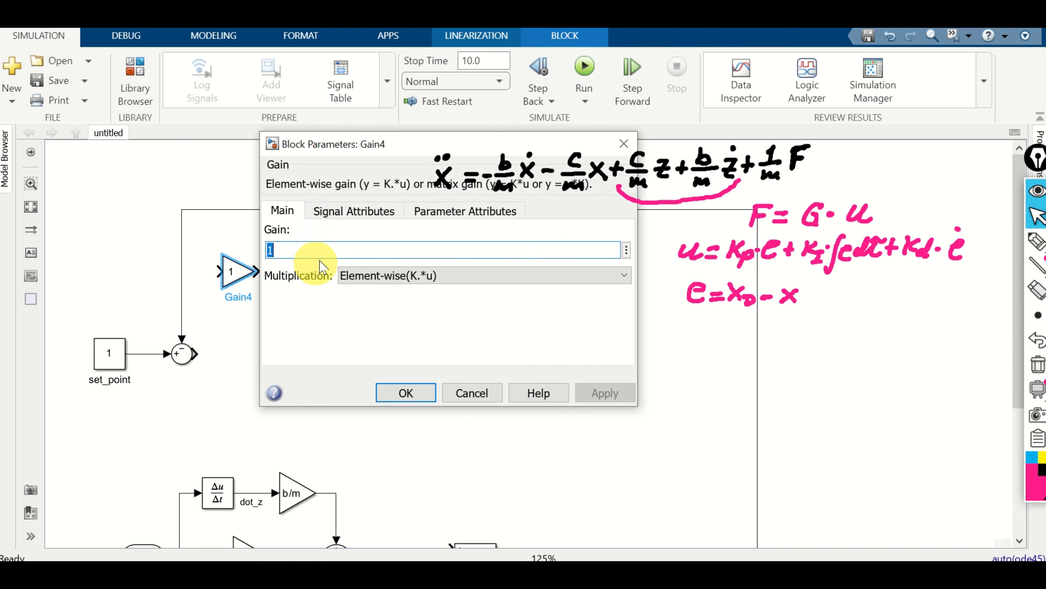
pyautogui.write('kp')
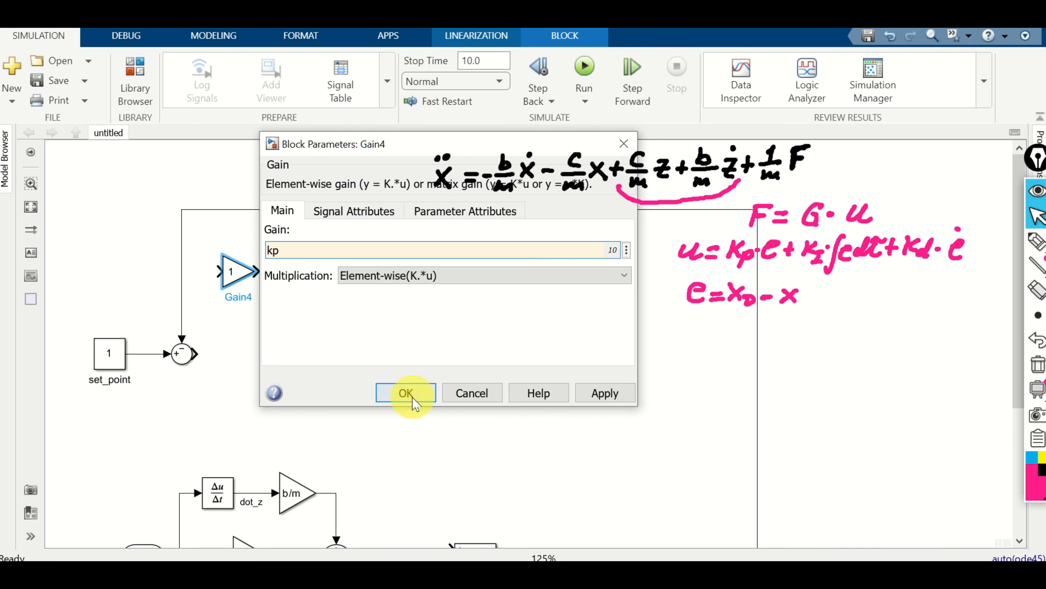
pyautogui.click(406, 394)
pyautogui.moveTo(241, 280); pyautogui.dragTo(256, 280)
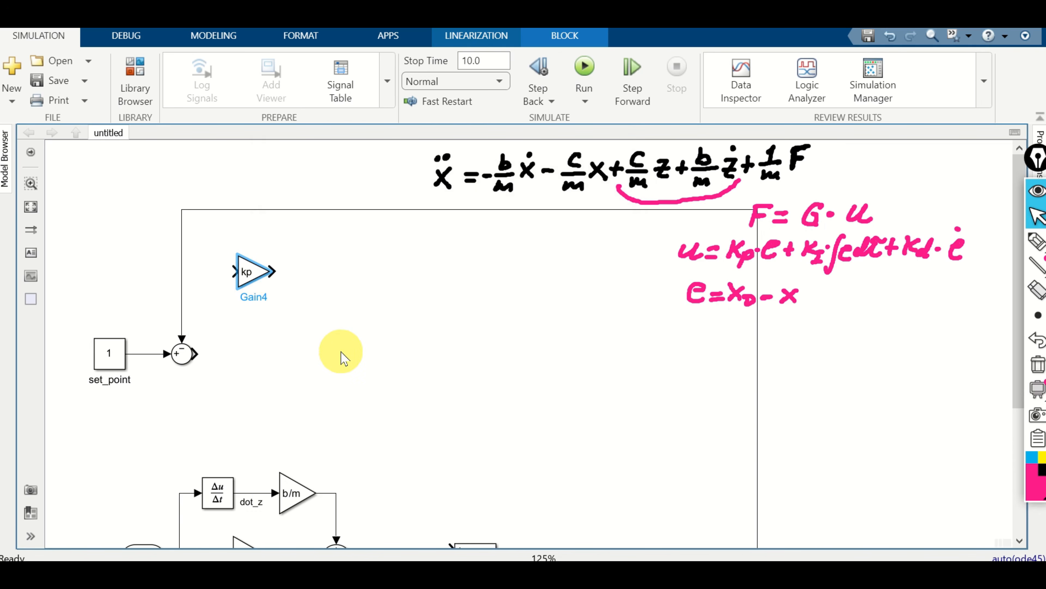
# Step: Insert an Add block to the right of the set-point Sum block and set its list of signs to +++
pyautogui.doubleClick(339, 359)
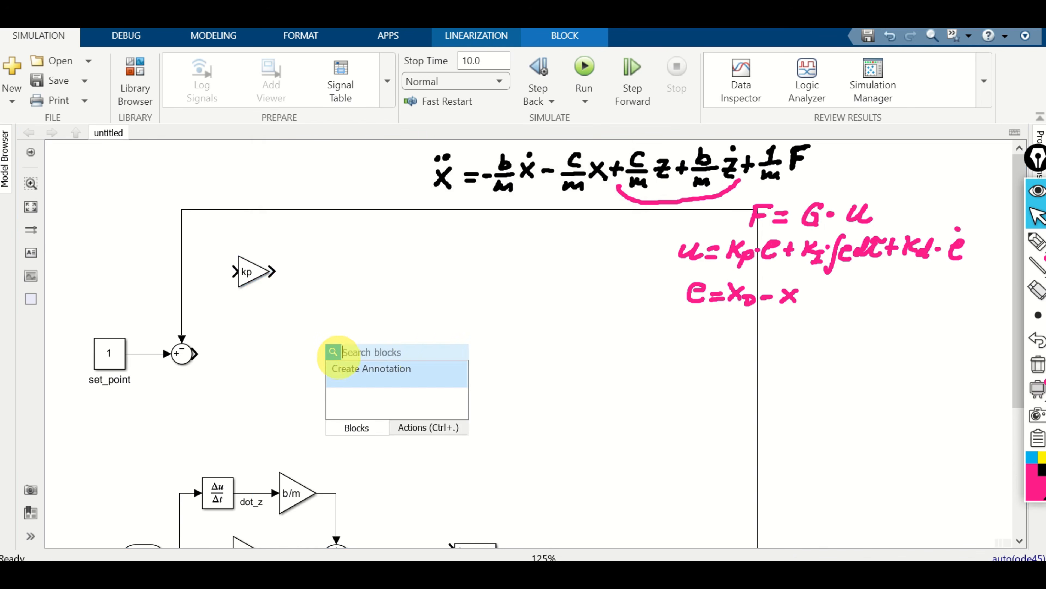
pyautogui.write('add')
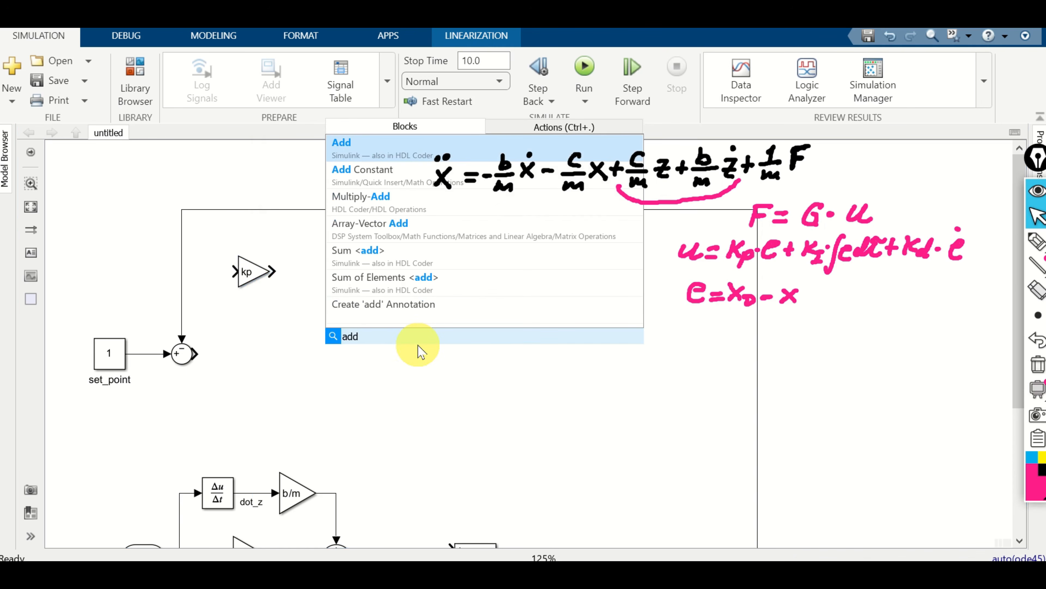
pyautogui.click(363, 146)
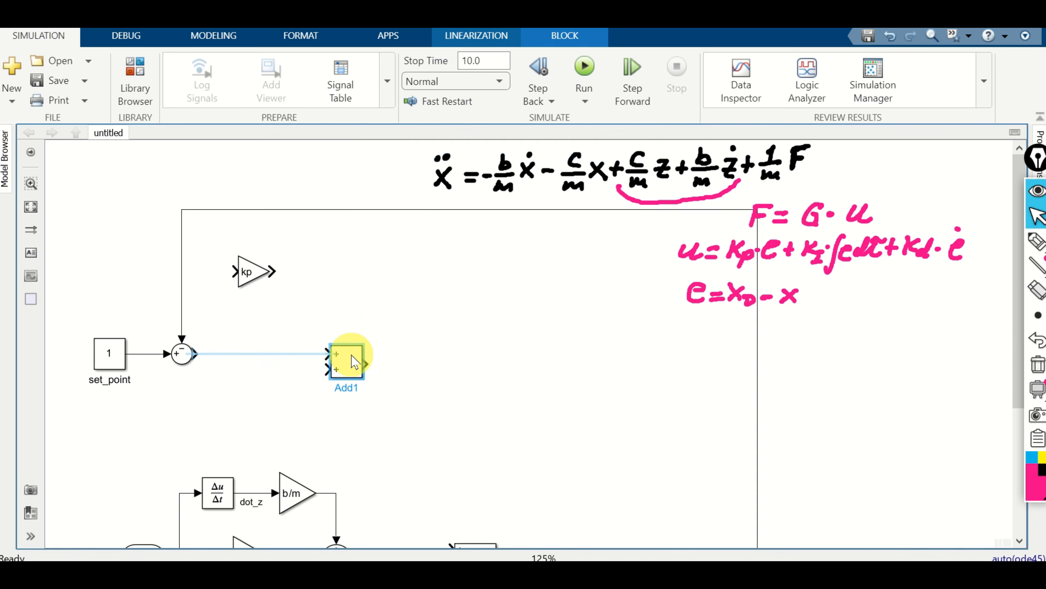
pyautogui.doubleClick(354, 362)
pyautogui.doubleClick(434, 375)
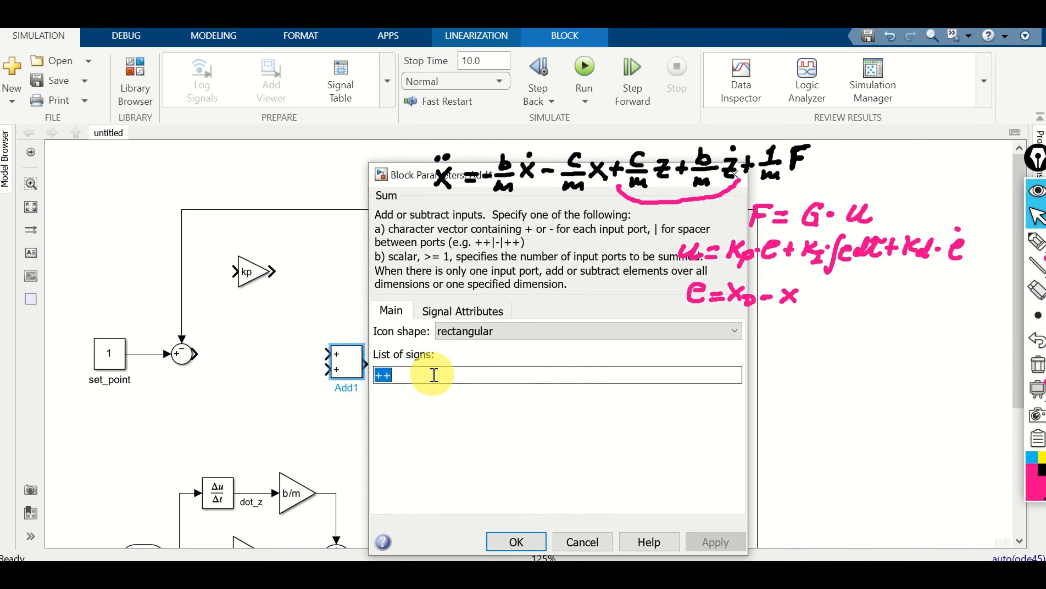
pyautogui.write('+++')
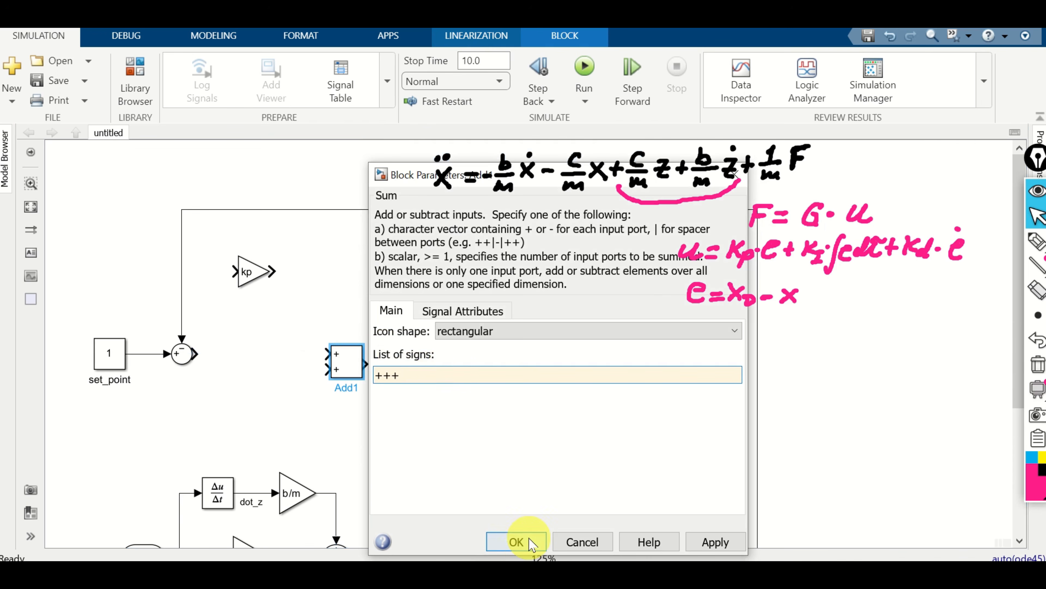
pyautogui.click(516, 542)
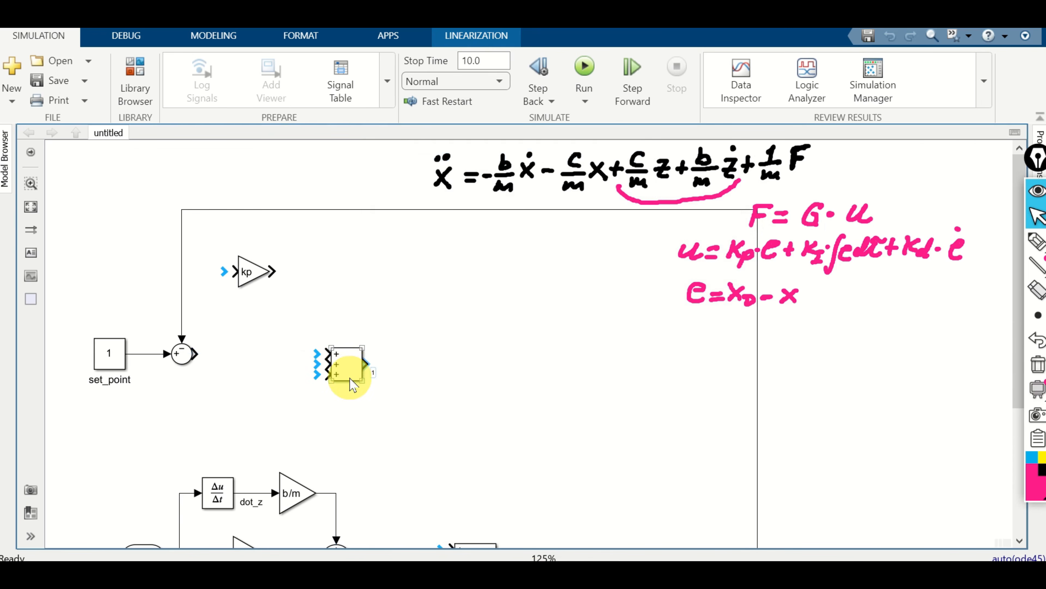
pyautogui.moveTo(346, 373); pyautogui.dragTo(347, 364)
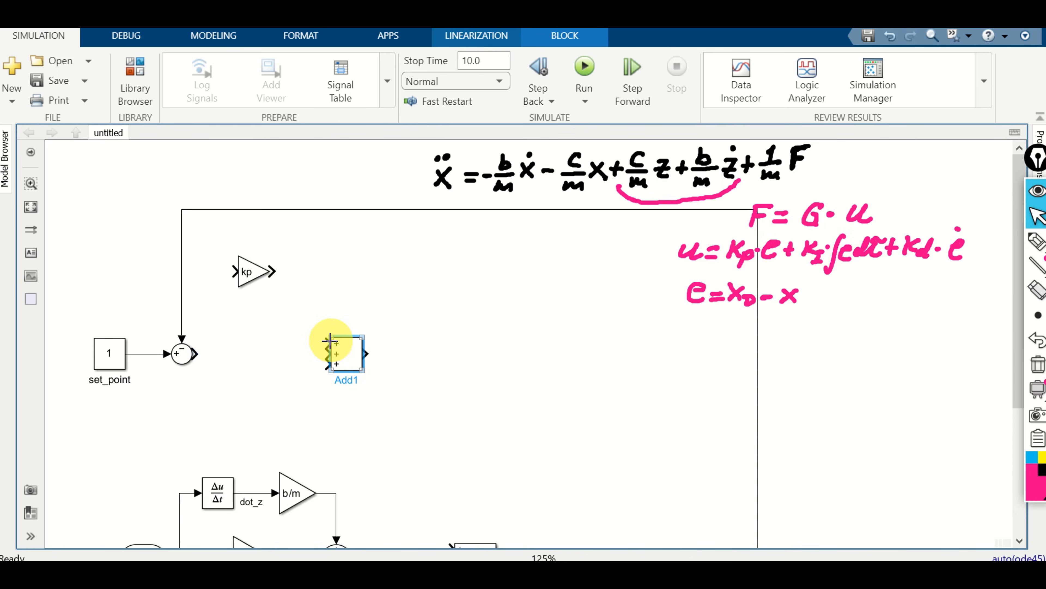
# Step: Connect the Sum output through the kp gain to the Add block's first input, leaving more room before the Add block
pyautogui.moveTo(330, 340)
pyautogui.mouseDown()
pyautogui.moveTo(273, 273)
pyautogui.moveTo(194, 353)
pyautogui.mouseUp()
pyautogui.click(353, 361)
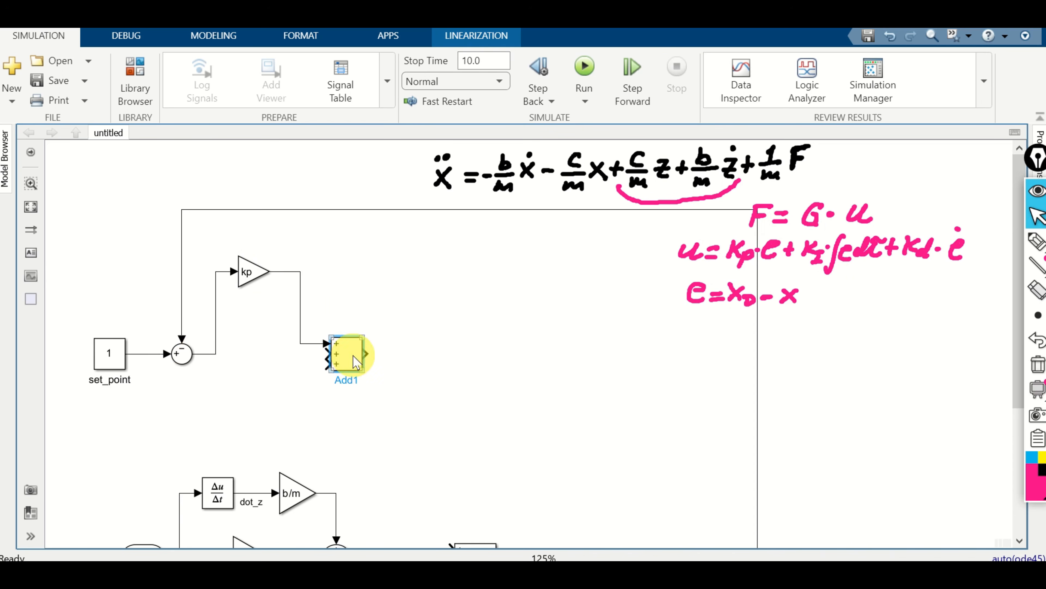
pyautogui.moveTo(354, 361); pyautogui.dragTo(379, 351)
pyautogui.click(310, 294)
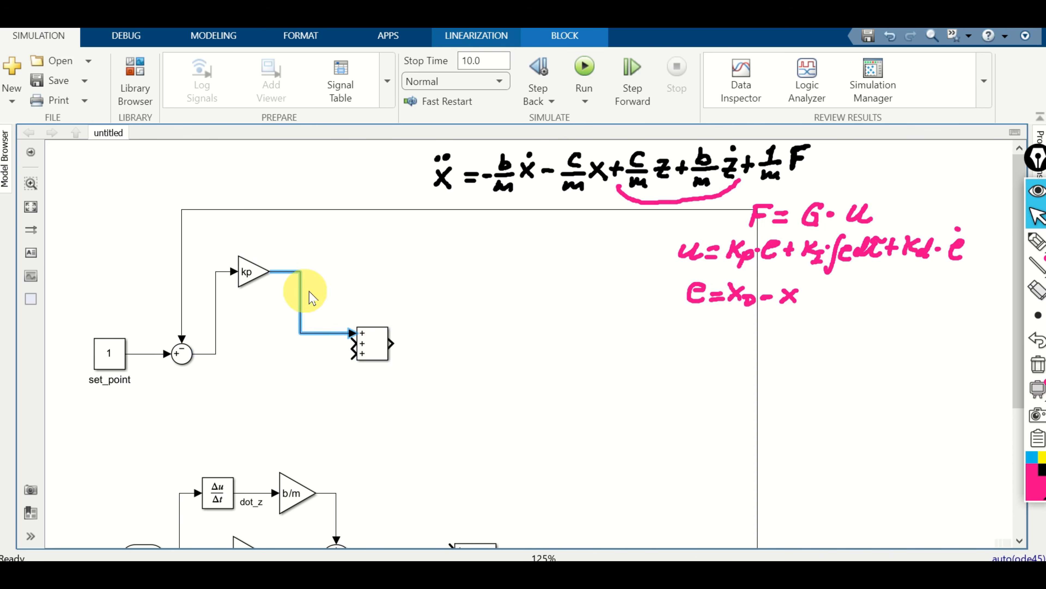
pyautogui.moveTo(310, 295); pyautogui.dragTo(351, 291)
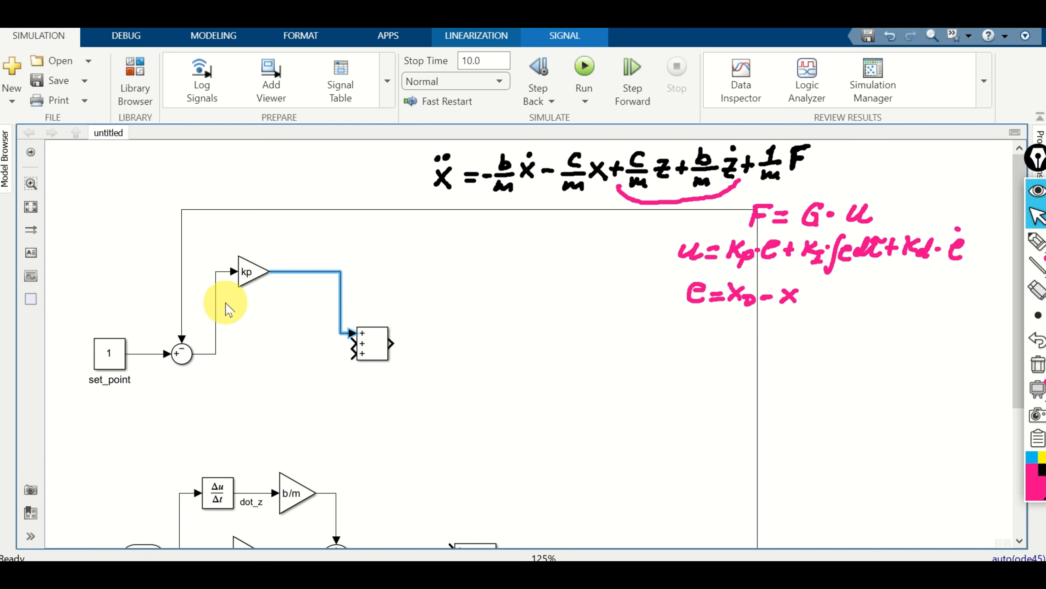
# Step: Insert an Integrator block below the kp gain and branch the set-point Sum block's output to its input
pyautogui.doubleClick(243, 311)
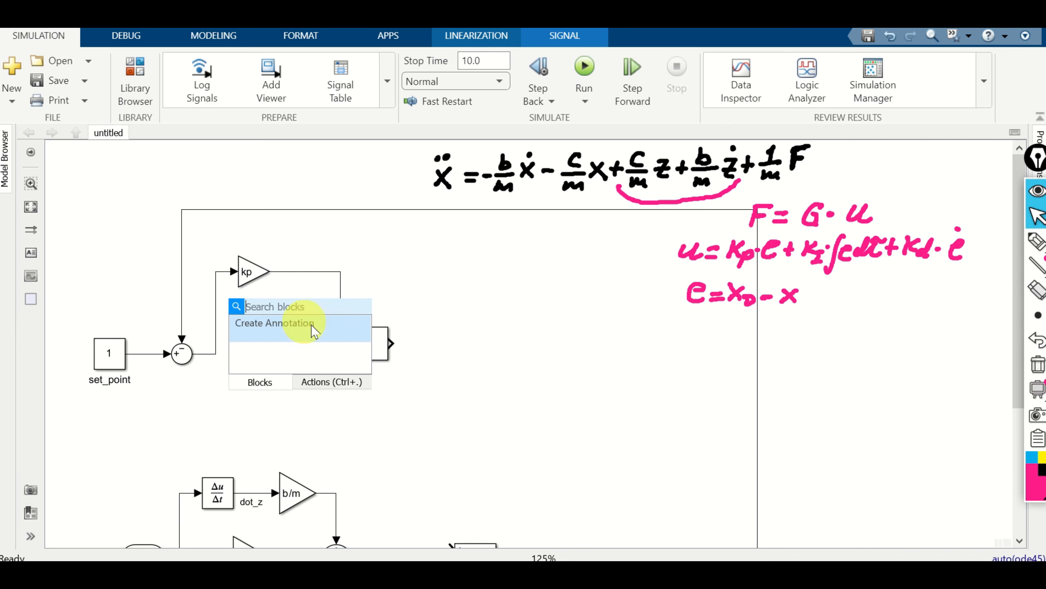
pyautogui.write('inte')
pyautogui.click(335, 338)
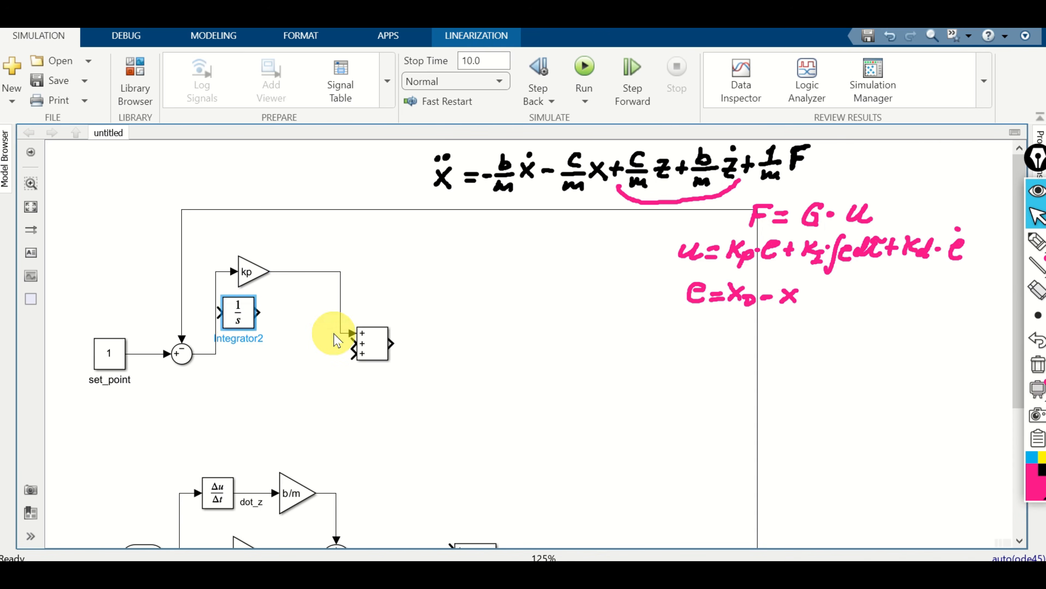
pyautogui.moveTo(234, 315); pyautogui.dragTo(213, 355)
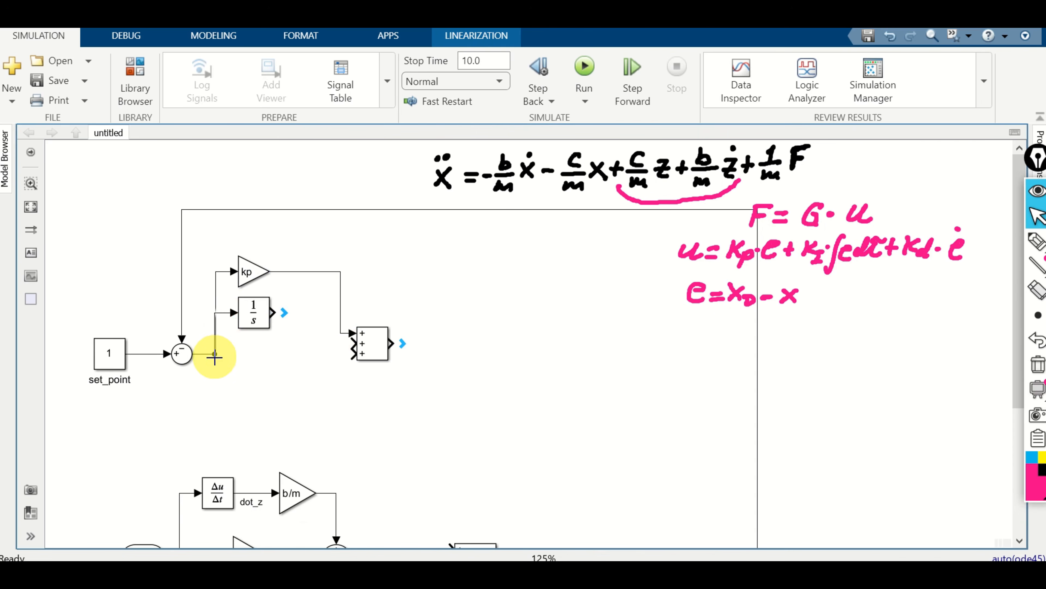
pyautogui.click(267, 323)
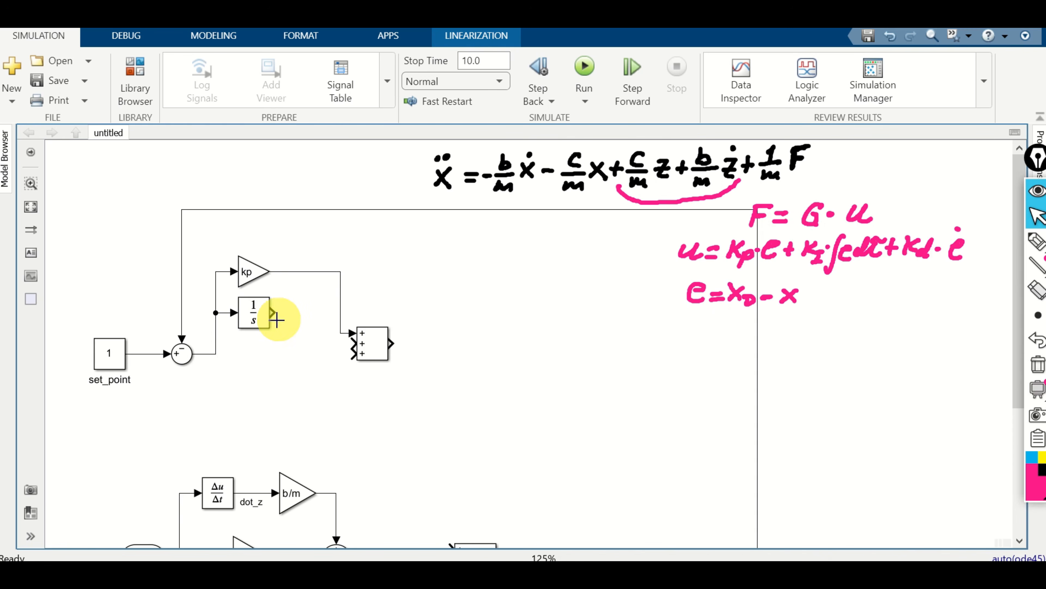
# Step: Insert a Gain block fed by the new Integrator, and shift the Add block and kp output line clear of it
pyautogui.doubleClick(298, 311)
pyautogui.write('gain')
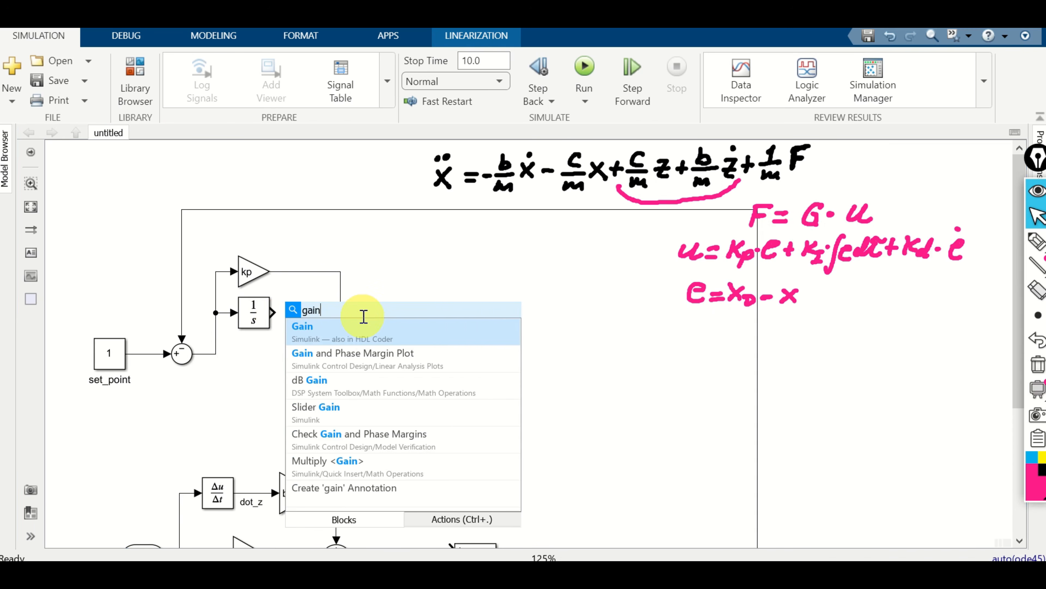
pyautogui.click(343, 338)
pyautogui.moveTo(295, 319); pyautogui.dragTo(311, 313)
pyautogui.moveTo(374, 339); pyautogui.dragTo(394, 342)
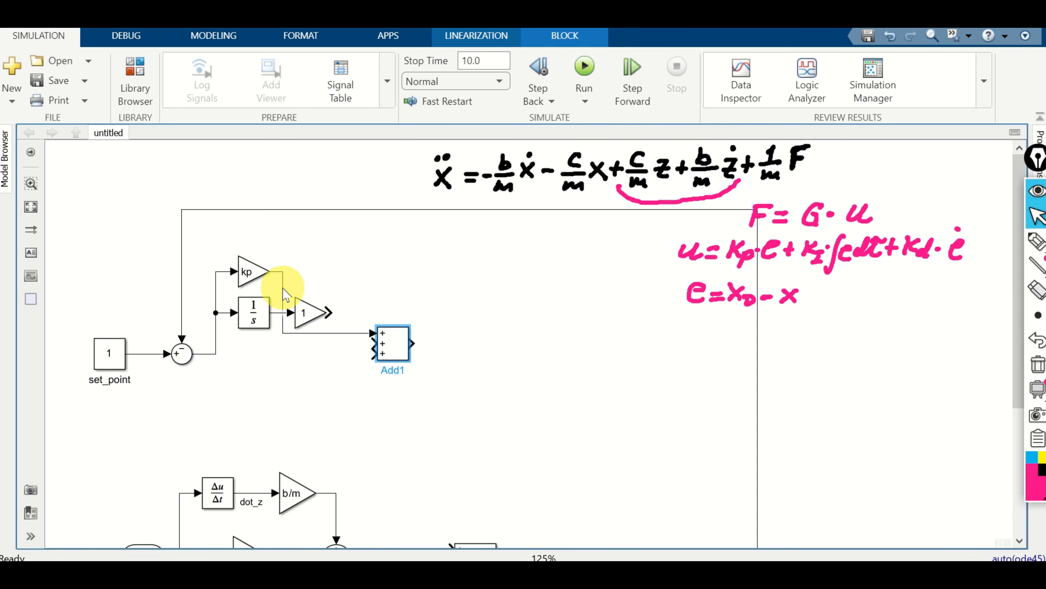
pyautogui.moveTo(282, 287); pyautogui.dragTo(357, 283)
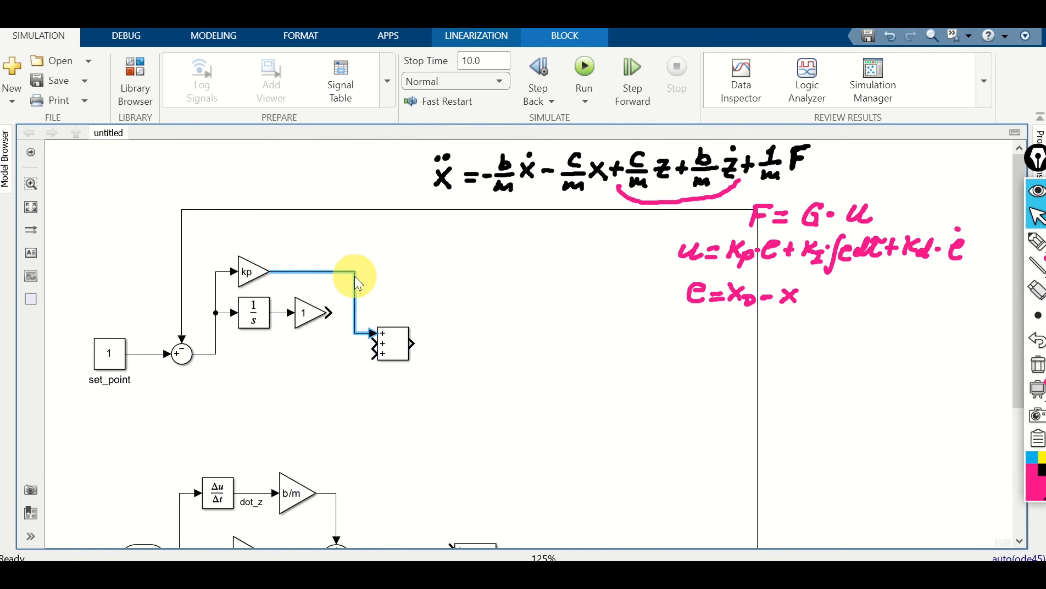
# Step: Set the gain after the new Integrator to ki and connect its output to the Add block's second input
pyautogui.doubleClick(309, 312)
pyautogui.write('ki')
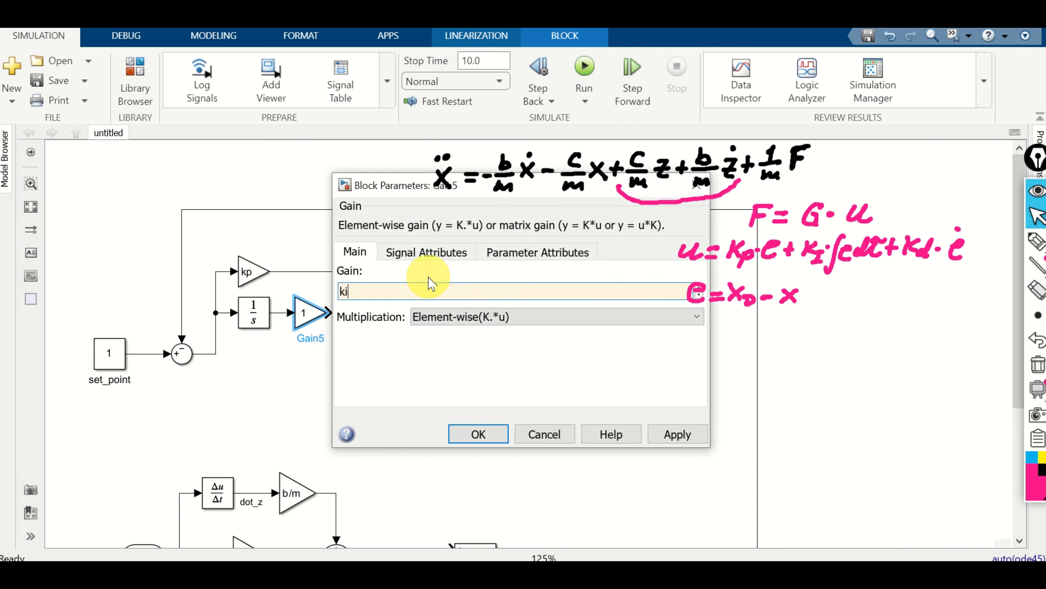
pyautogui.click(486, 434)
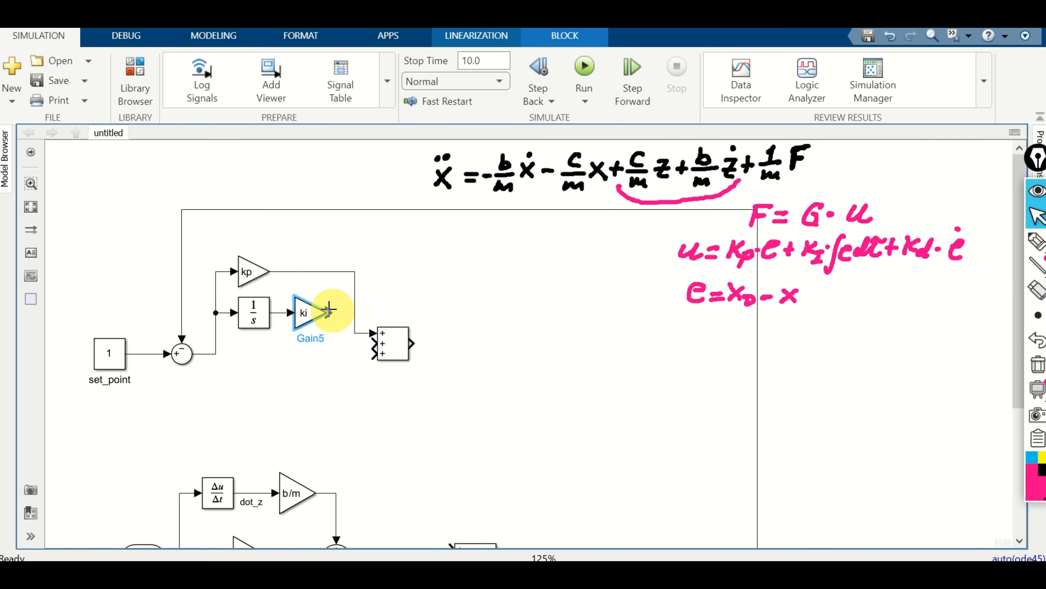
pyautogui.moveTo(329, 312); pyautogui.dragTo(369, 344)
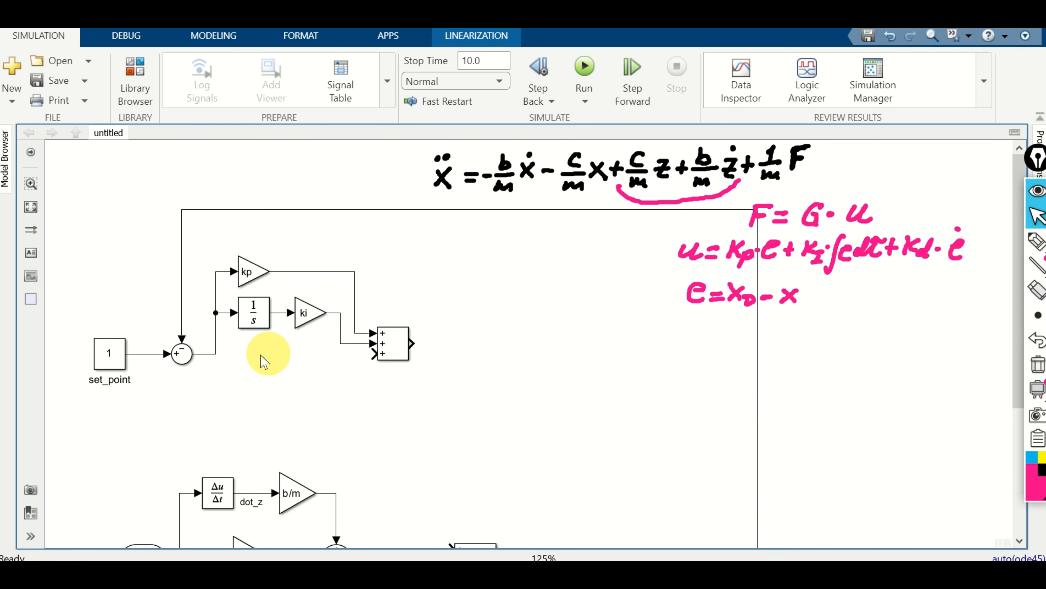
# Step: Insert a Derivative block below the Integrator in the controller and branch the set-point Sum block's output to its input
pyautogui.doubleClick(264, 361)
pyautogui.write('r')
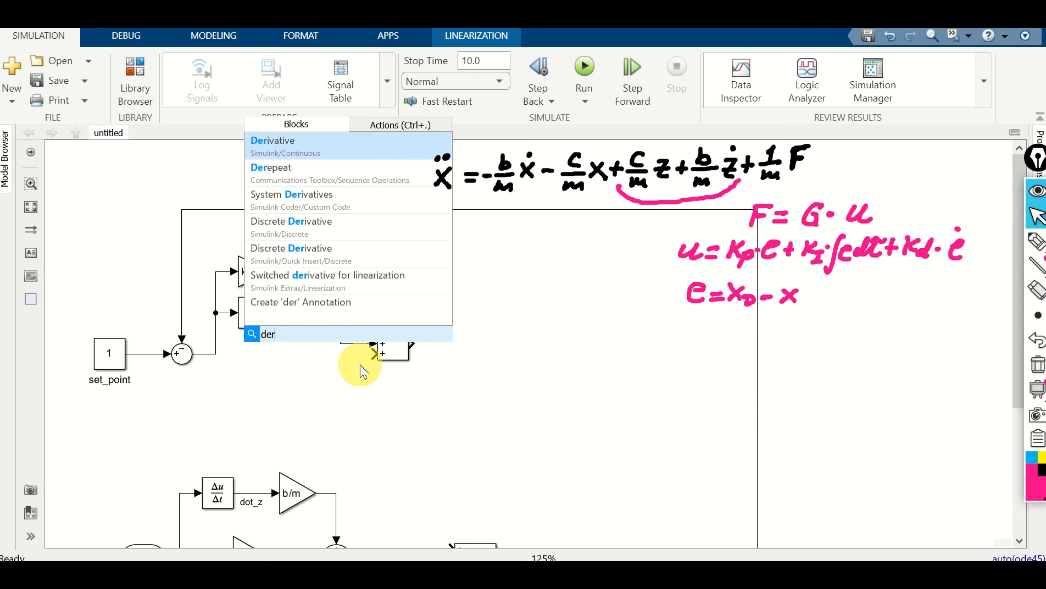
pyautogui.click(299, 151)
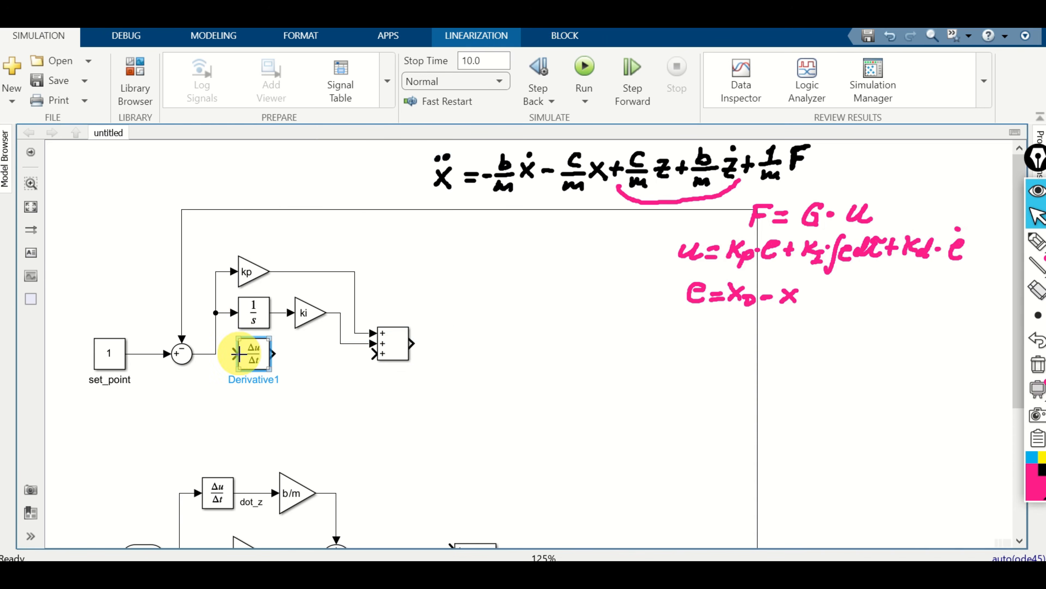
pyautogui.moveTo(236, 353); pyautogui.dragTo(214, 353)
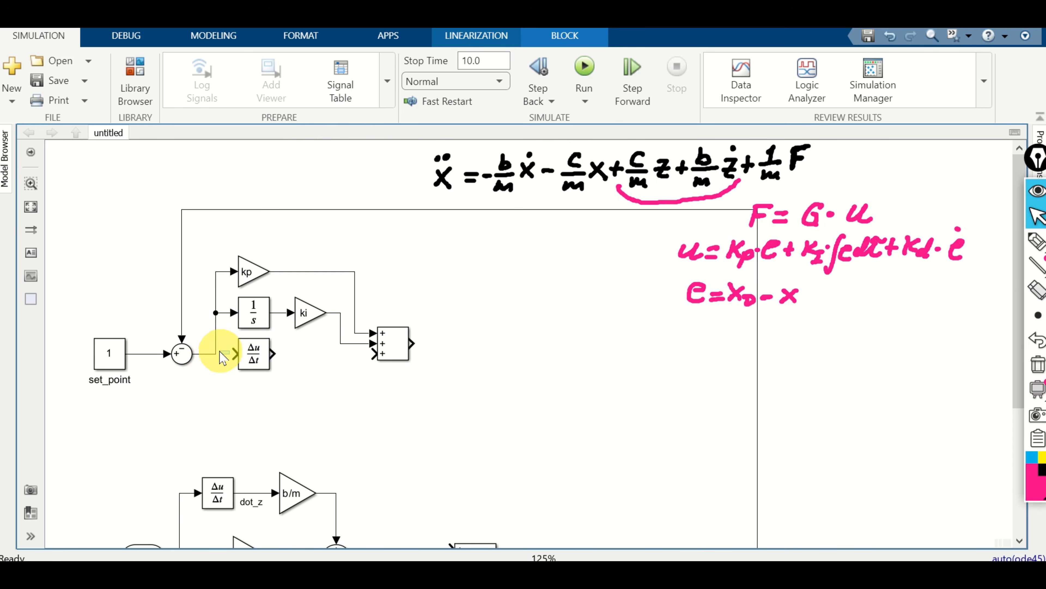
pyautogui.click(216, 355)
pyautogui.click(248, 361)
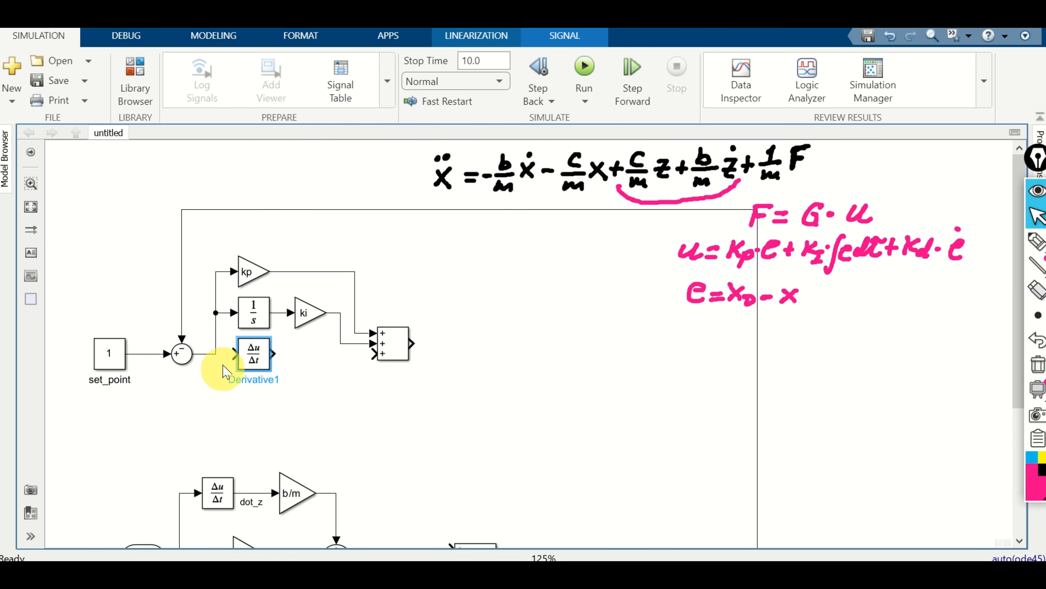
pyautogui.moveTo(233, 351); pyautogui.dragTo(216, 353)
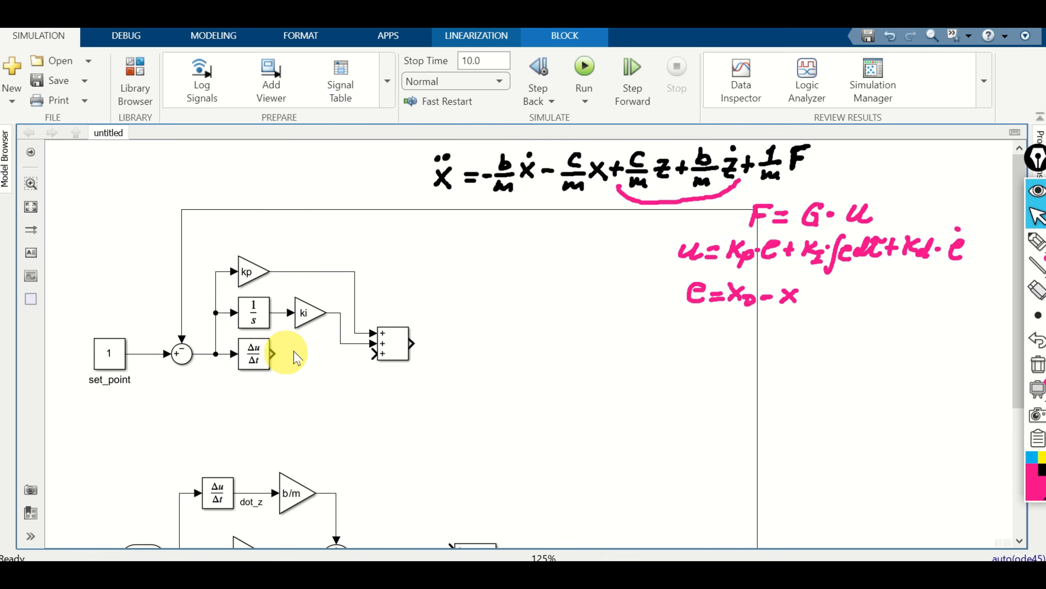
# Step: Insert a Gain block fed by the new Derivative, set its gain to kd, and connect it to the Add block's third input
pyautogui.doubleClick(300, 346)
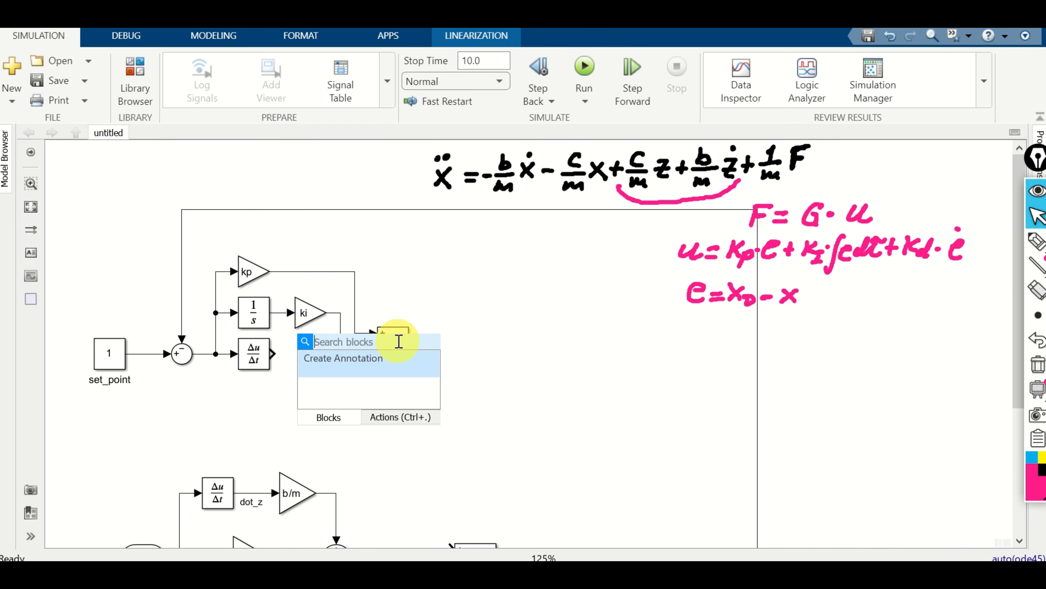
pyautogui.write('gain')
pyautogui.click(334, 375)
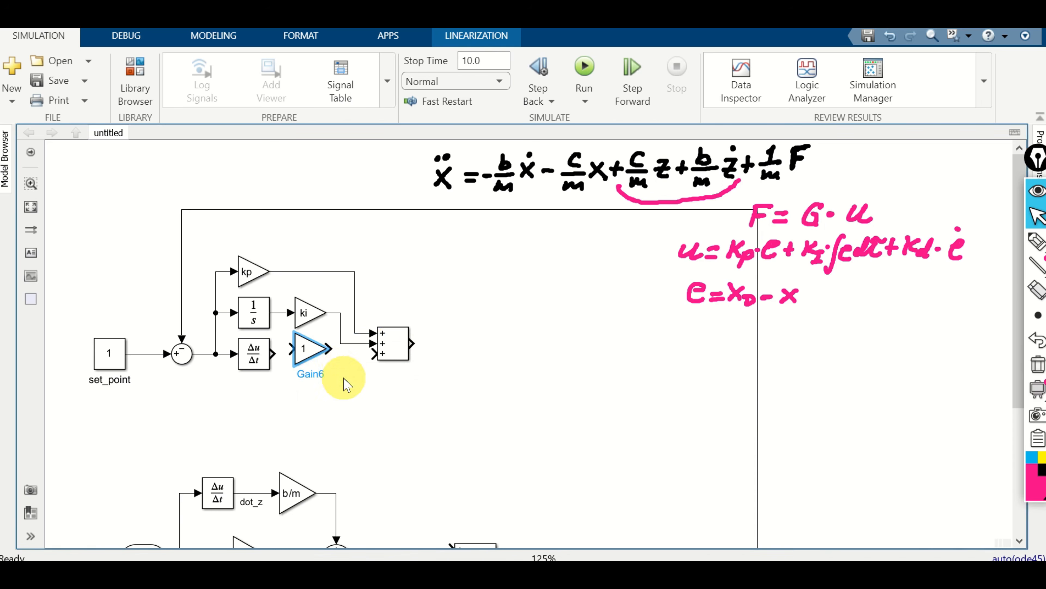
pyautogui.doubleClick(306, 356)
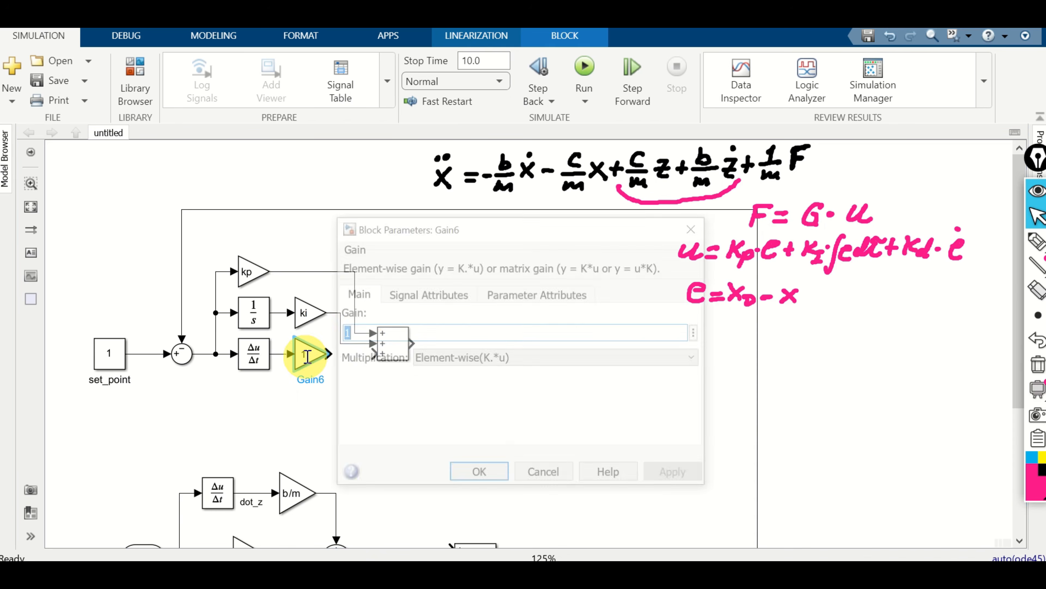
pyautogui.doubleClick(350, 332)
pyautogui.write('kd')
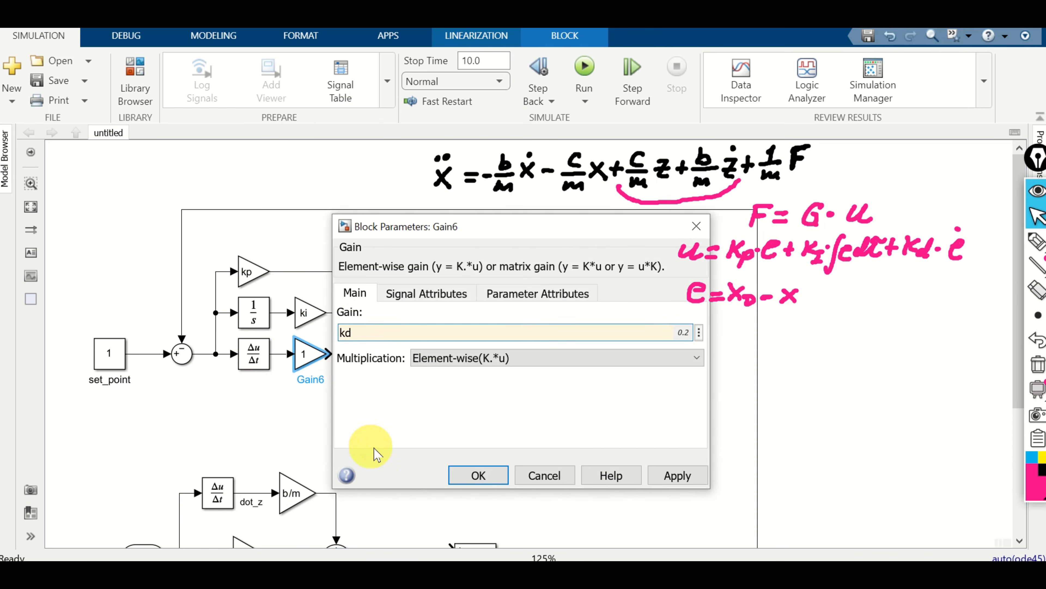
pyautogui.click(474, 474)
pyautogui.moveTo(325, 353); pyautogui.dragTo(373, 353)
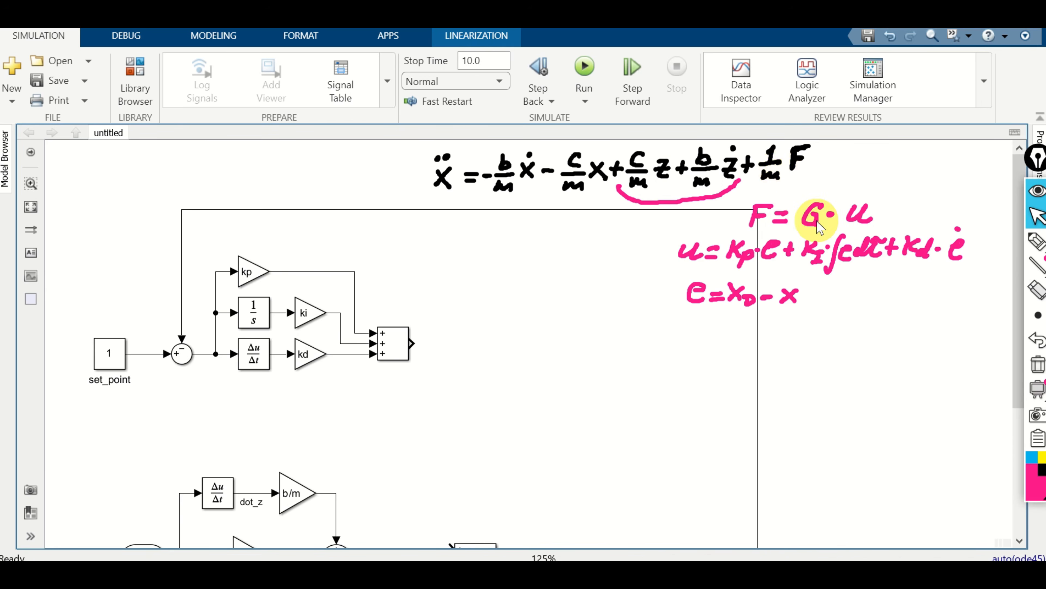
# Step: Add a Gain block with gain G/m fed by the controller's Add block, enlarged enough to show its expression
pyautogui.doubleClick(464, 351)
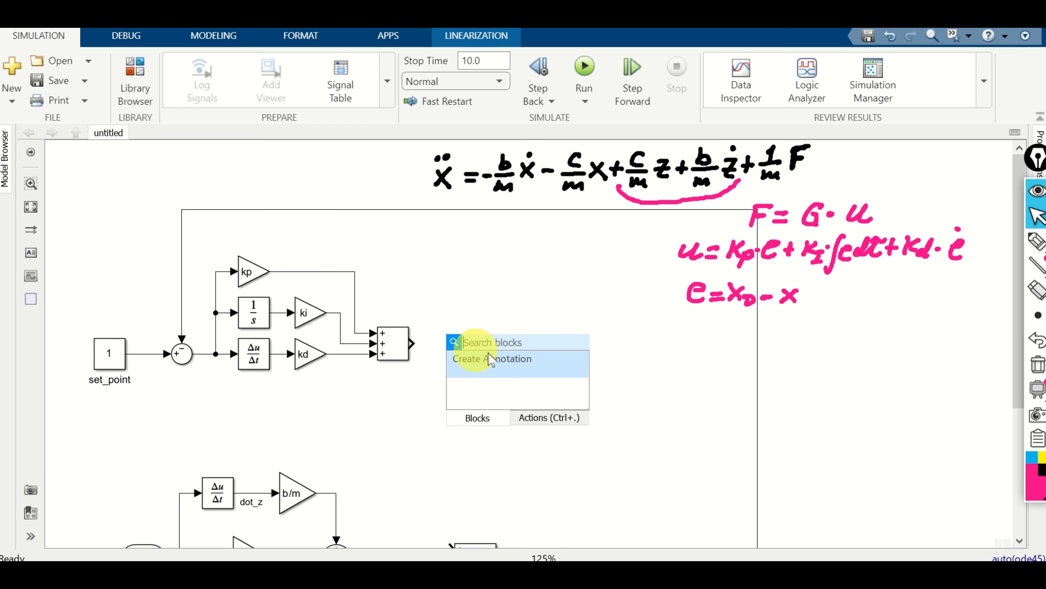
pyautogui.write('gain')
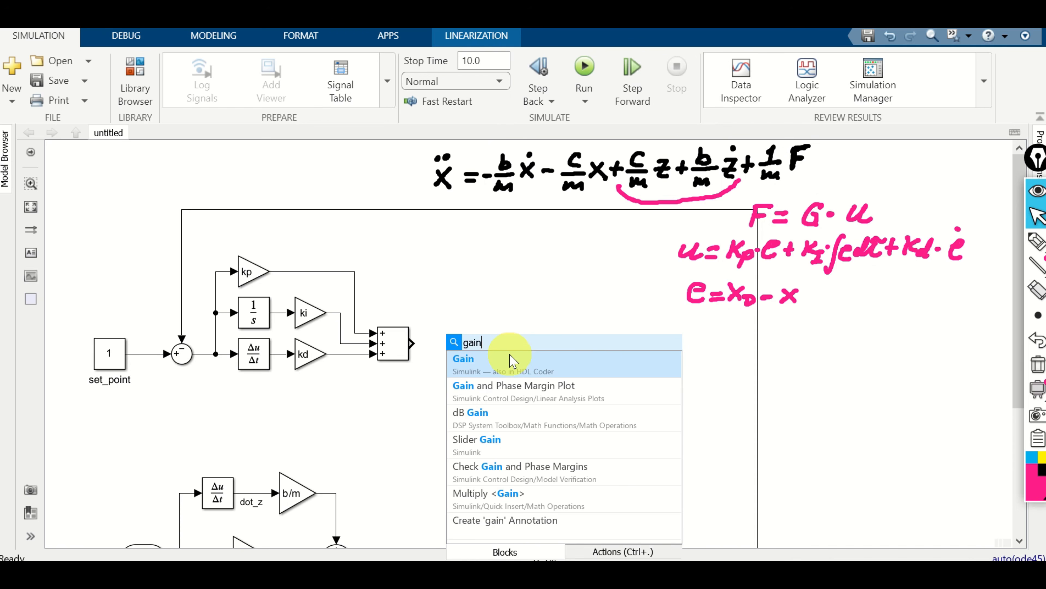
pyautogui.click(511, 361)
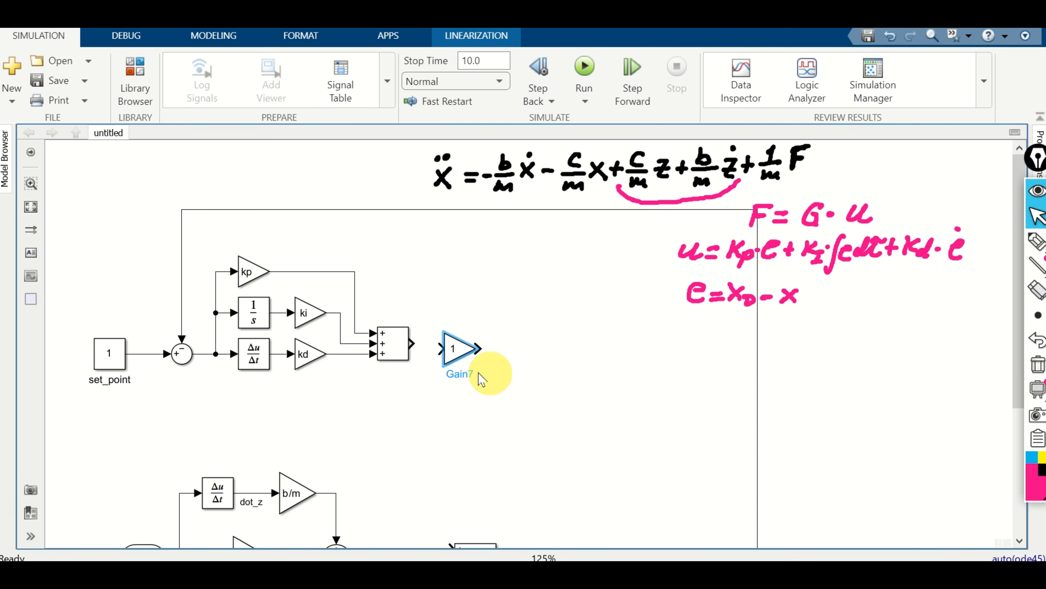
pyautogui.doubleClick(474, 344)
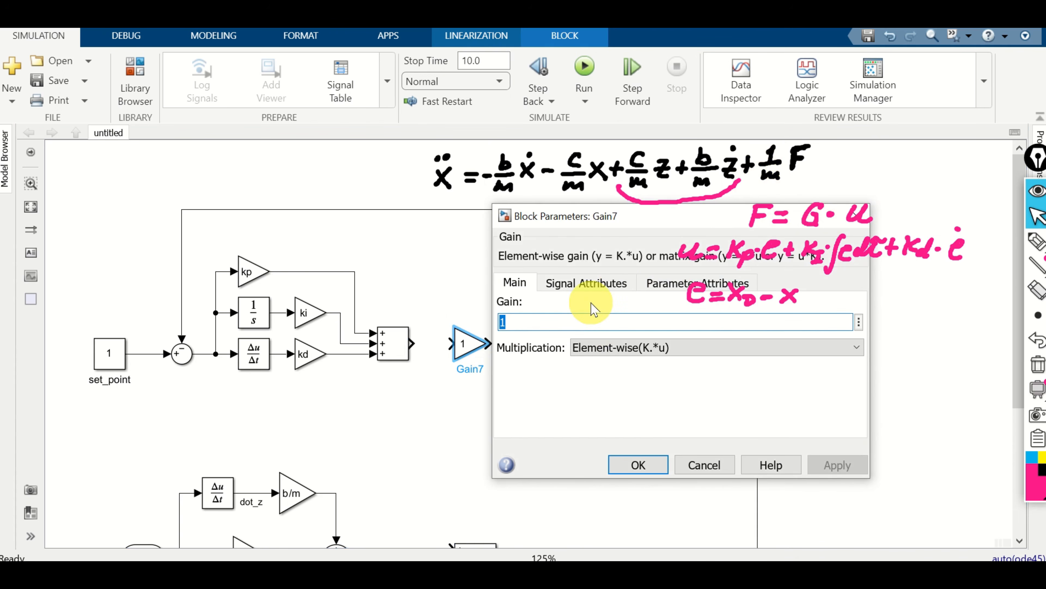
pyautogui.write('G/m')
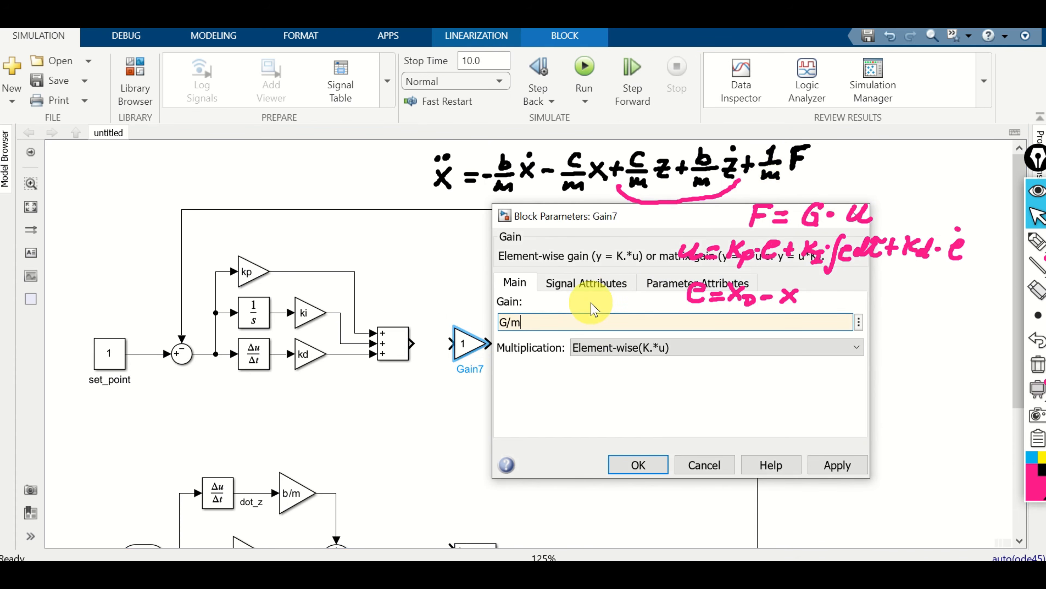
pyautogui.click(573, 363)
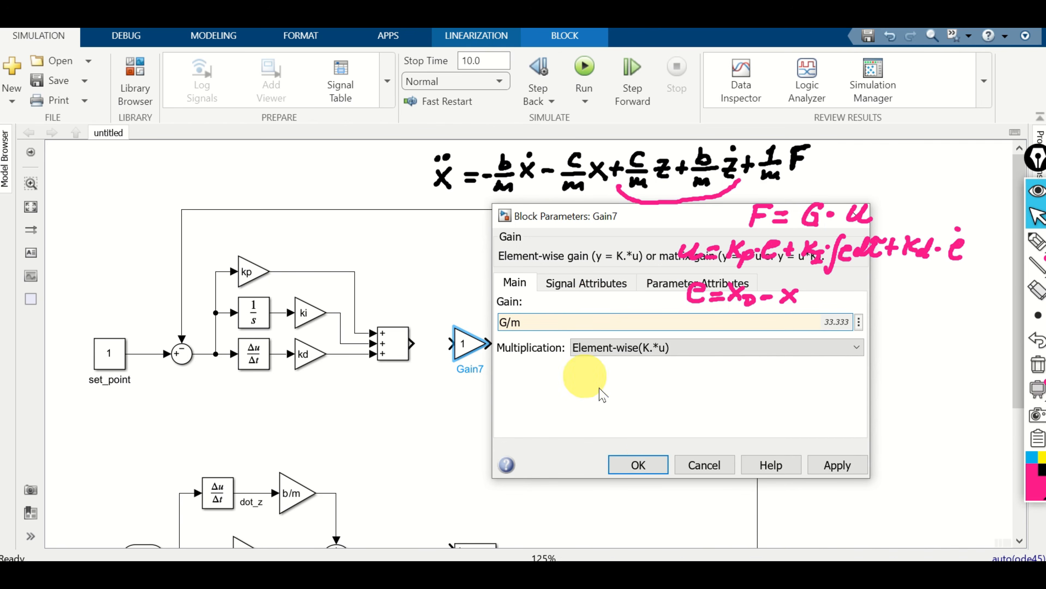
pyautogui.click(634, 466)
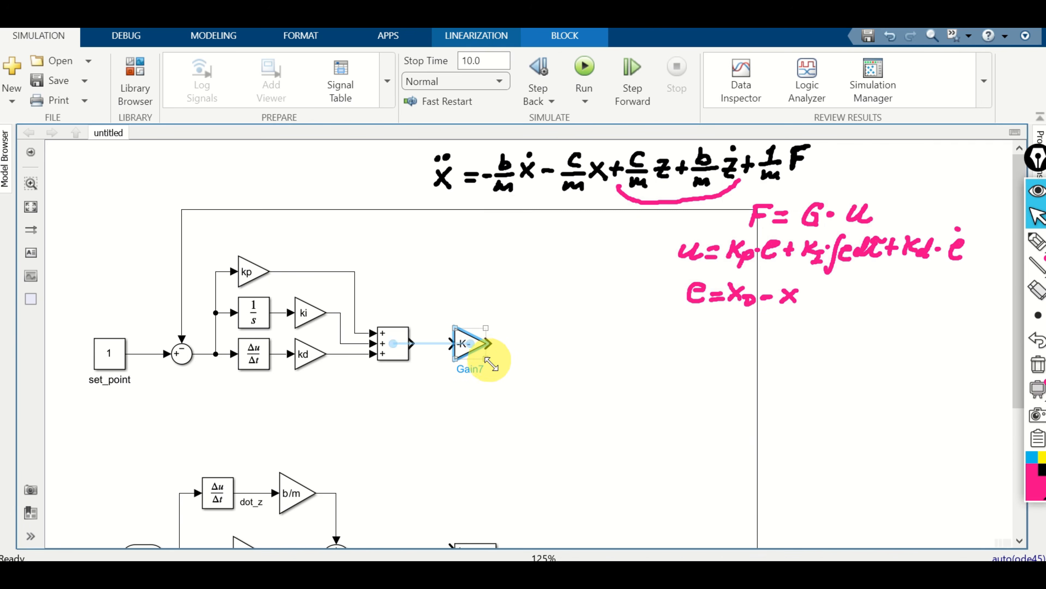
pyautogui.moveTo(490, 364); pyautogui.dragTo(428, 351)
pyautogui.doubleClick(429, 332)
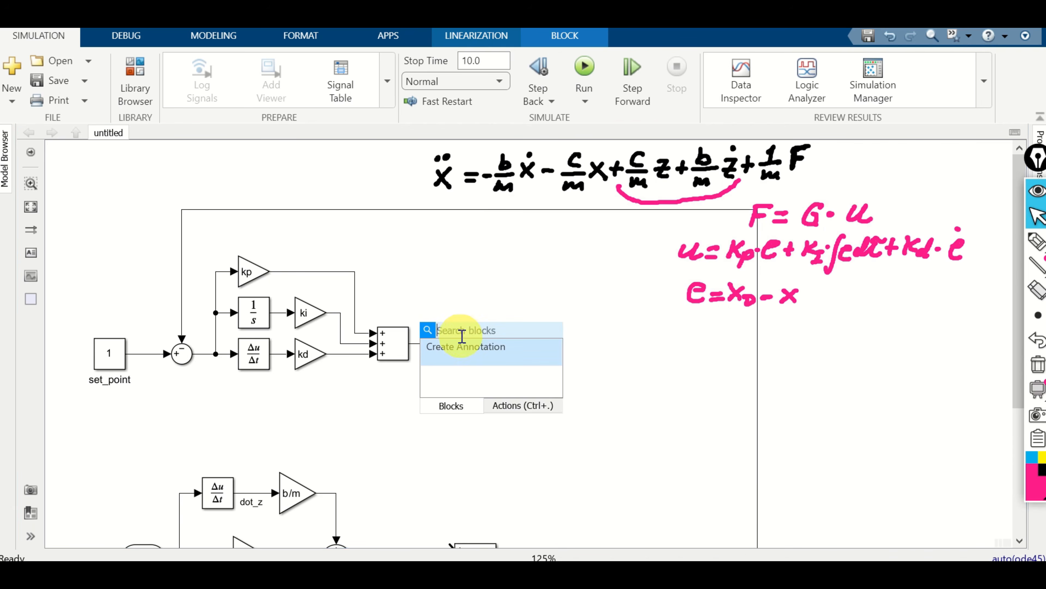
pyautogui.write('u')
pyautogui.click(557, 396)
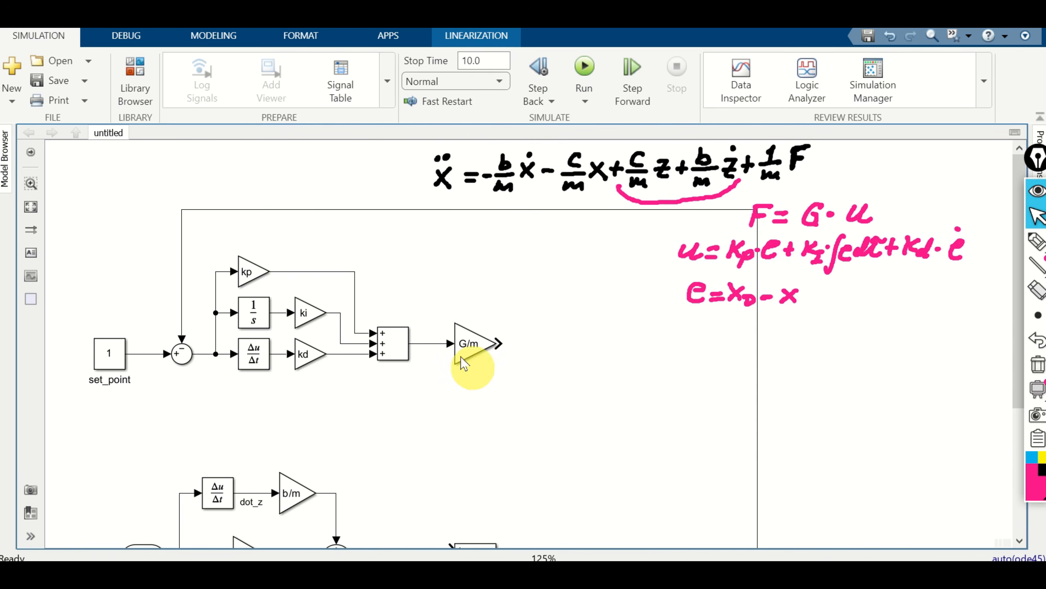
pyautogui.doubleClick(428, 345)
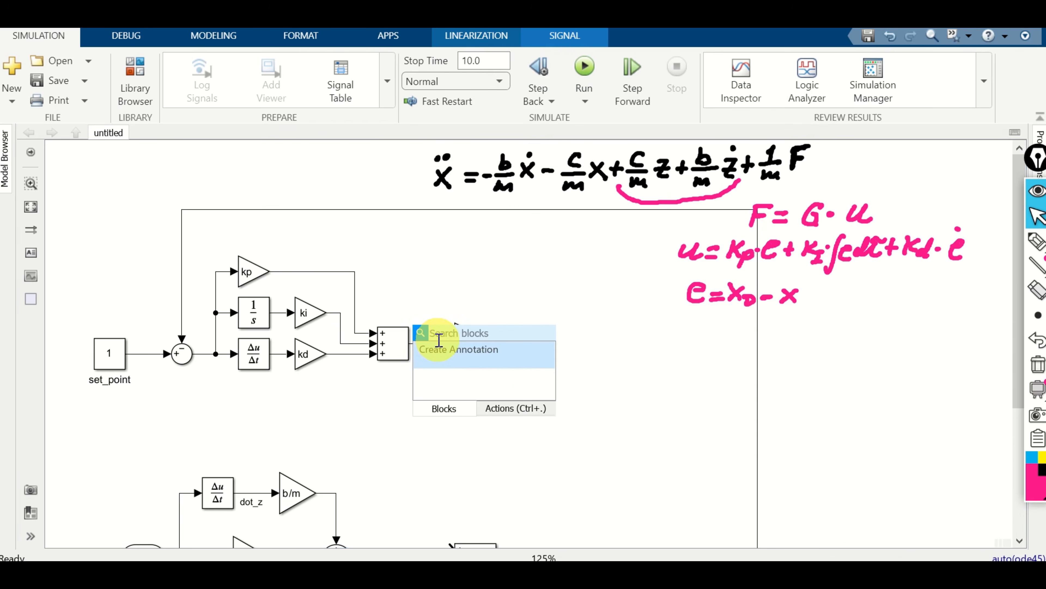
pyautogui.write('u')
pyautogui.click(428, 359)
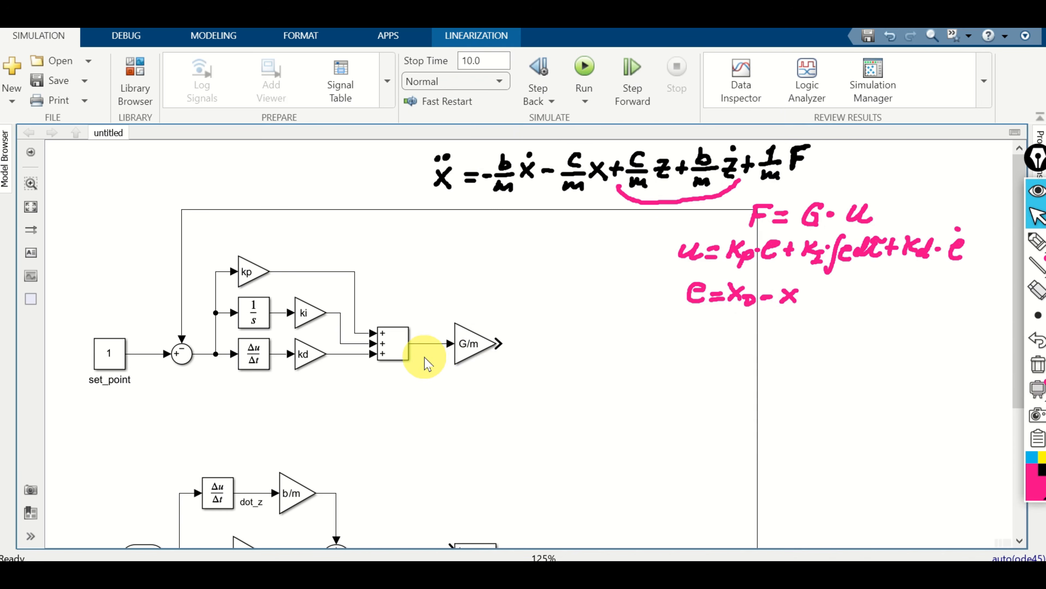
# Step: Label the controller Add block's output signal u and the set-point Sum block's output signal e
pyautogui.click(428, 345)
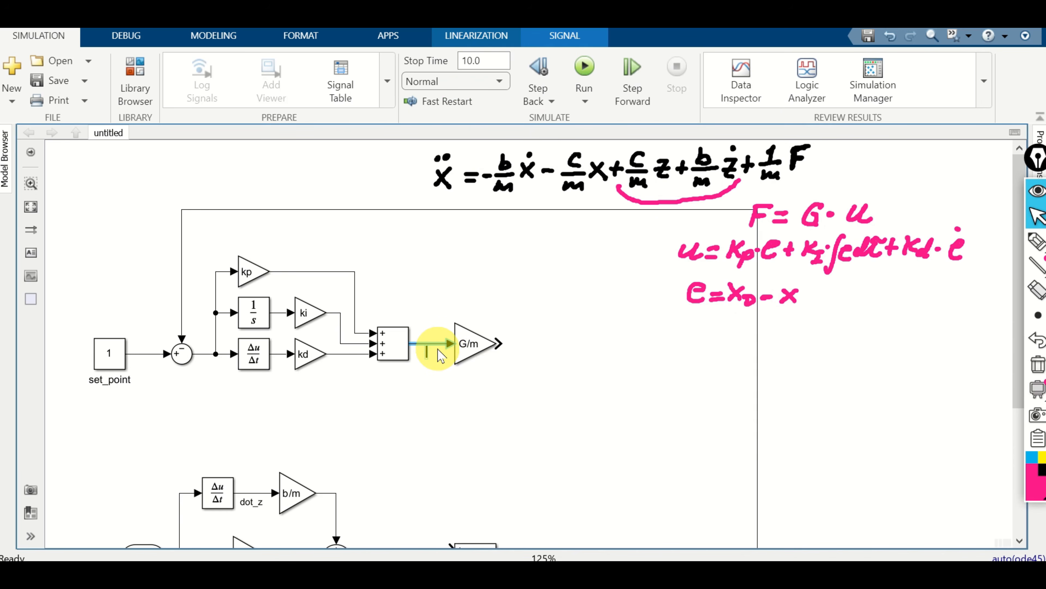
pyautogui.click(524, 391)
pyautogui.scroll(-4, 490, 395)
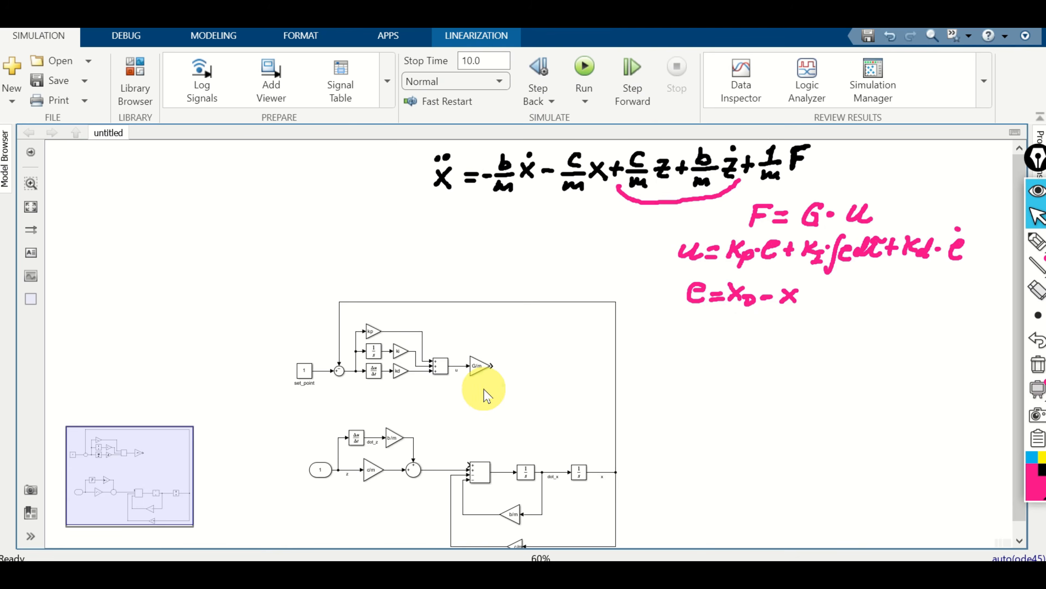
pyautogui.scroll(5, 480, 393)
pyautogui.moveTo(398, 393); pyautogui.dragTo(570, 421)
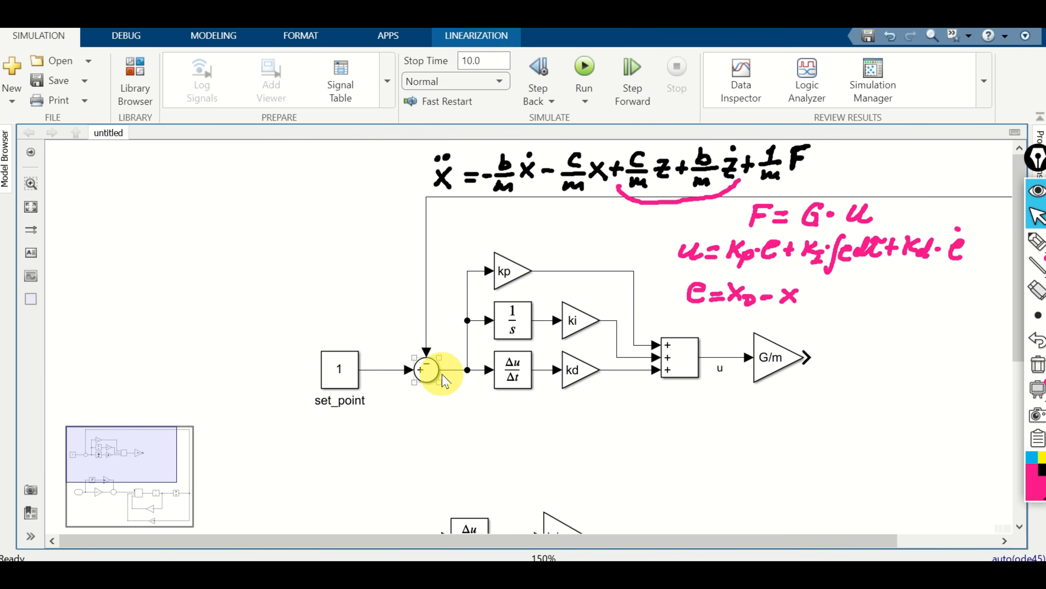
pyautogui.click(451, 370)
pyautogui.doubleClick(452, 370)
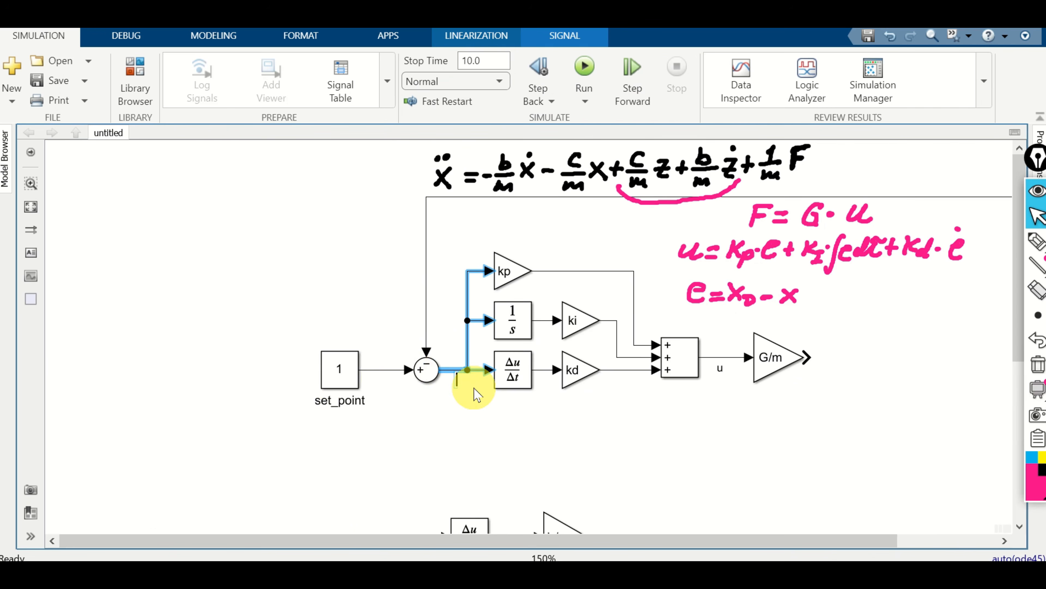
pyautogui.write('e')
pyautogui.click(526, 437)
# Step: Connect the G/m gain's output to the free first input of the plant's four-input Add block
pyautogui.moveTo(763, 404); pyautogui.dragTo(357, 299)
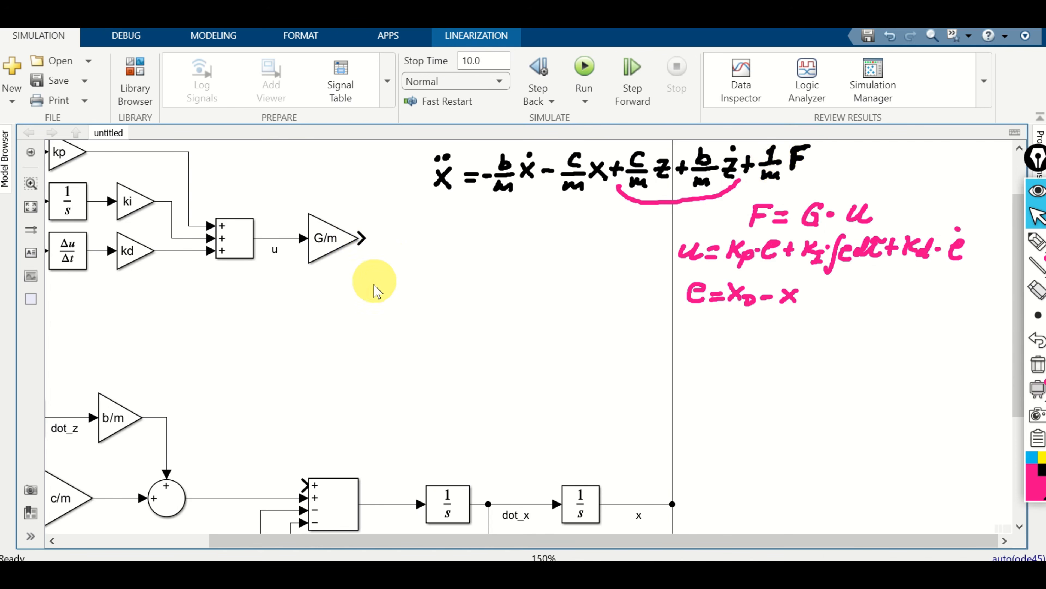
pyautogui.moveTo(362, 238); pyautogui.dragTo(306, 486)
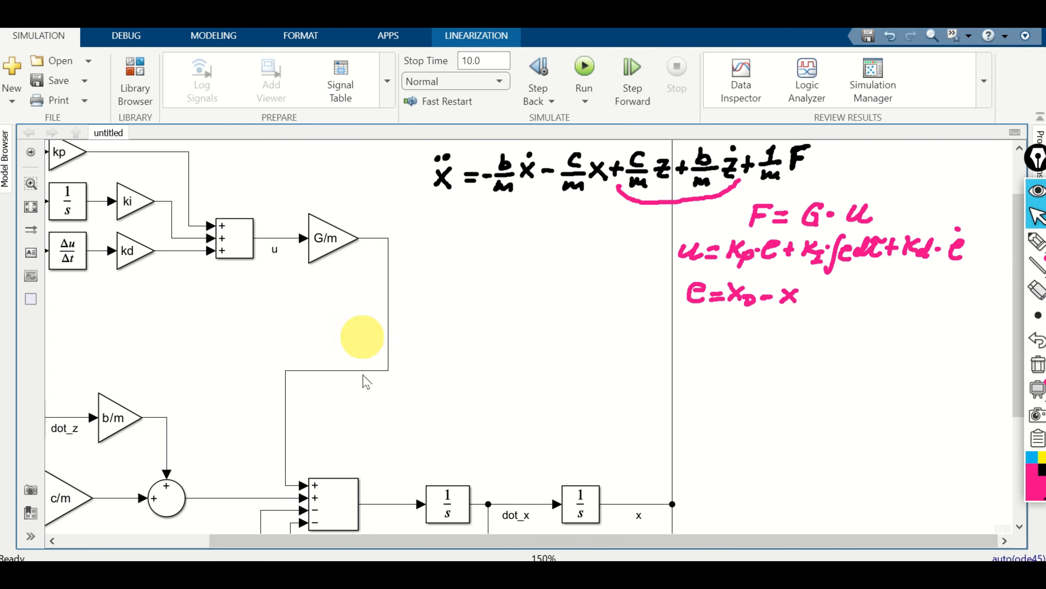
pyautogui.click(346, 494)
# Step: Hide the handwritten equation overlay and examine the whole closed-loop diagram, from the set point to the x feedback
pyautogui.scroll(-3, 348, 497)
pyautogui.moveTo(419, 400); pyautogui.dragTo(509, 318)
pyautogui.moveTo(388, 462); pyautogui.dragTo(460, 382)
pyautogui.moveTo(564, 351); pyautogui.dragTo(455, 452)
pyautogui.moveTo(452, 399); pyautogui.dragTo(464, 393)
pyautogui.click(1037, 190)
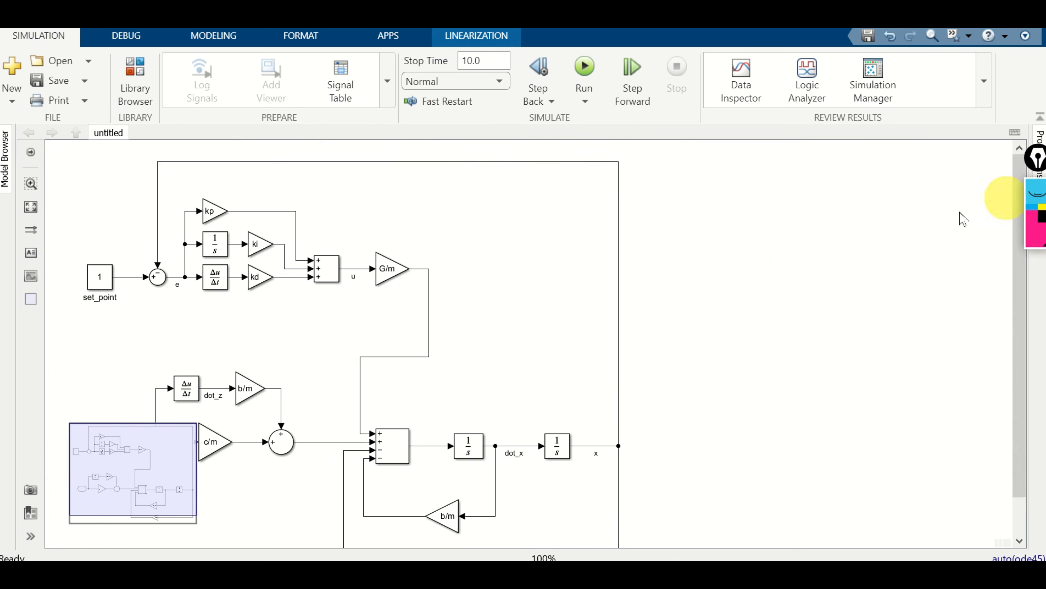
pyautogui.moveTo(429, 344); pyautogui.dragTo(486, 317)
pyautogui.scroll(-2, 485, 317)
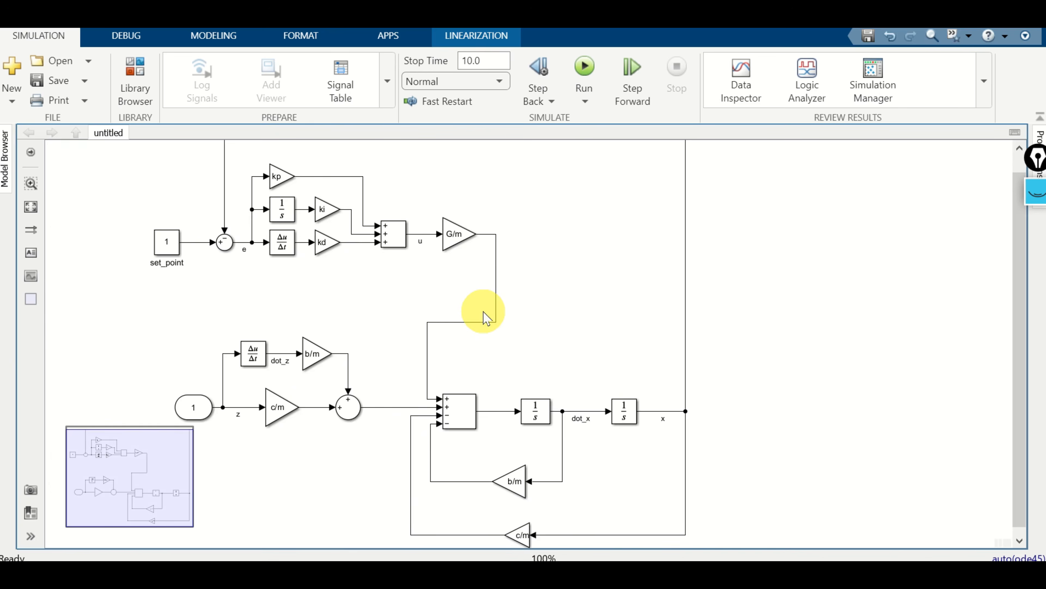
pyautogui.click(463, 246)
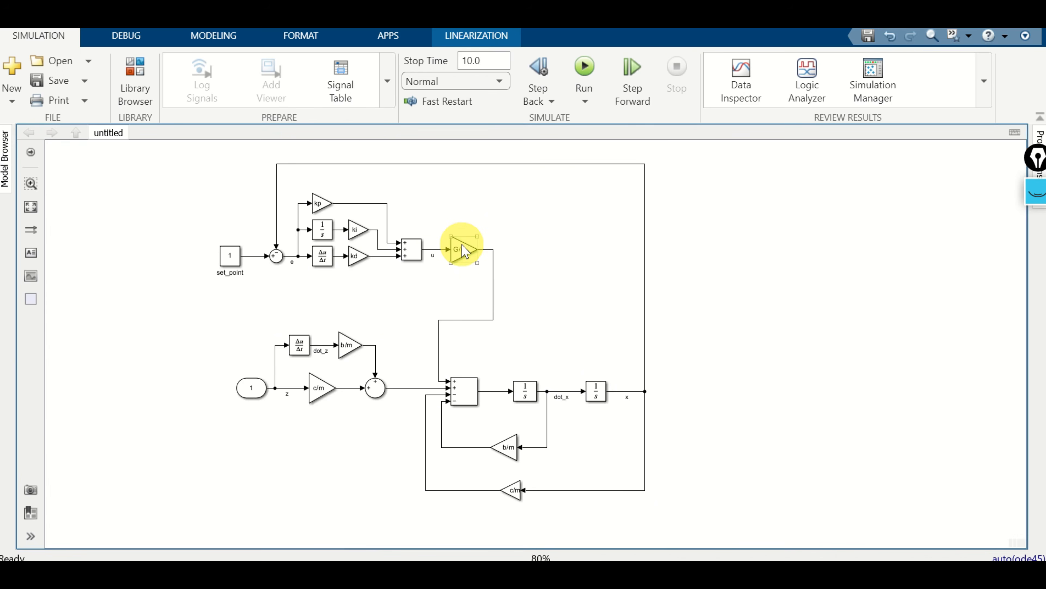
pyautogui.click(387, 243)
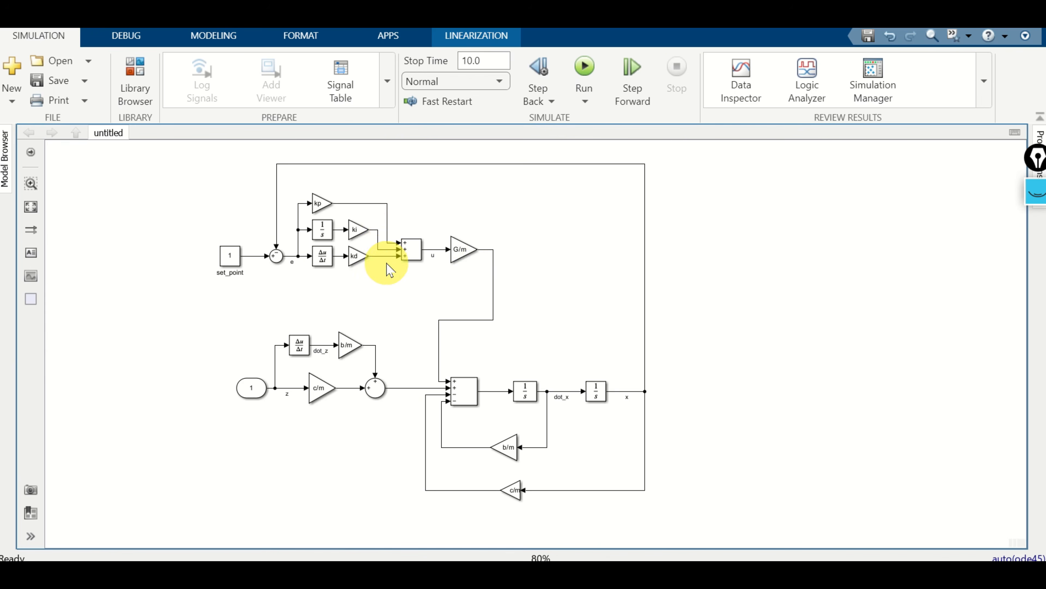
pyautogui.scroll(1, 391, 270)
pyautogui.scroll(-1, 391, 270)
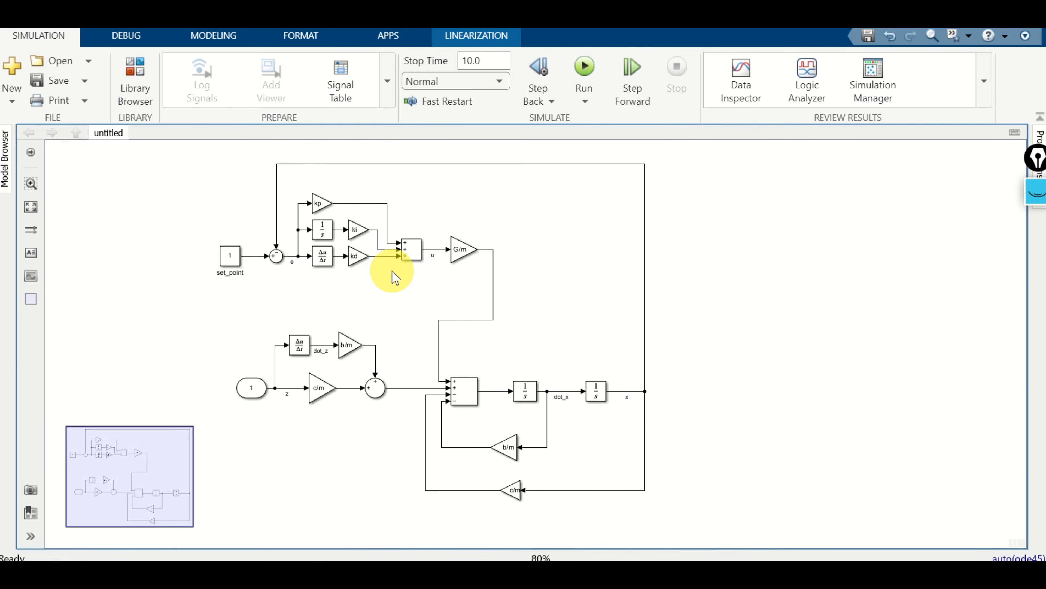
# Step: Add an enlarged Mux block beside the closed-loop diagram and set its number of inputs to 3
pyautogui.moveTo(517, 255); pyautogui.dragTo(520, 276)
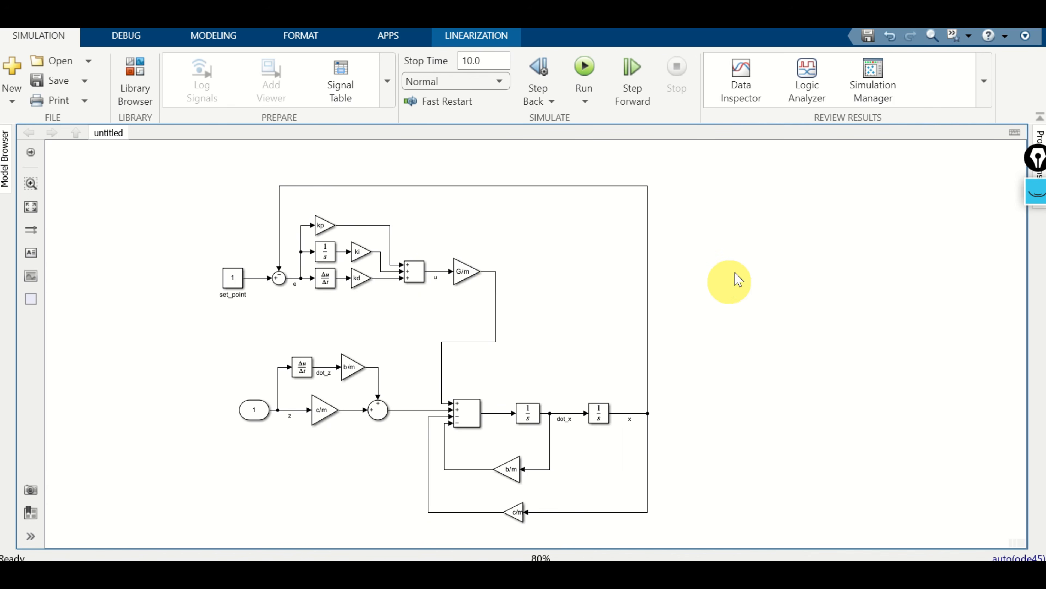
pyautogui.doubleClick(716, 262)
pyautogui.write('mux')
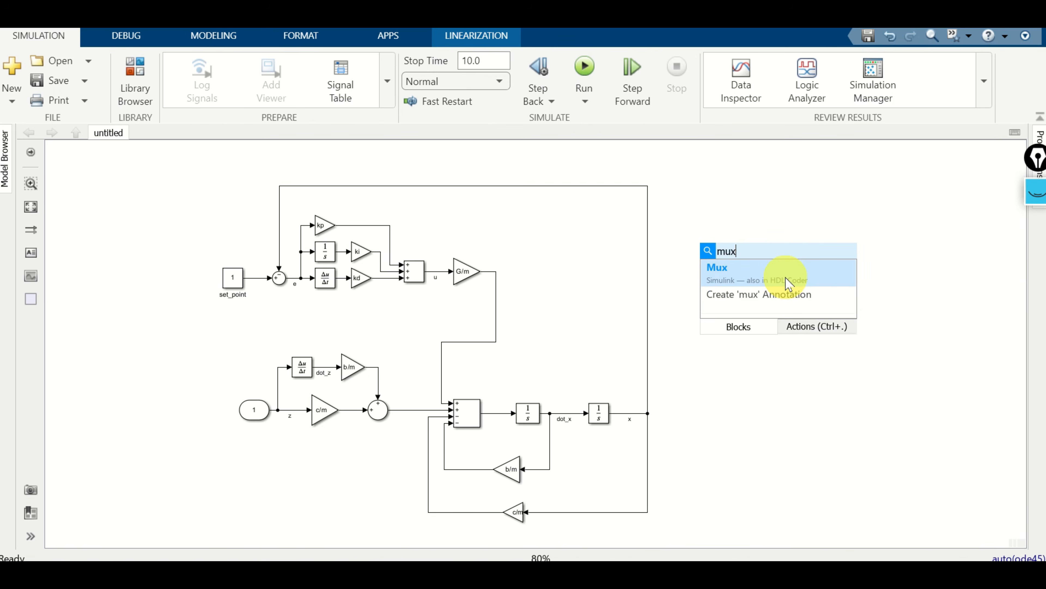
pyautogui.click(787, 282)
pyautogui.moveTo(717, 275); pyautogui.dragTo(724, 305)
pyautogui.doubleClick(717, 276)
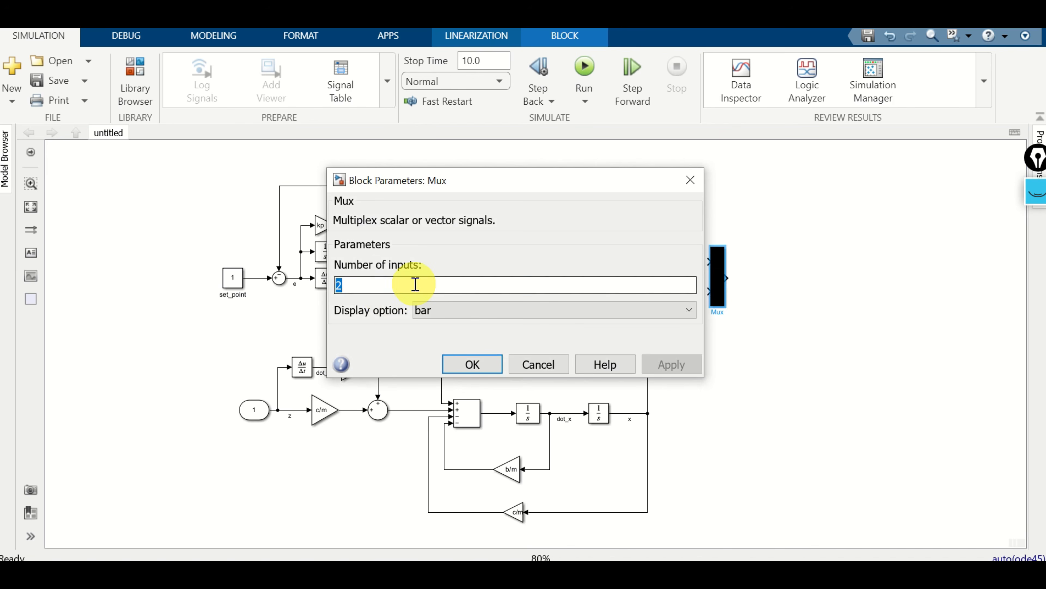
pyautogui.write('3')
pyautogui.click(473, 364)
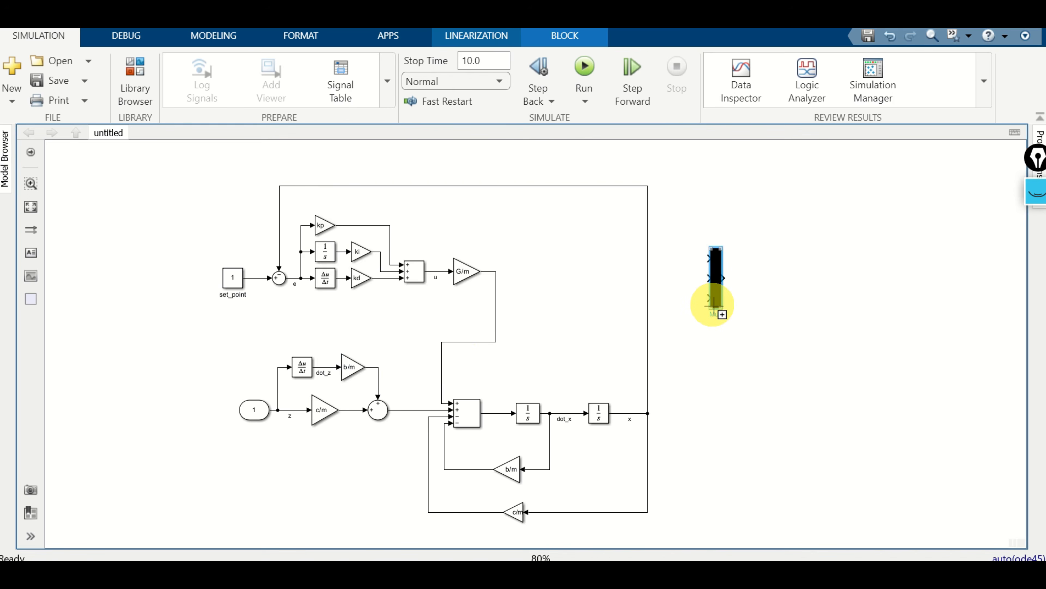
# Step: Connect the set_point signal to the Mux's first input, routing the line above the x feedback loop
pyautogui.scroll(2, 665, 280)
pyautogui.scroll(-1, 672, 283)
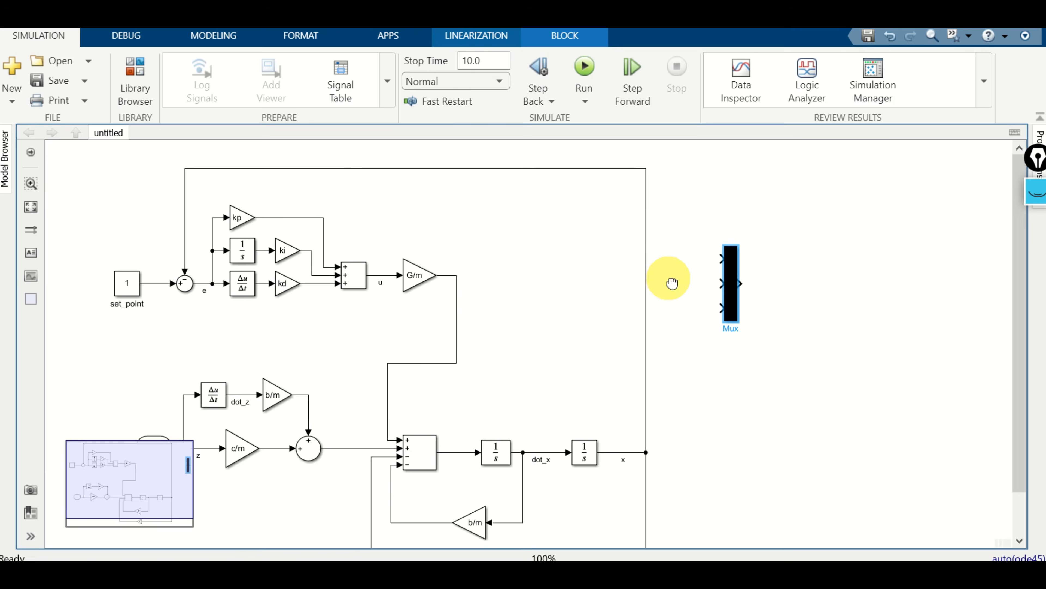
pyautogui.moveTo(672, 283); pyautogui.dragTo(820, 330)
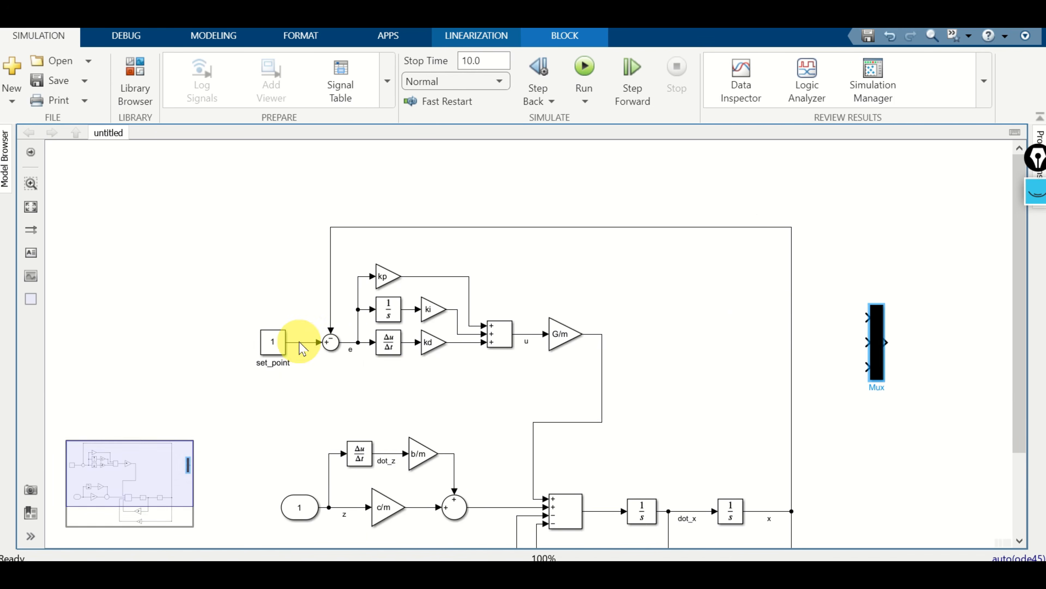
pyautogui.moveTo(867, 312)
pyautogui.mouseDown()
pyautogui.moveTo(743, 140)
pyautogui.moveTo(492, 180)
pyautogui.moveTo(315, 414)
pyautogui.moveTo(305, 453)
pyautogui.mouseUp()
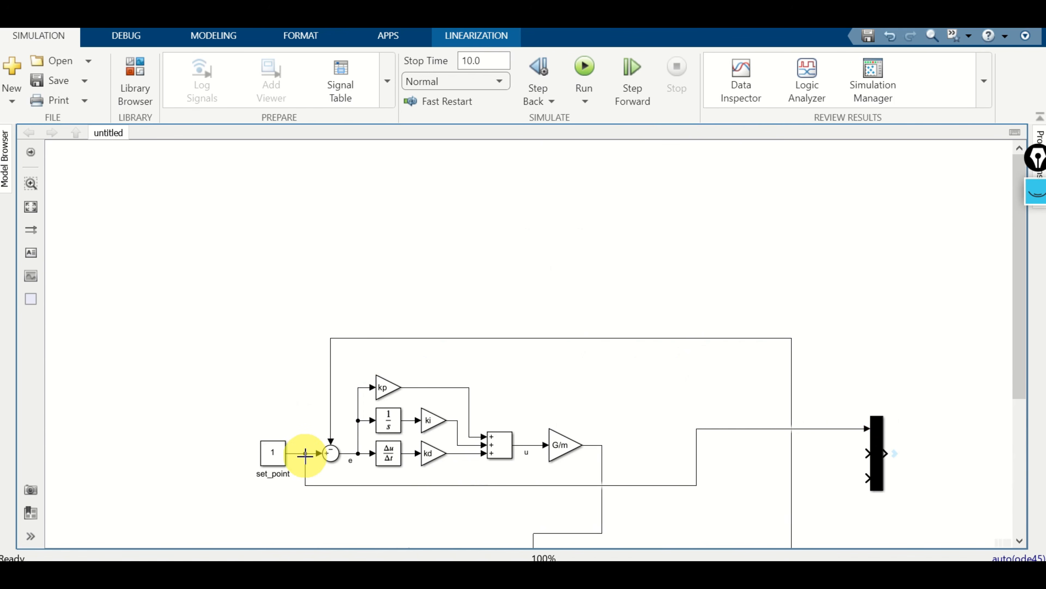
pyautogui.moveTo(388, 486); pyautogui.dragTo(416, 280)
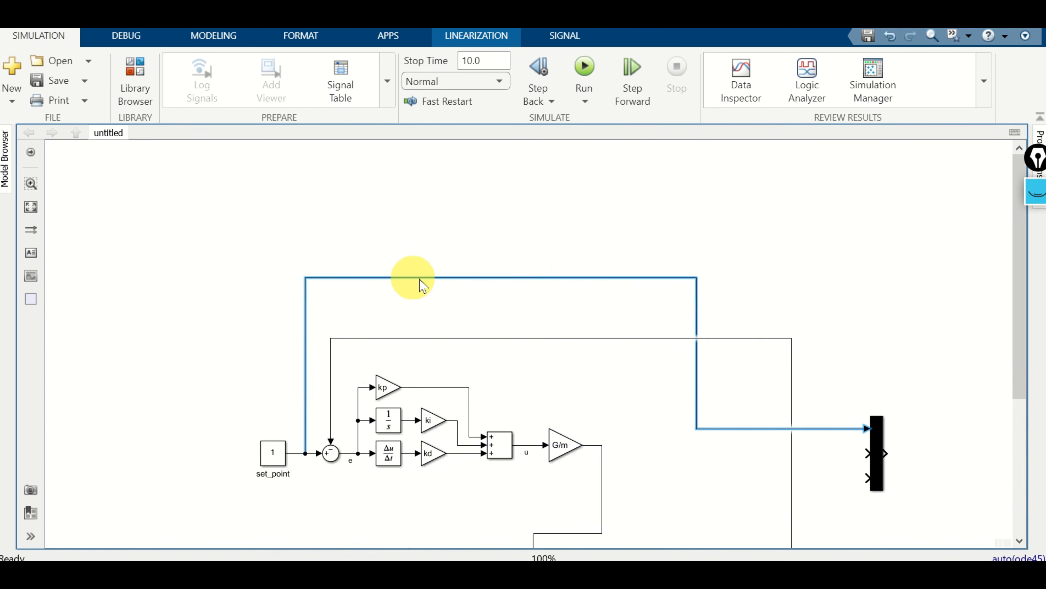
pyautogui.moveTo(827, 430); pyautogui.dragTo(806, 282)
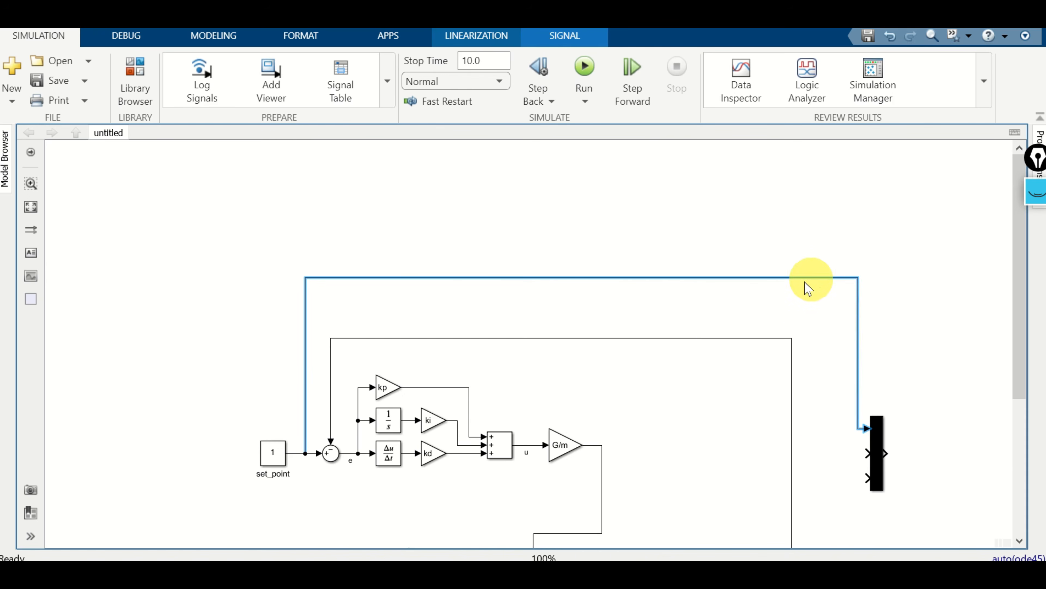
# Step: Connect the Mux's second input to the x feedback line
pyautogui.scroll(2, 462, 440)
pyautogui.scroll(-2, 244, 460)
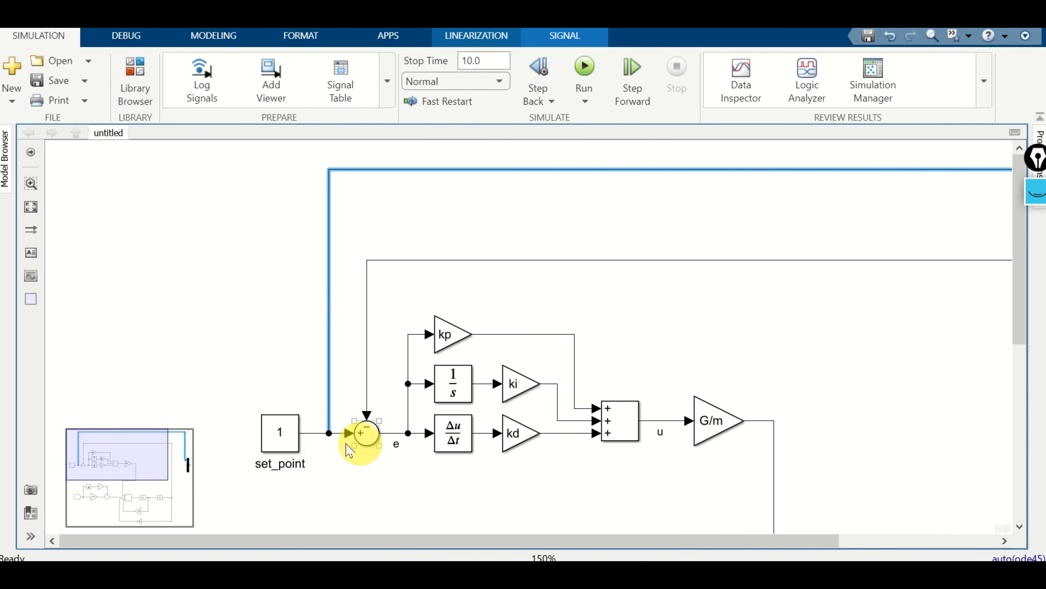
pyautogui.scroll(-1, 327, 447)
pyautogui.scroll(1, 775, 439)
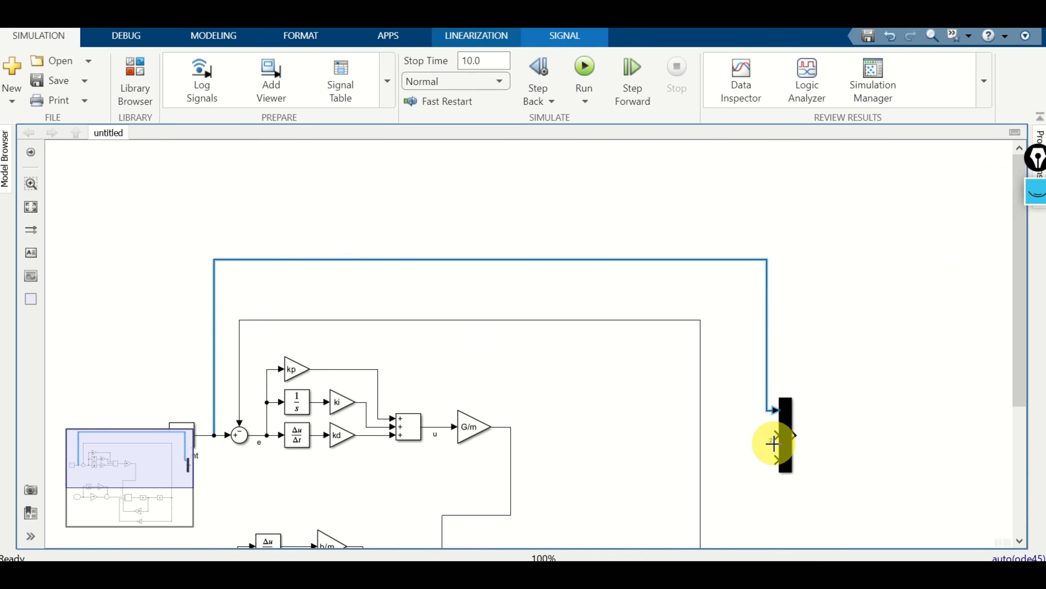
pyautogui.click(783, 438)
pyautogui.moveTo(776, 432); pyautogui.dragTo(701, 435)
# Step: Connect the z signal to the Mux's third input, routing the line beneath the plant and around its feedback loops
pyautogui.scroll(-3, 710, 465)
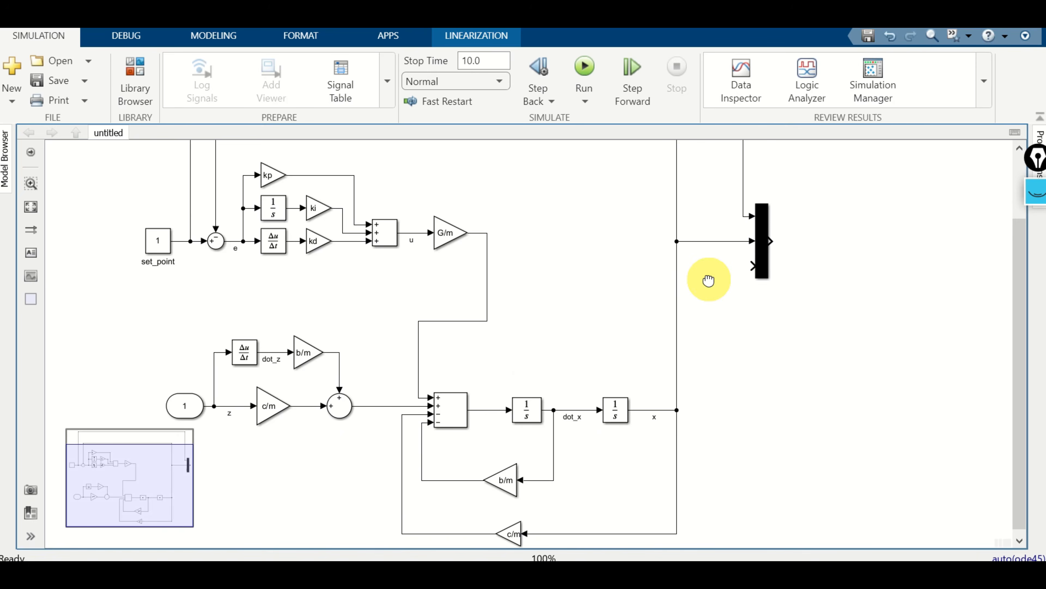
pyautogui.scroll(2, 679, 396)
pyautogui.scroll(-2, 729, 362)
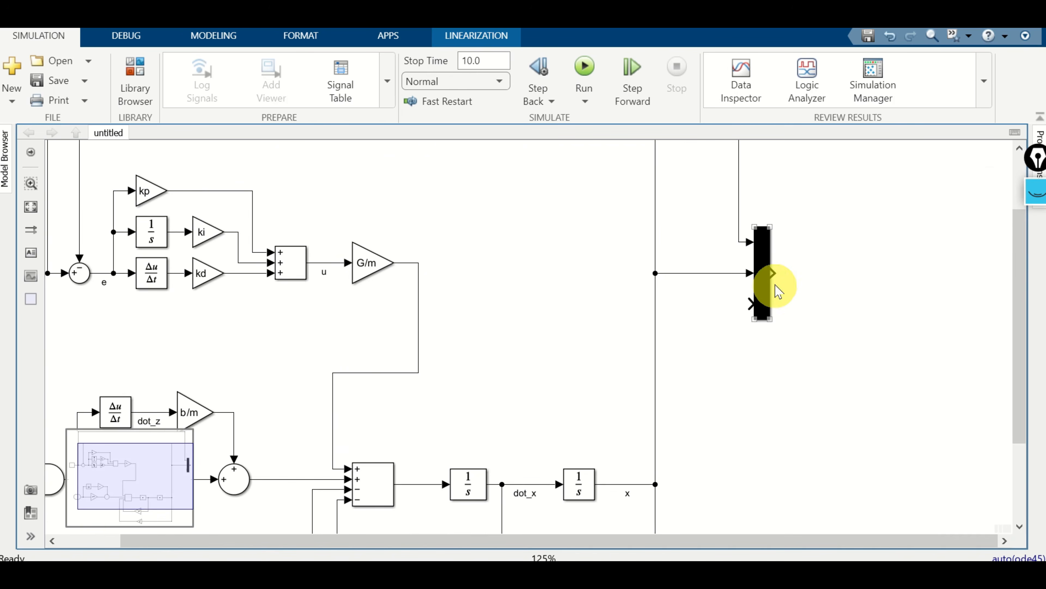
pyautogui.scroll(-1, 659, 289)
pyautogui.moveTo(701, 345); pyautogui.dragTo(720, 329)
pyautogui.moveTo(733, 281); pyautogui.dragTo(311, 309)
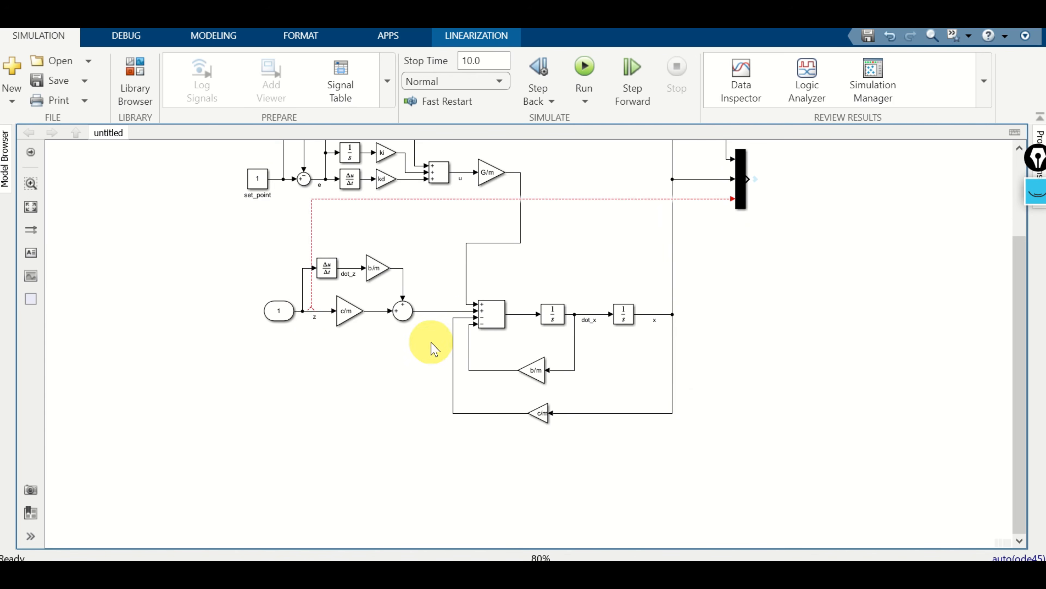
pyautogui.press('Delete')
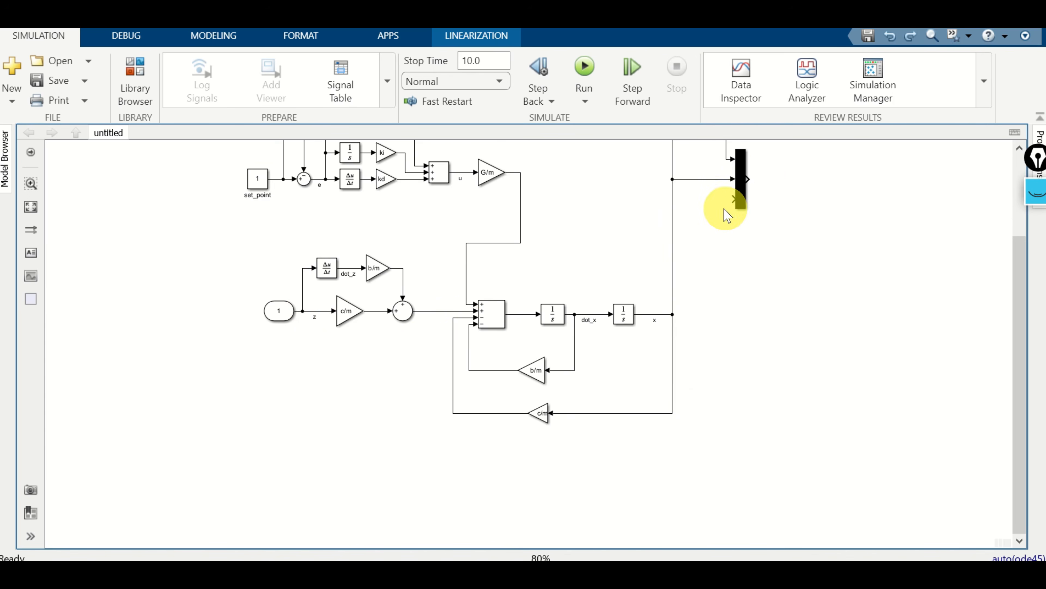
pyautogui.moveTo(732, 196); pyautogui.dragTo(320, 310)
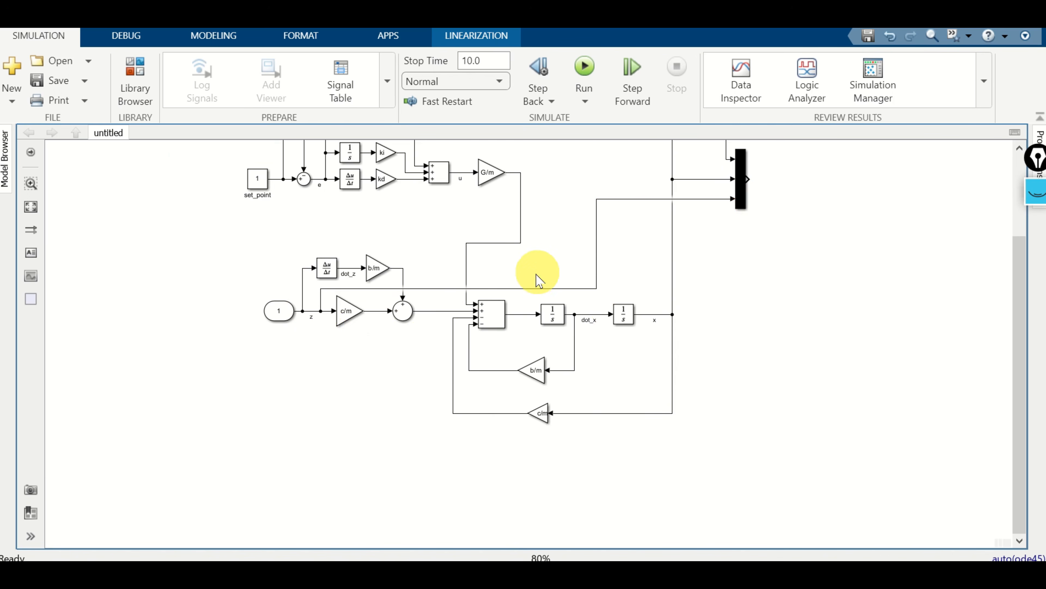
pyautogui.moveTo(531, 289); pyautogui.dragTo(556, 467)
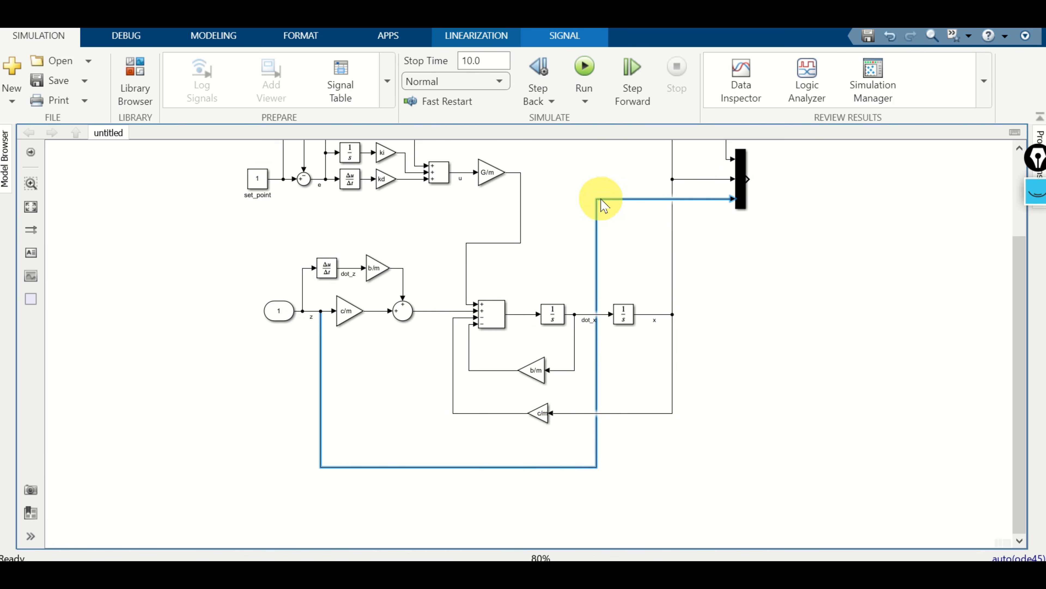
pyautogui.moveTo(596, 237); pyautogui.dragTo(630, 481)
# Step: Add a Scope block from Simulink/Sinks and connect the Mux's output to it
pyautogui.scroll(1, 776, 247)
pyautogui.scroll(1, 663, 431)
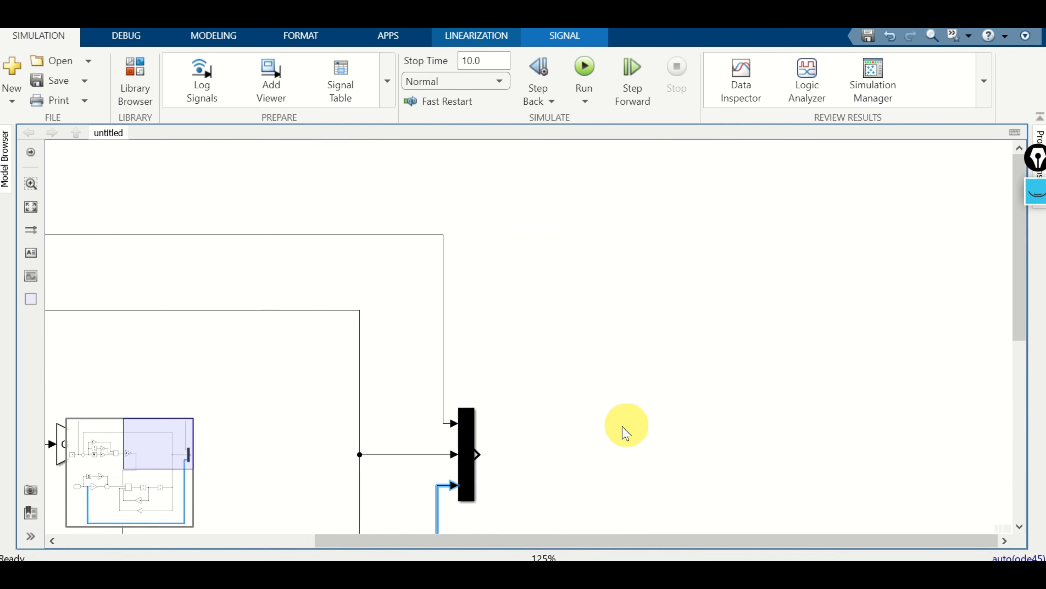
pyautogui.moveTo(602, 434); pyautogui.dragTo(555, 322)
pyautogui.scroll(2, 556, 330)
pyautogui.doubleClick(553, 327)
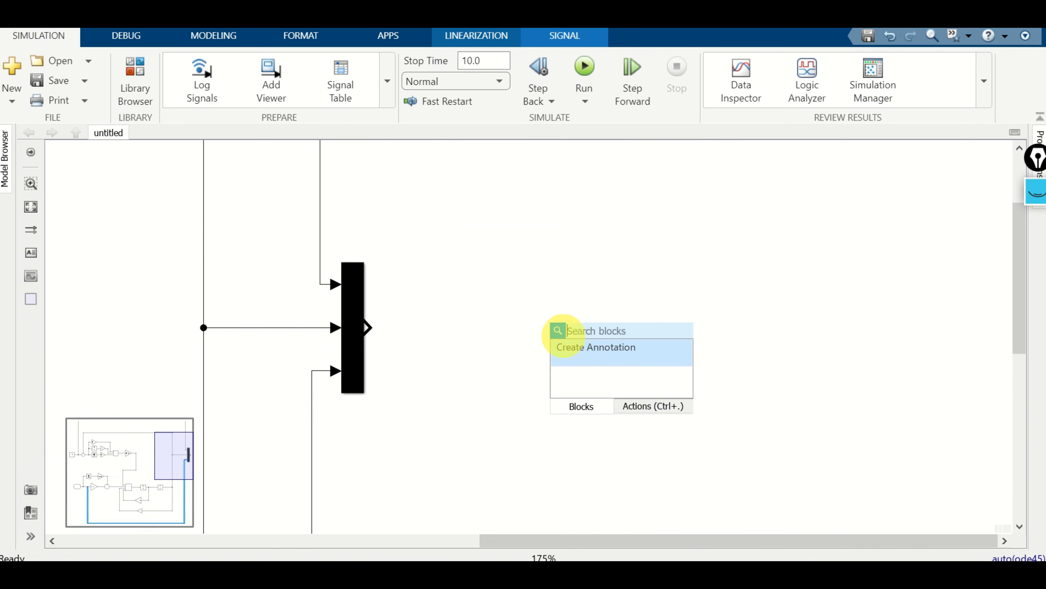
pyautogui.write('scope')
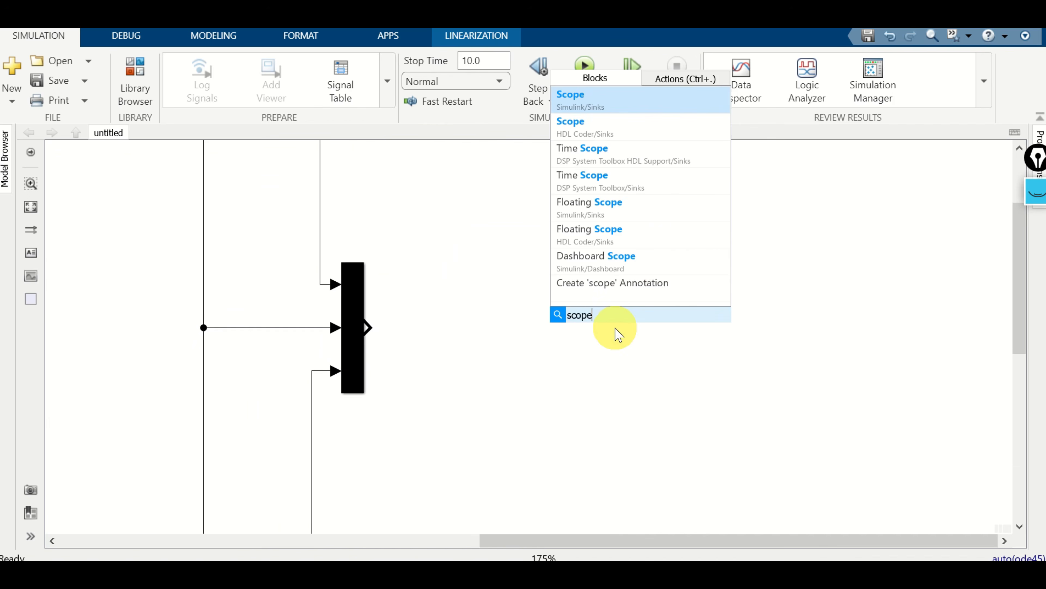
pyautogui.click(571, 99)
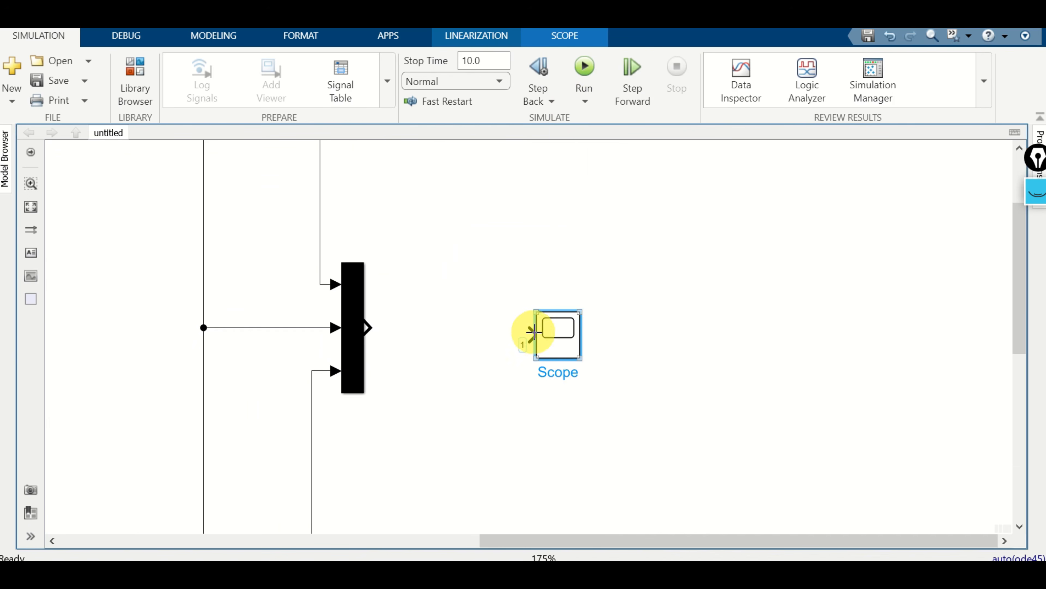
pyautogui.moveTo(532, 332); pyautogui.dragTo(367, 328)
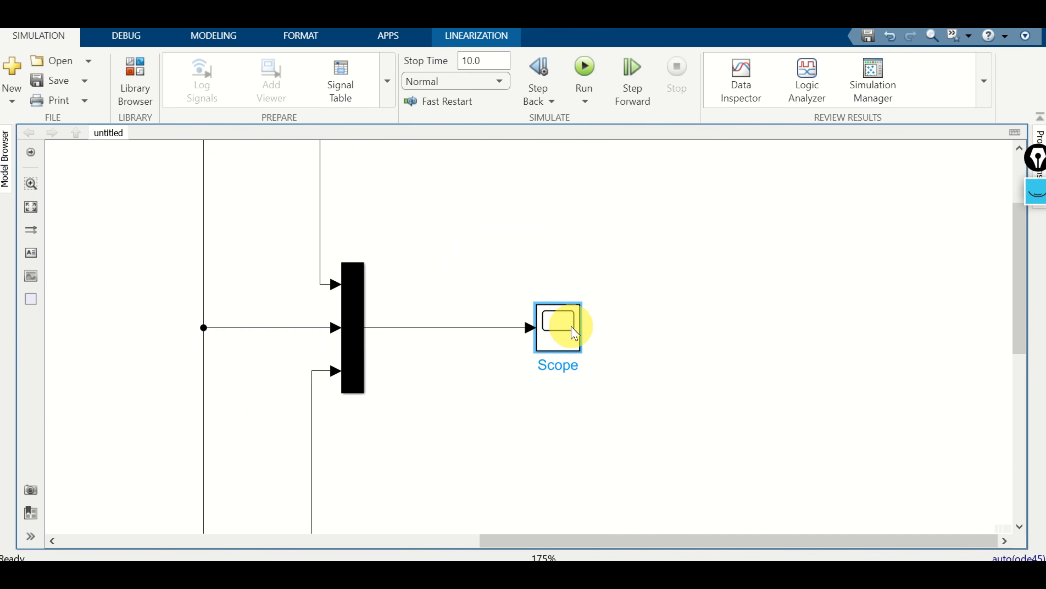
# Step: Run the completed model and show the resulting signals in a maximized Scope window
pyautogui.scroll(-6, 412, 362)
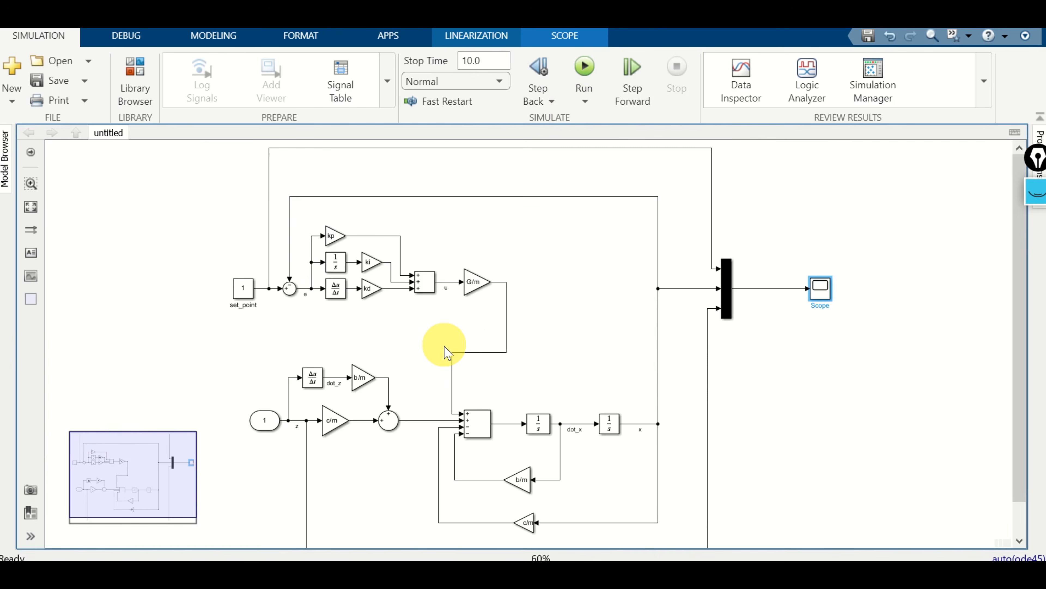
pyautogui.scroll(-1, 451, 356)
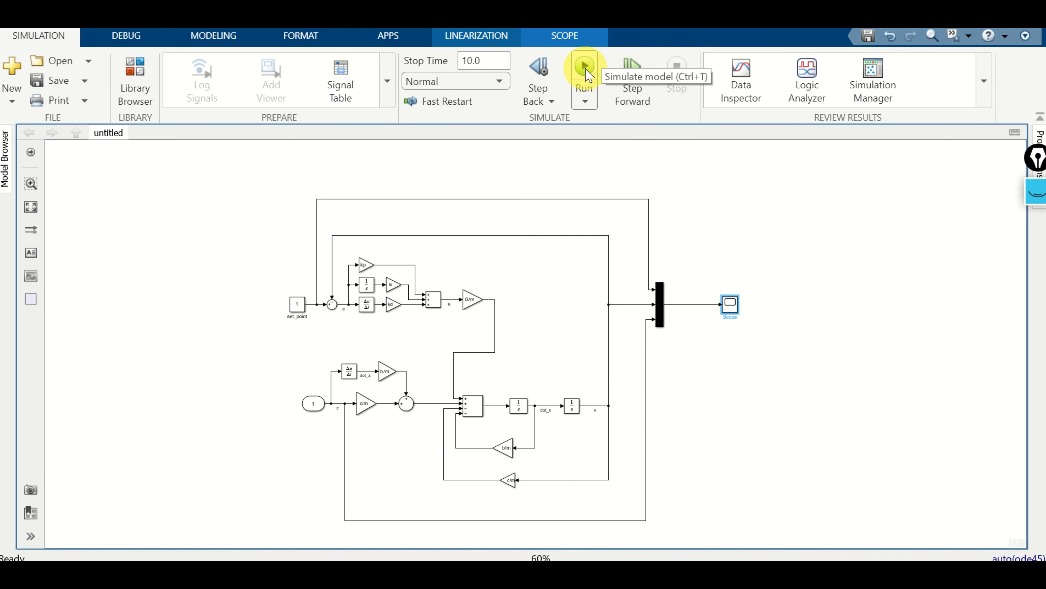
pyautogui.click(586, 70)
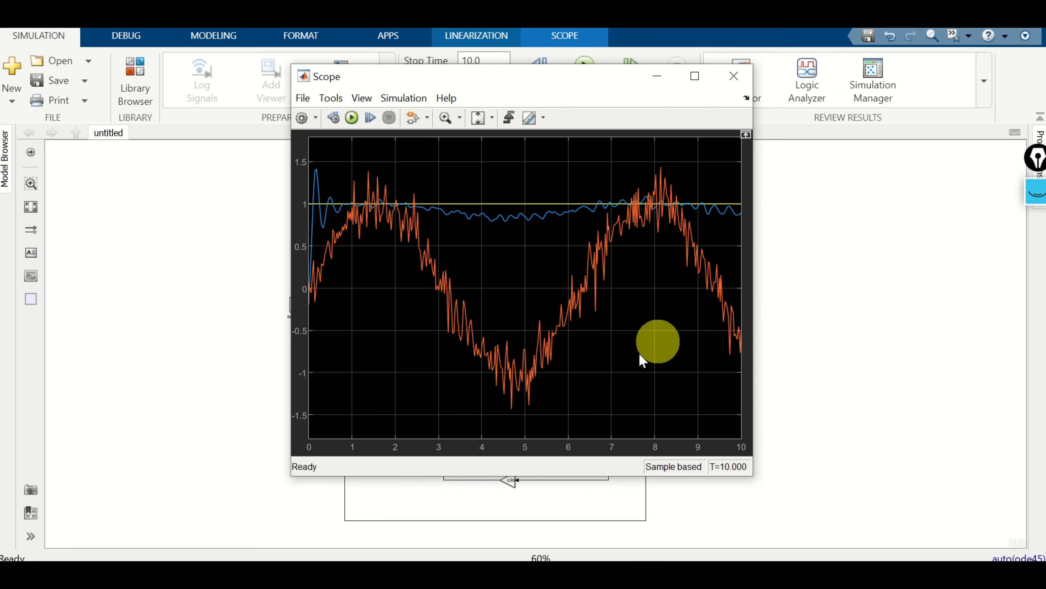
pyautogui.click(696, 78)
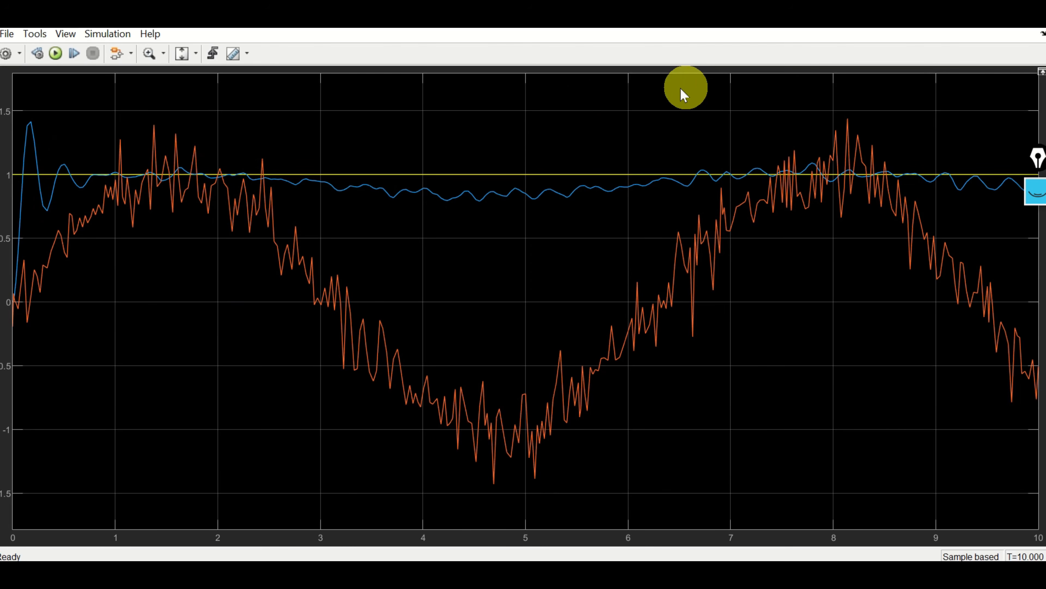
# Step: Turn on the time-axis label in the Scope's configuration properties
pyautogui.click(7, 54)
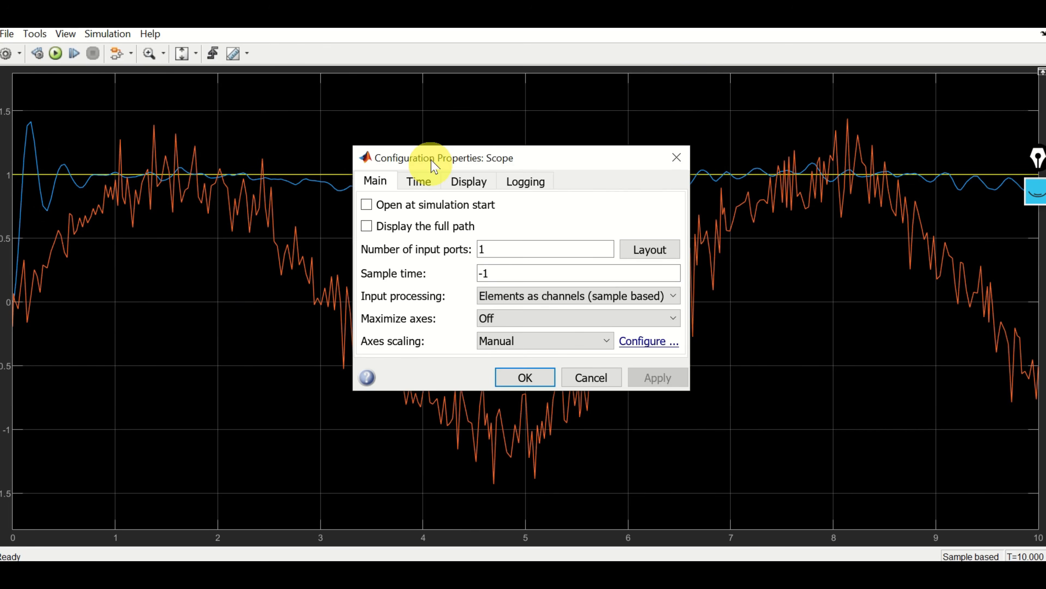
pyautogui.moveTo(435, 167); pyautogui.dragTo(464, 124)
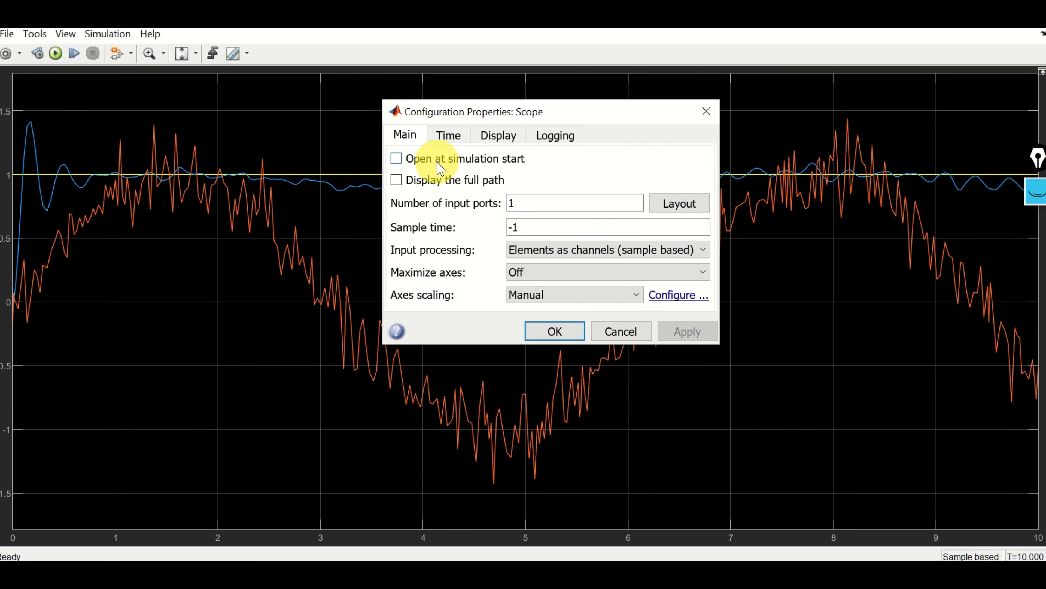
pyautogui.click(448, 136)
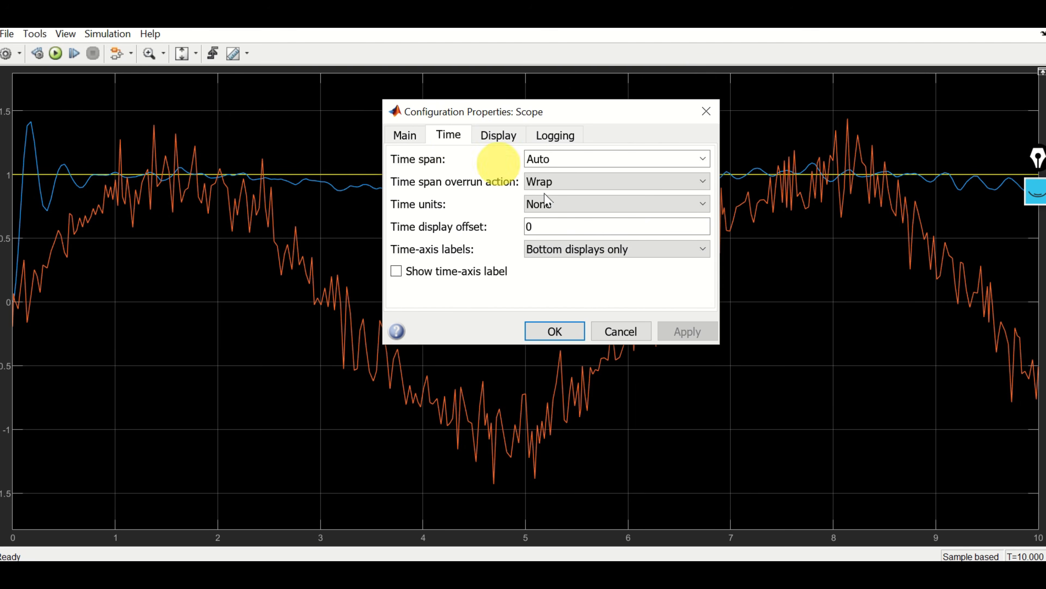
pyautogui.click(396, 271)
pyautogui.click(552, 330)
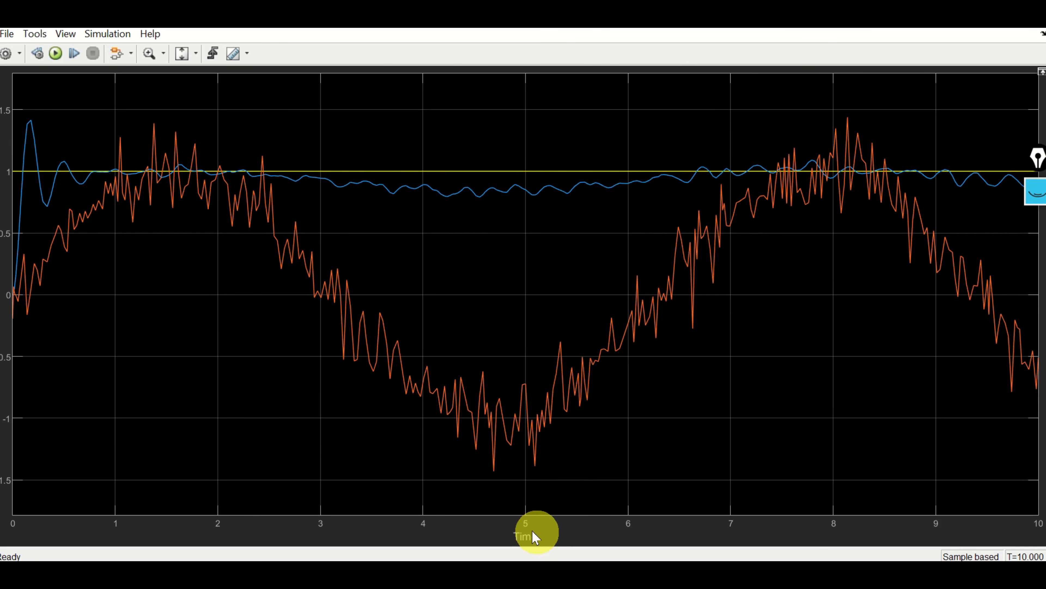
# Step: Set the Scope display's Y-label to x,z,set_point
pyautogui.click(11, 59)
pyautogui.click(465, 190)
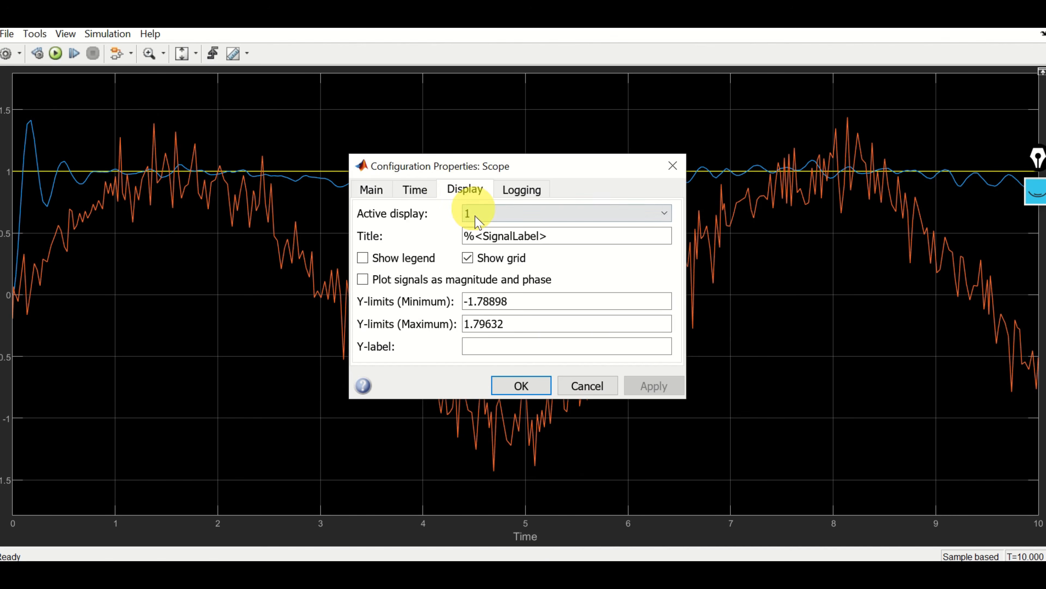
pyautogui.click(472, 346)
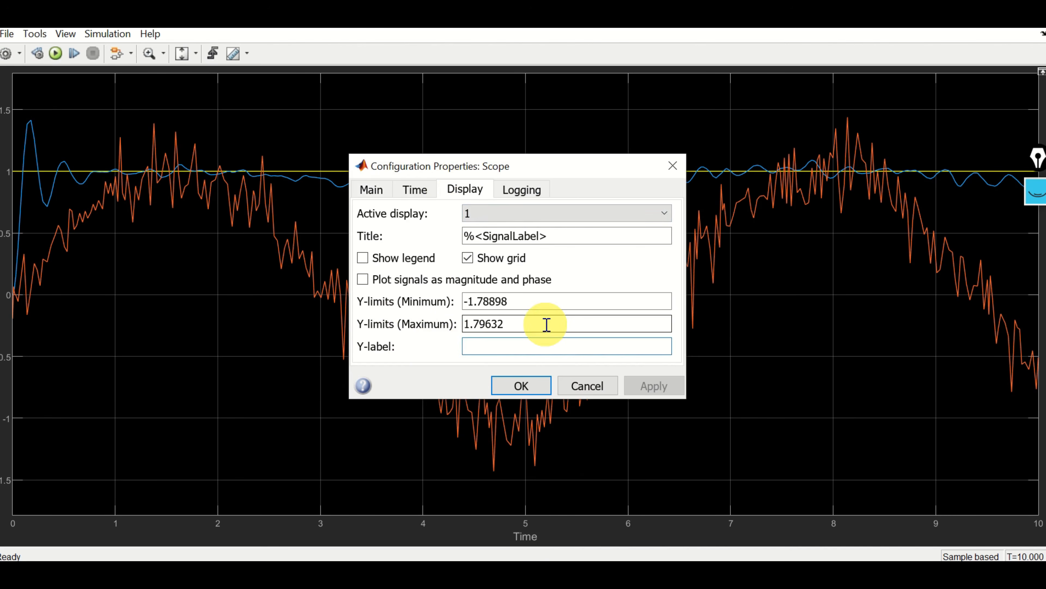
pyautogui.write('x,z,set')
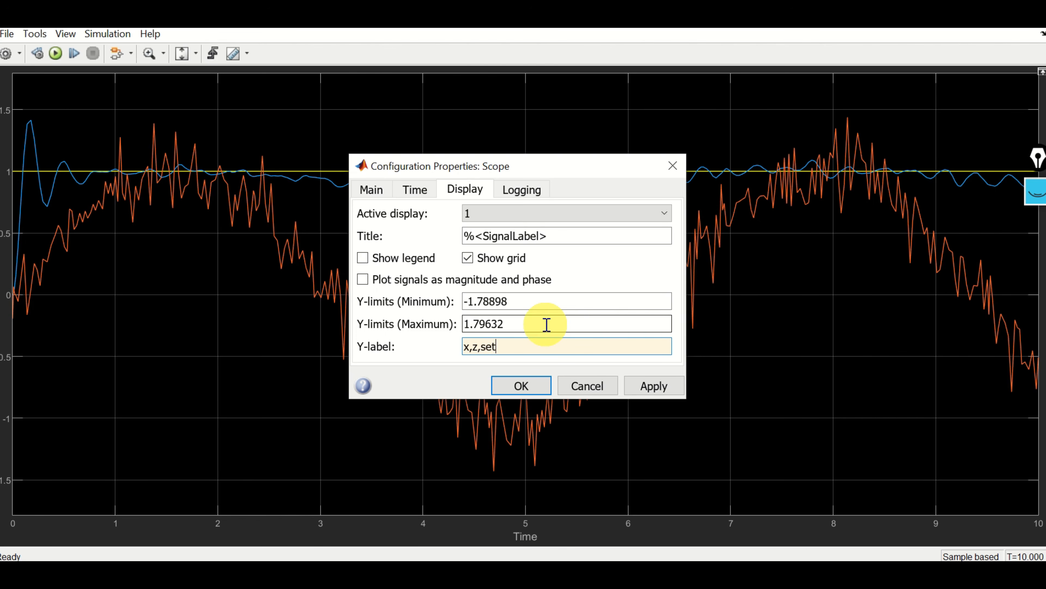
pyautogui.write('_point')
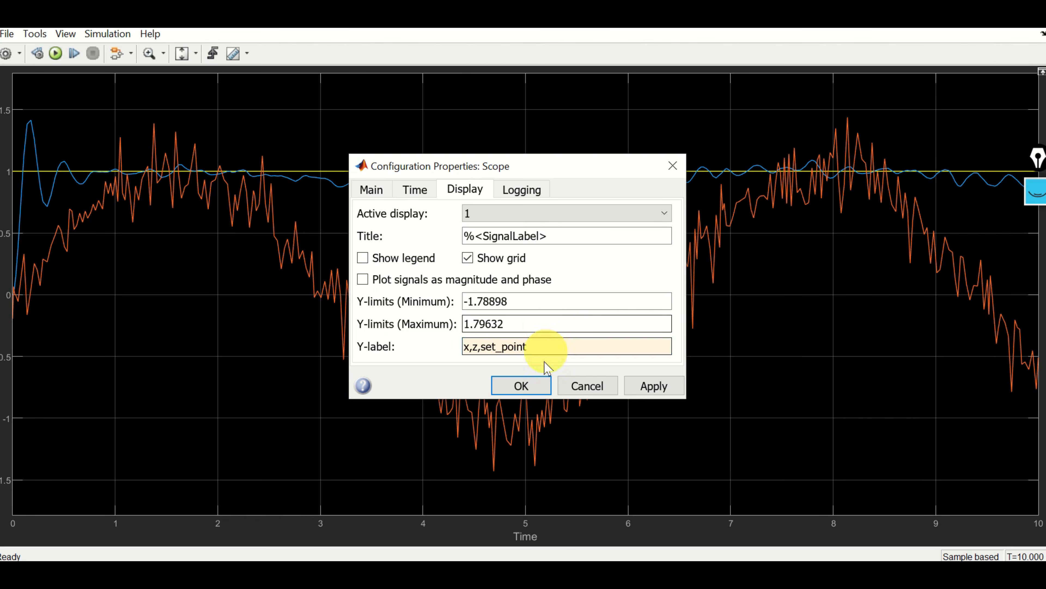
pyautogui.click(533, 388)
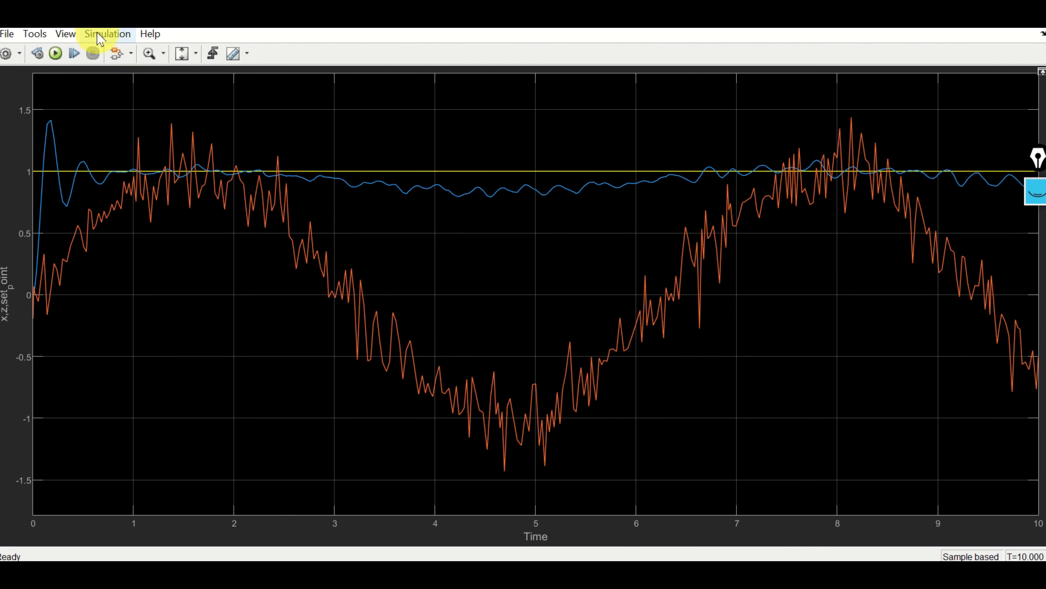
# Step: Show the signal legend in the Scope display and shift it slightly inward from the plot's edge
pyautogui.click(65, 34)
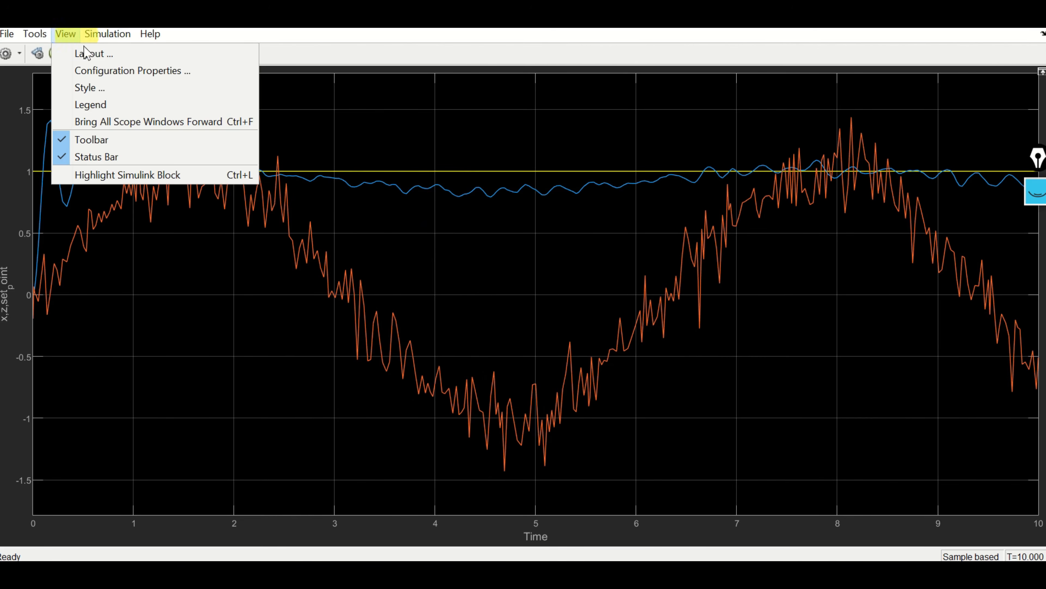
pyautogui.click(106, 104)
pyautogui.moveTo(1030, 117); pyautogui.dragTo(1004, 111)
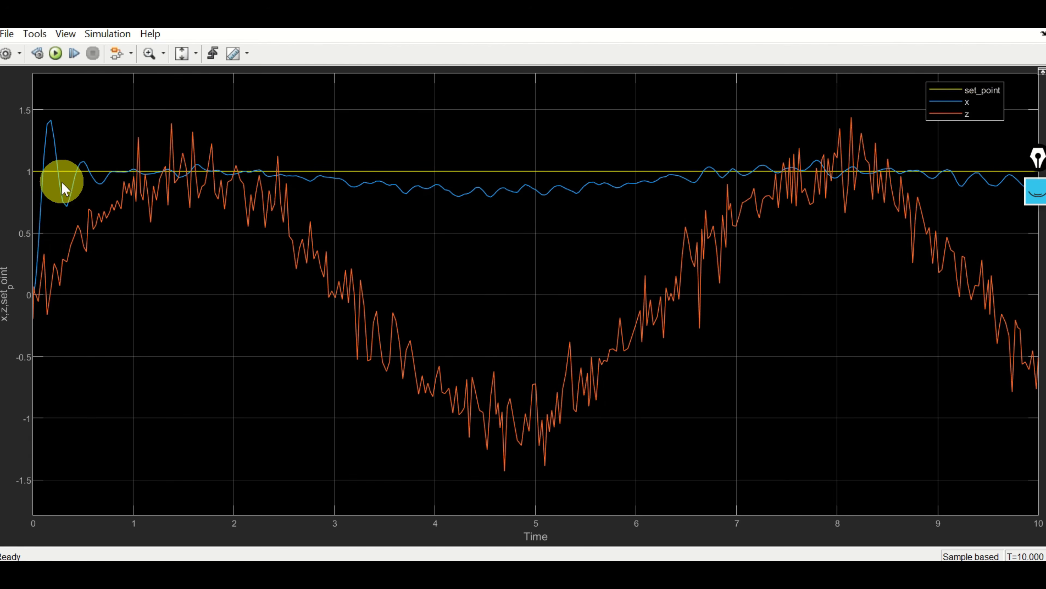
# Step: Set the set_point line's width to 2 in the Scope's style settings and apply it
pyautogui.click(20, 55)
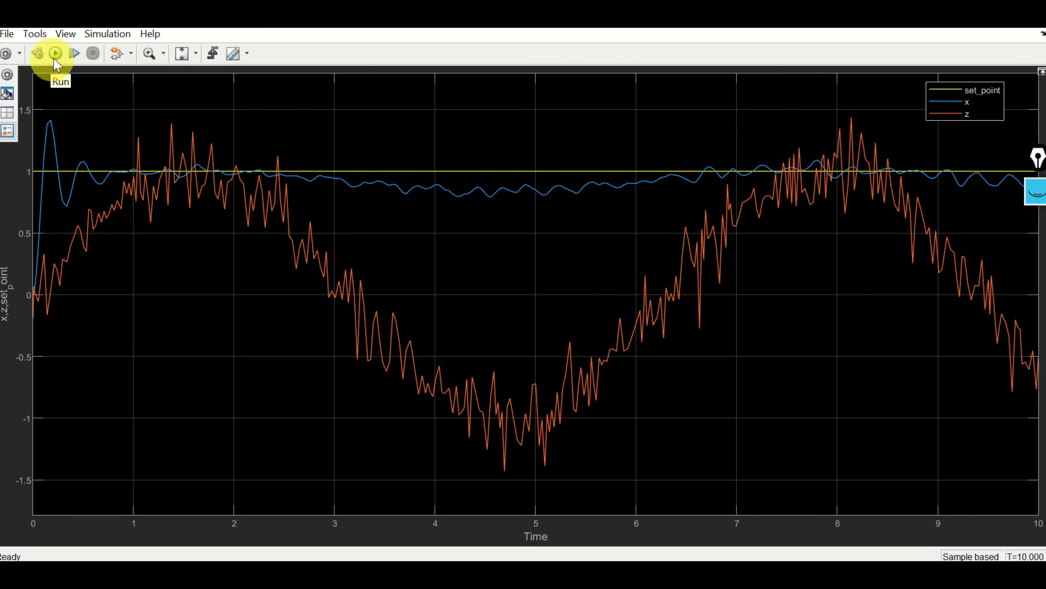
pyautogui.click(63, 35)
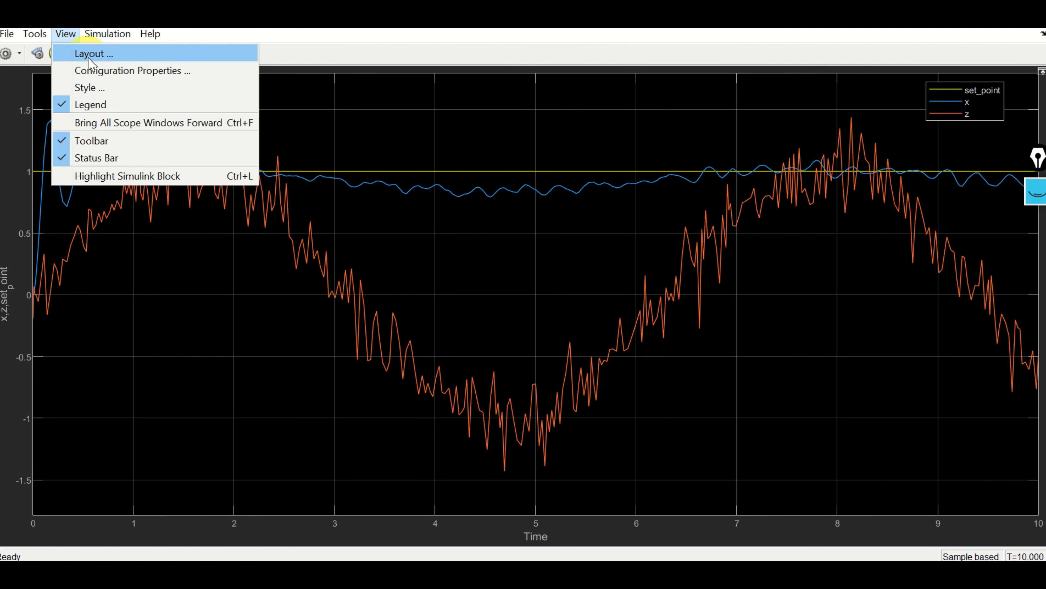
pyautogui.click(112, 93)
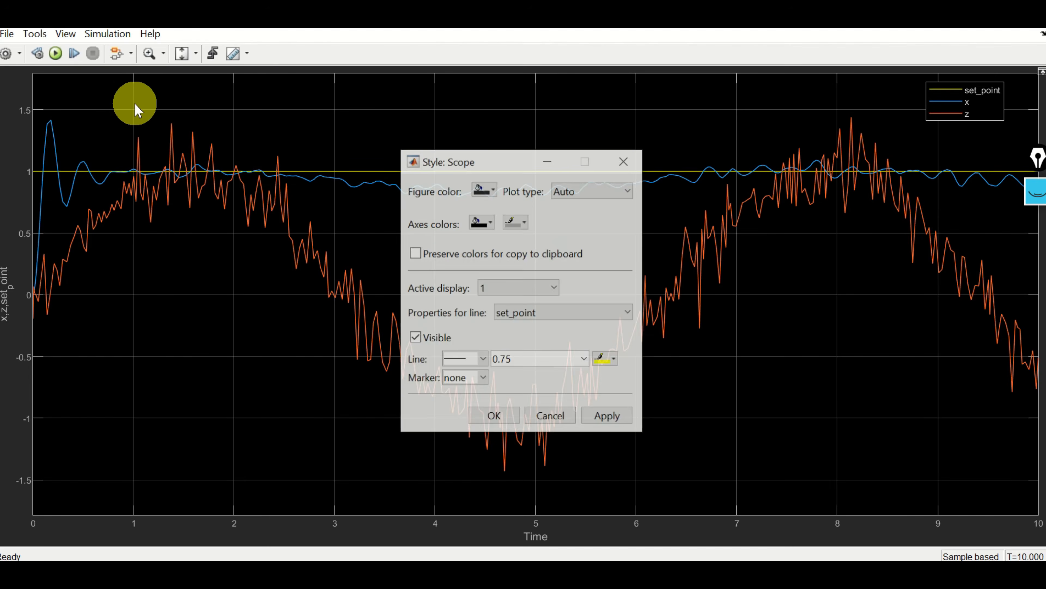
pyautogui.moveTo(487, 173); pyautogui.dragTo(497, 155)
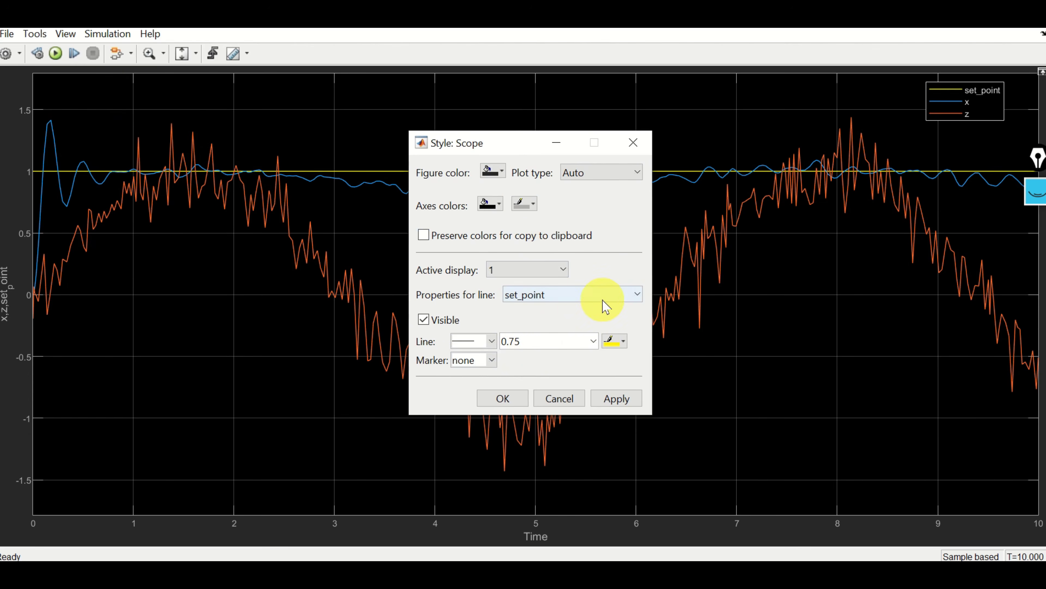
pyautogui.click(593, 341)
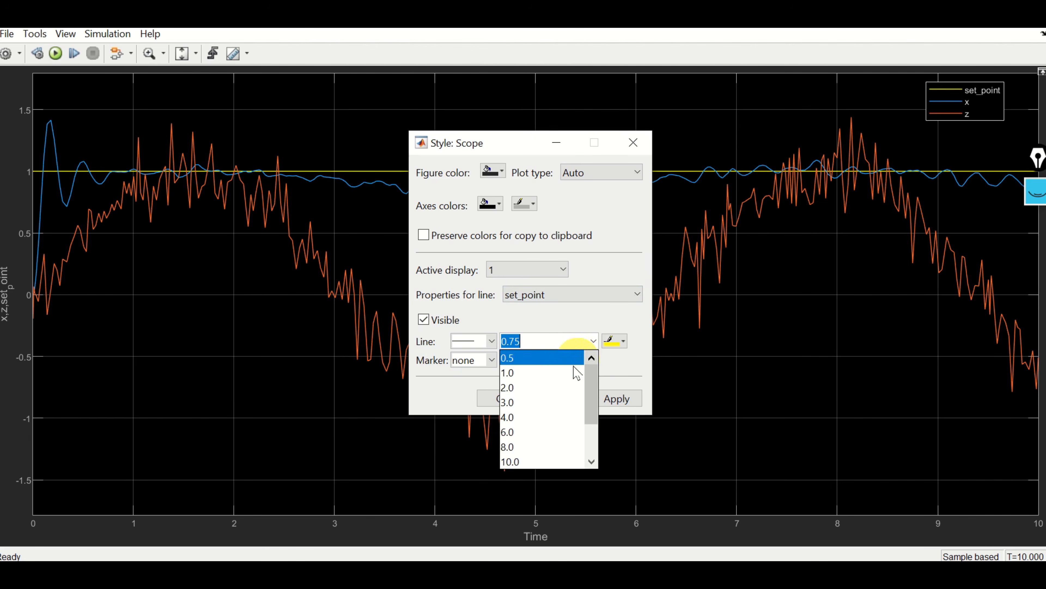
pyautogui.click(545, 398)
pyautogui.click(615, 402)
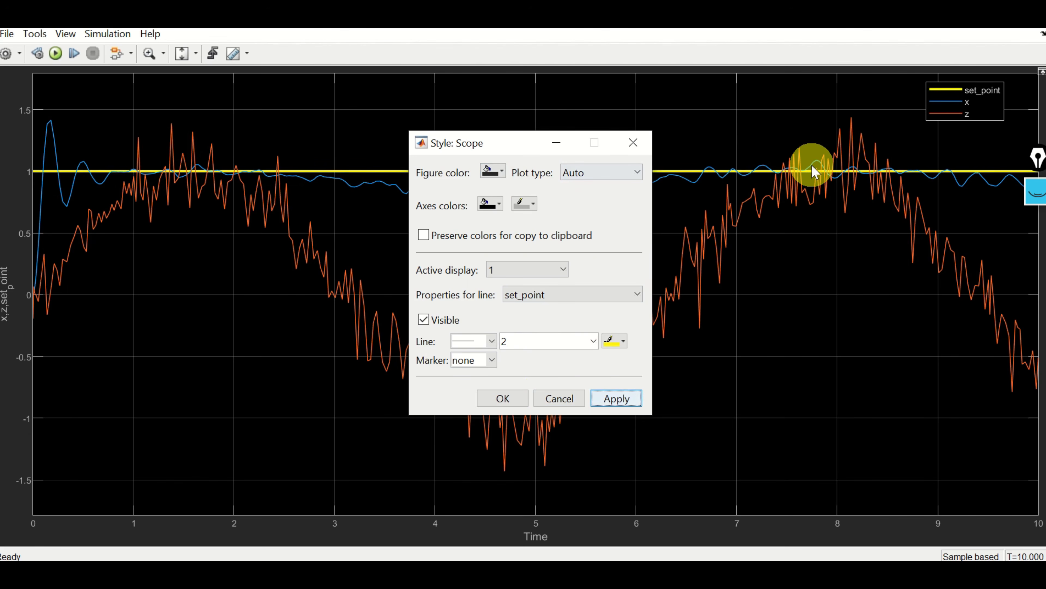
# Step: Set the x line's width to 3 in the Scope style and apply it
pyautogui.click(577, 295)
pyautogui.click(545, 322)
pyautogui.click(593, 341)
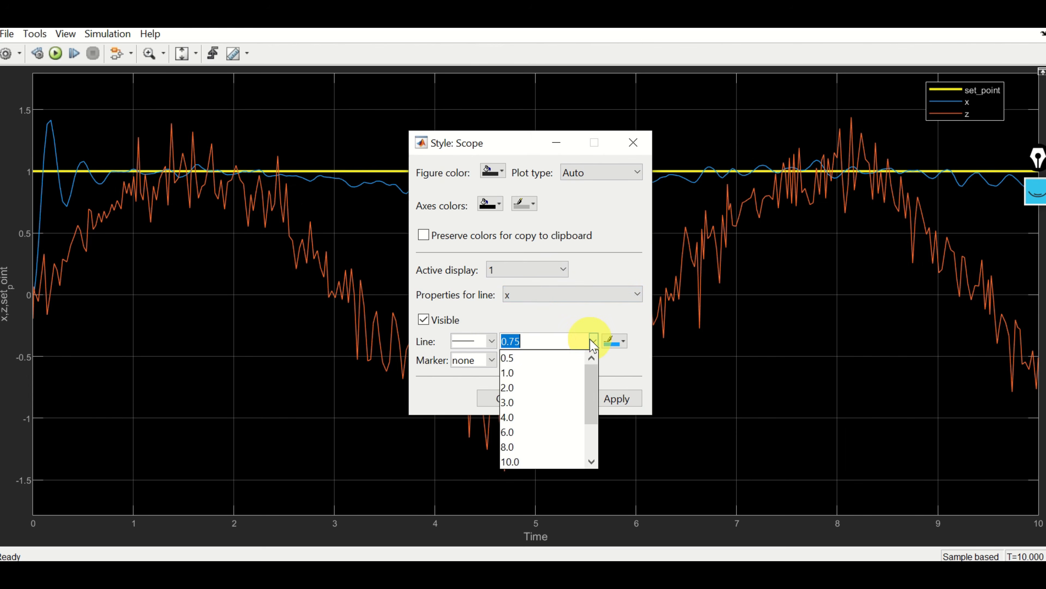
pyautogui.click(531, 401)
pyautogui.click(609, 399)
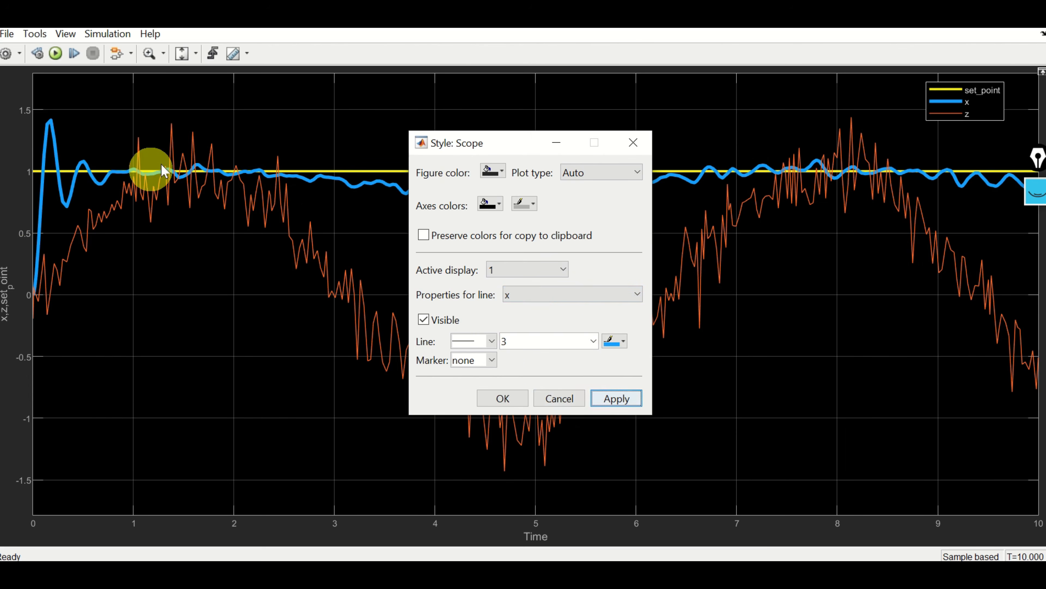
# Step: Set the z line's width to 2, apply it, and close the Scope style settings
pyautogui.click(574, 295)
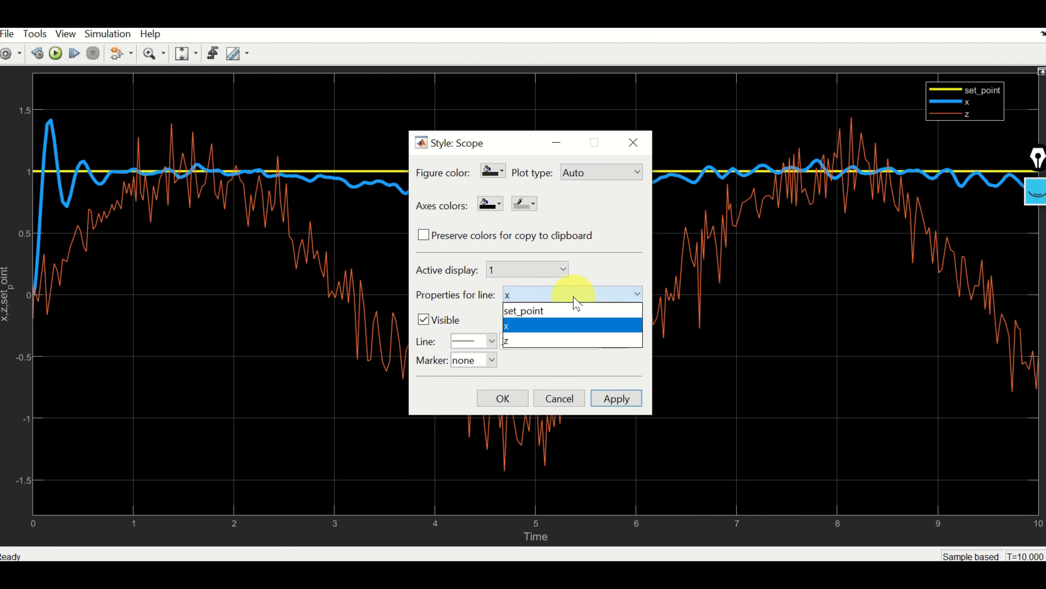
pyautogui.click(553, 341)
pyautogui.click(587, 346)
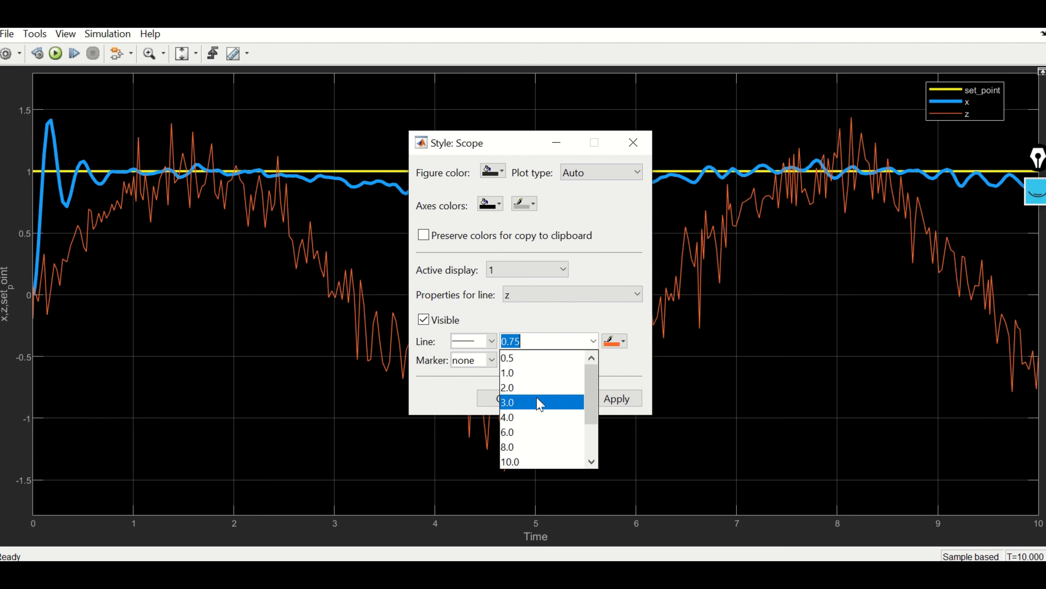
pyautogui.click(535, 388)
pyautogui.click(615, 398)
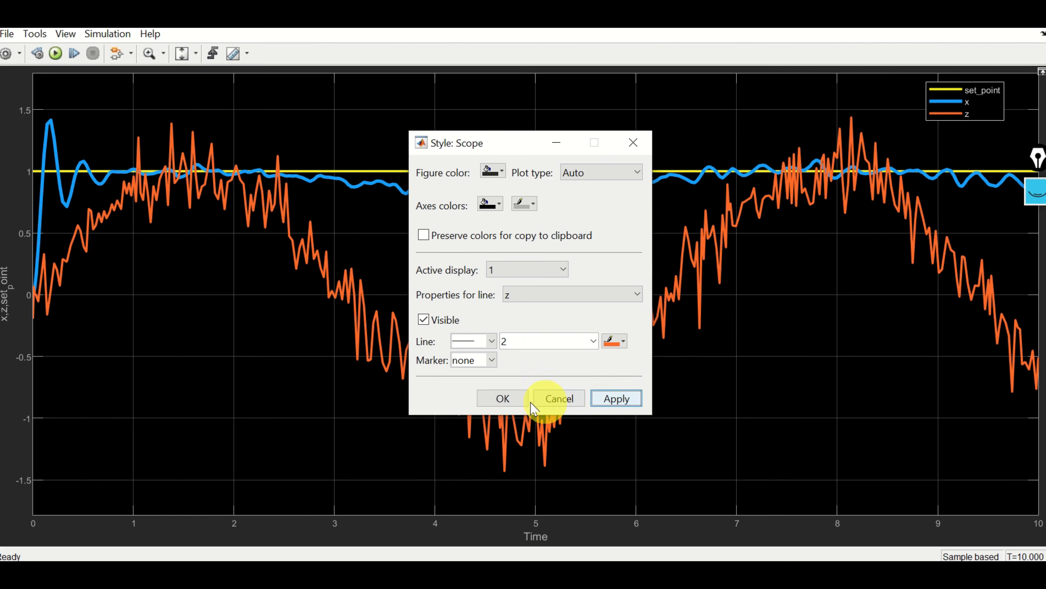
pyautogui.click(502, 398)
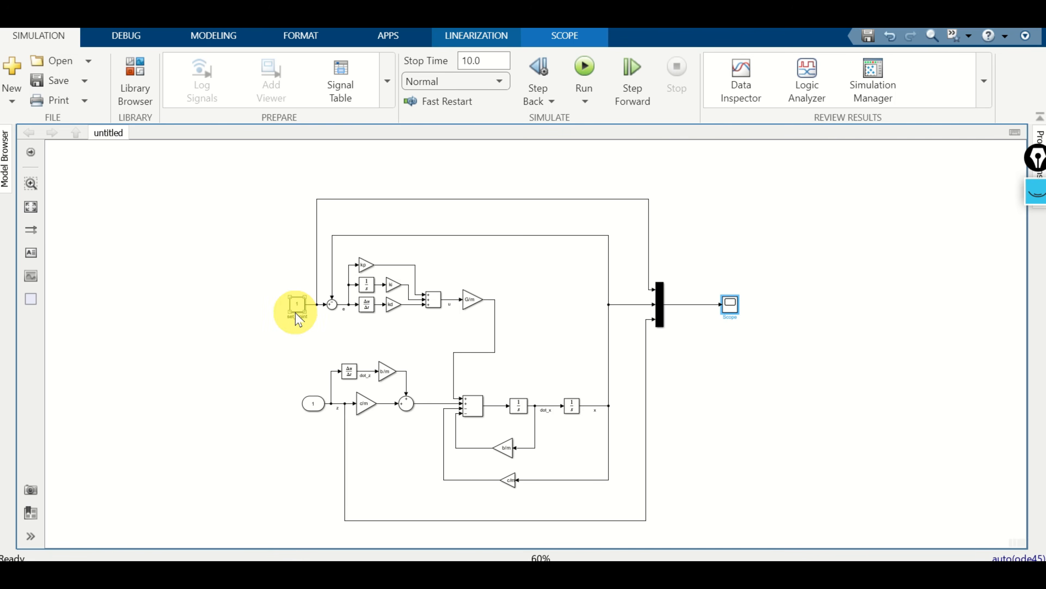
# Step: Set the set_point Constant block's value to -1 in the model
pyautogui.scroll(5, 295, 315)
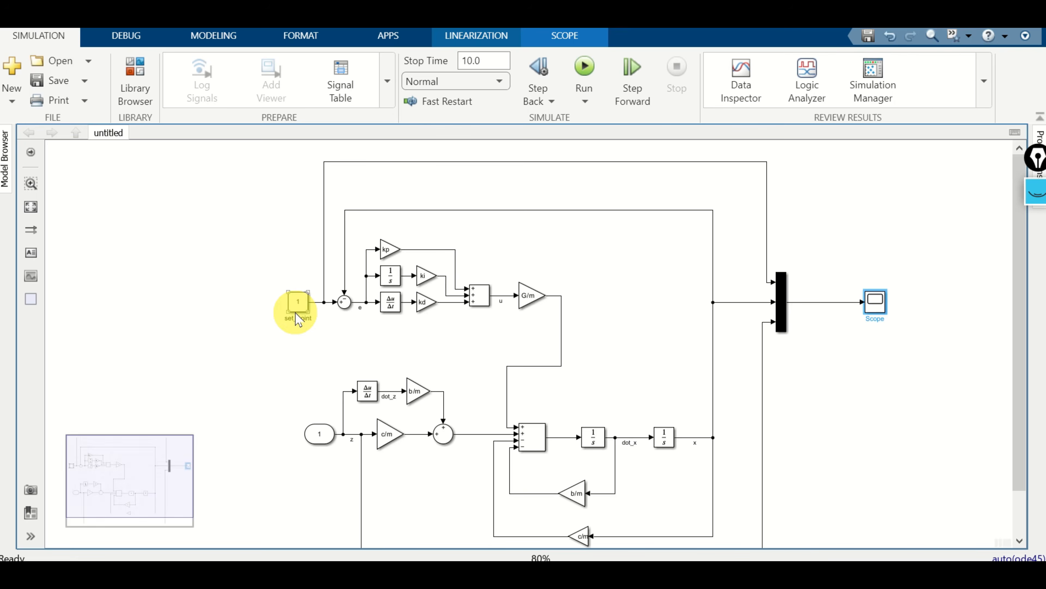
pyautogui.doubleClick(307, 294)
pyautogui.press('BackSpace')
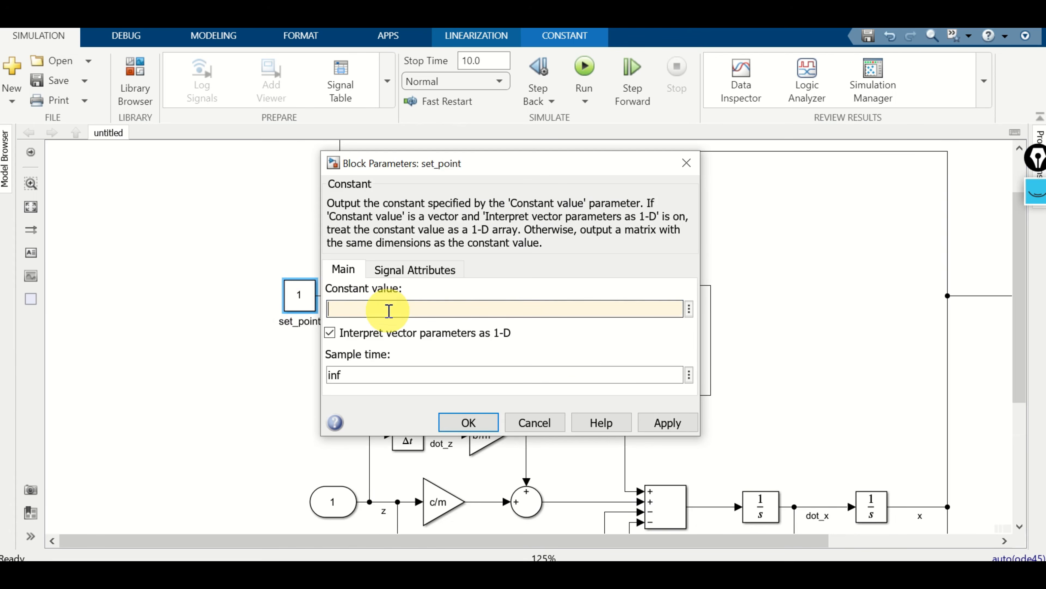
pyautogui.write('-1')
pyautogui.click(467, 422)
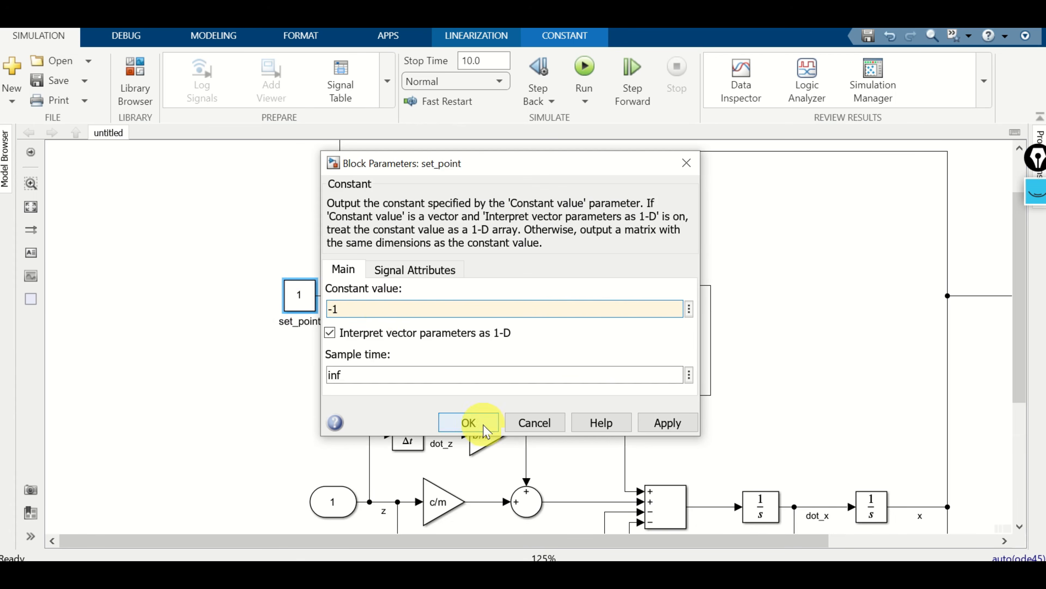
# Step: Run the model with the changed set point and open the Scope to show the resulting signals
pyautogui.scroll(-5, 551, 341)
pyautogui.click(596, 84)
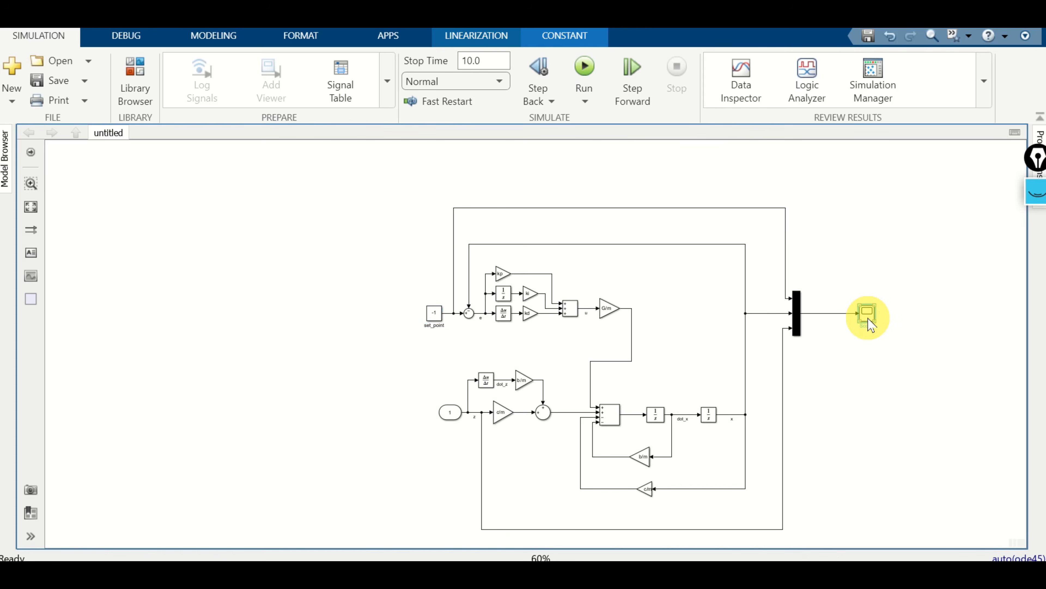
pyautogui.doubleClick(862, 315)
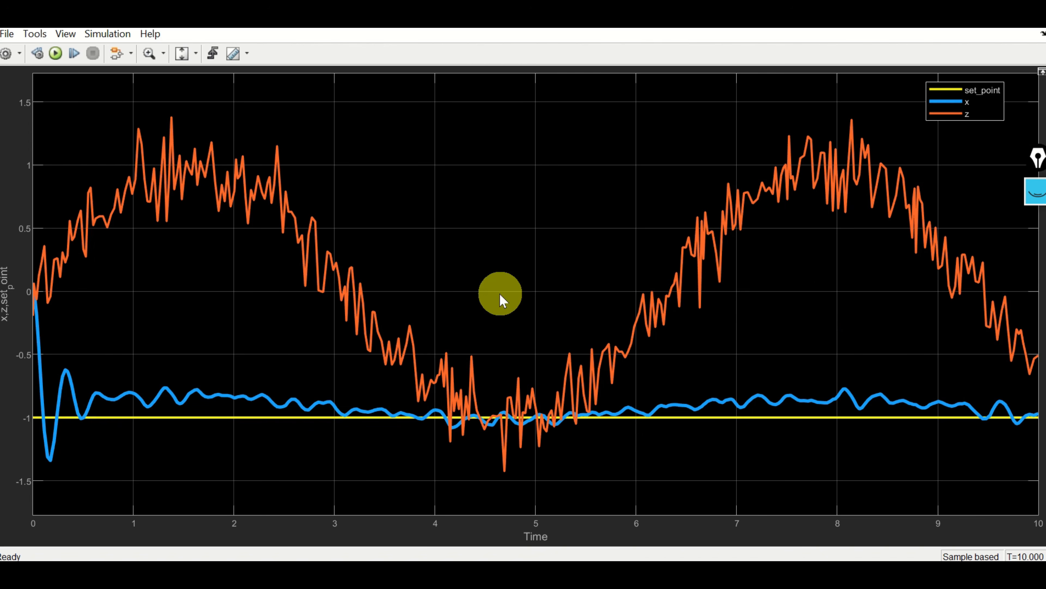